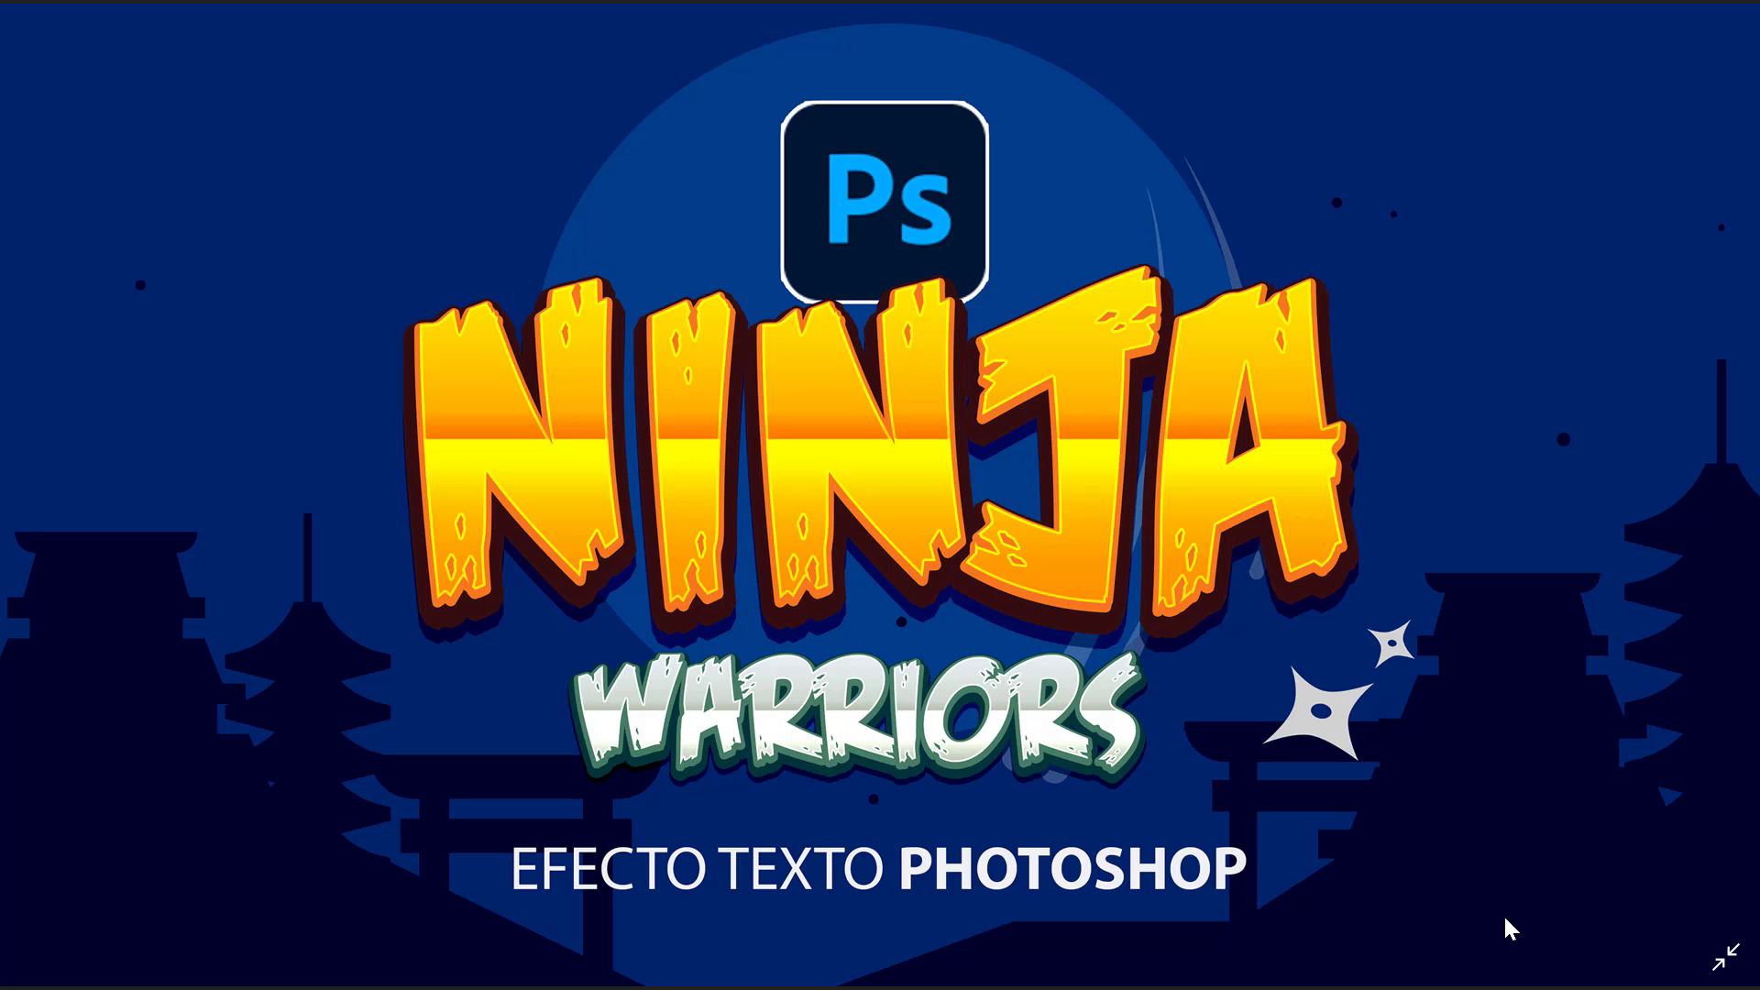
Exit the full-screen NINJA WARRIORS preview and bring up the MediaFire download page.
key(Escape)
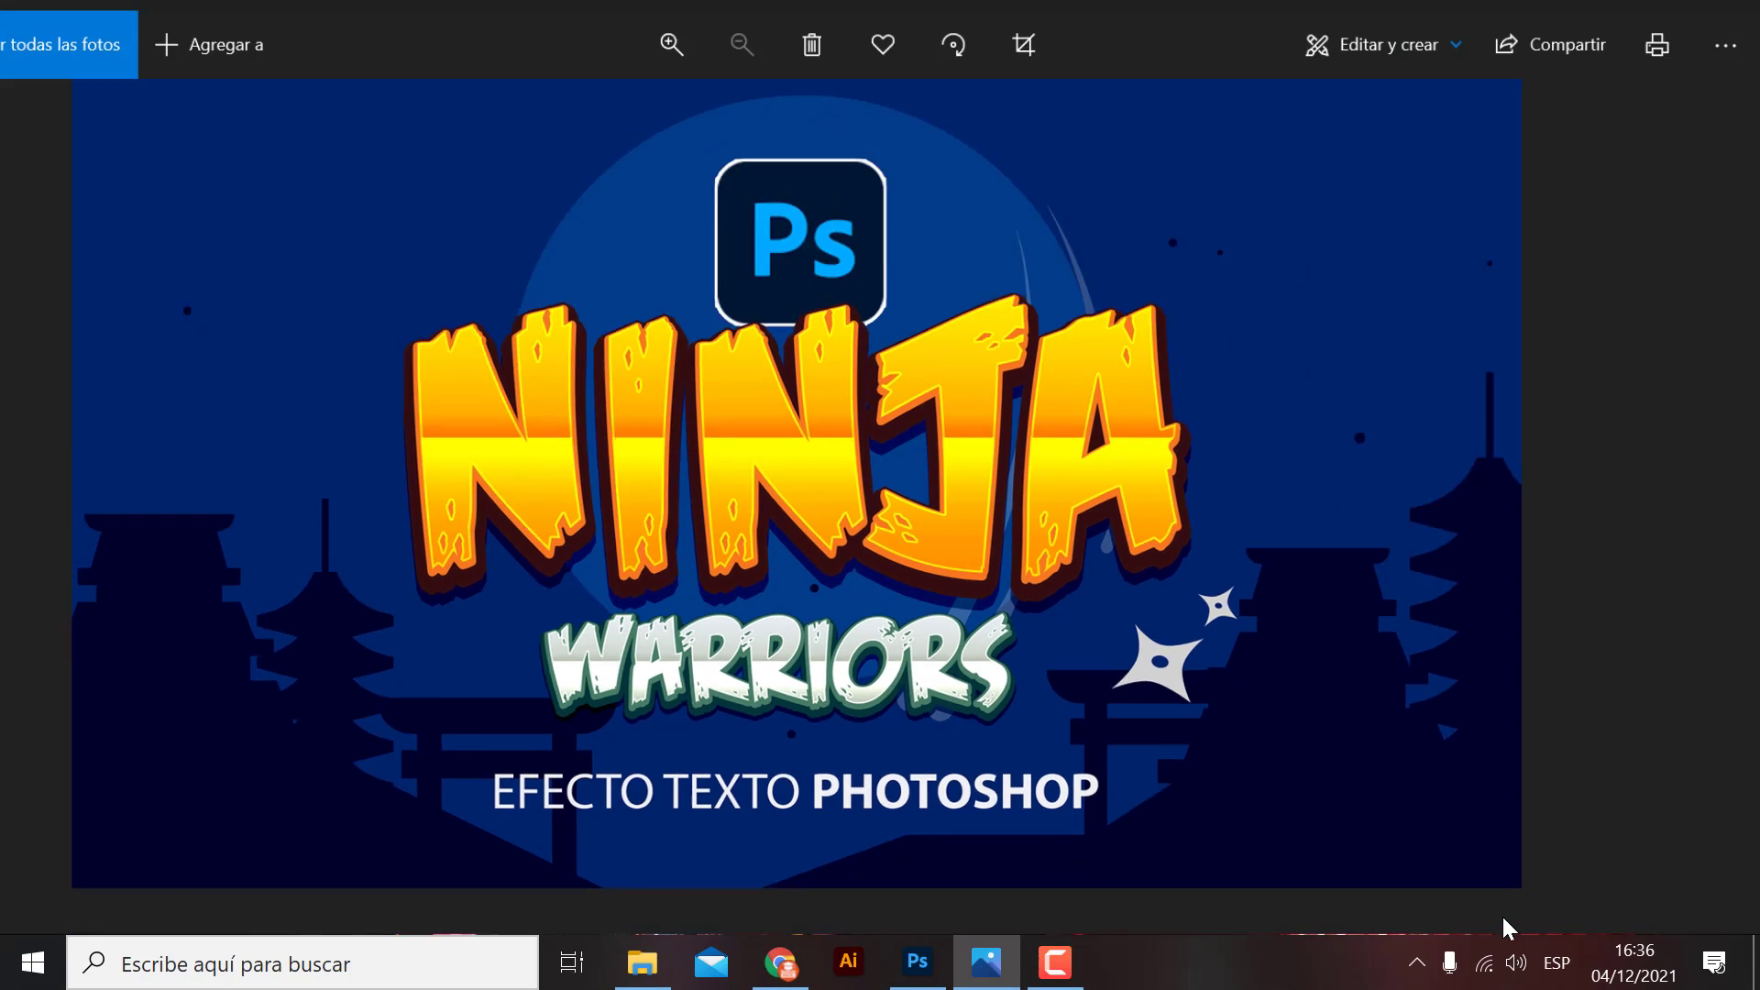
click(780, 962)
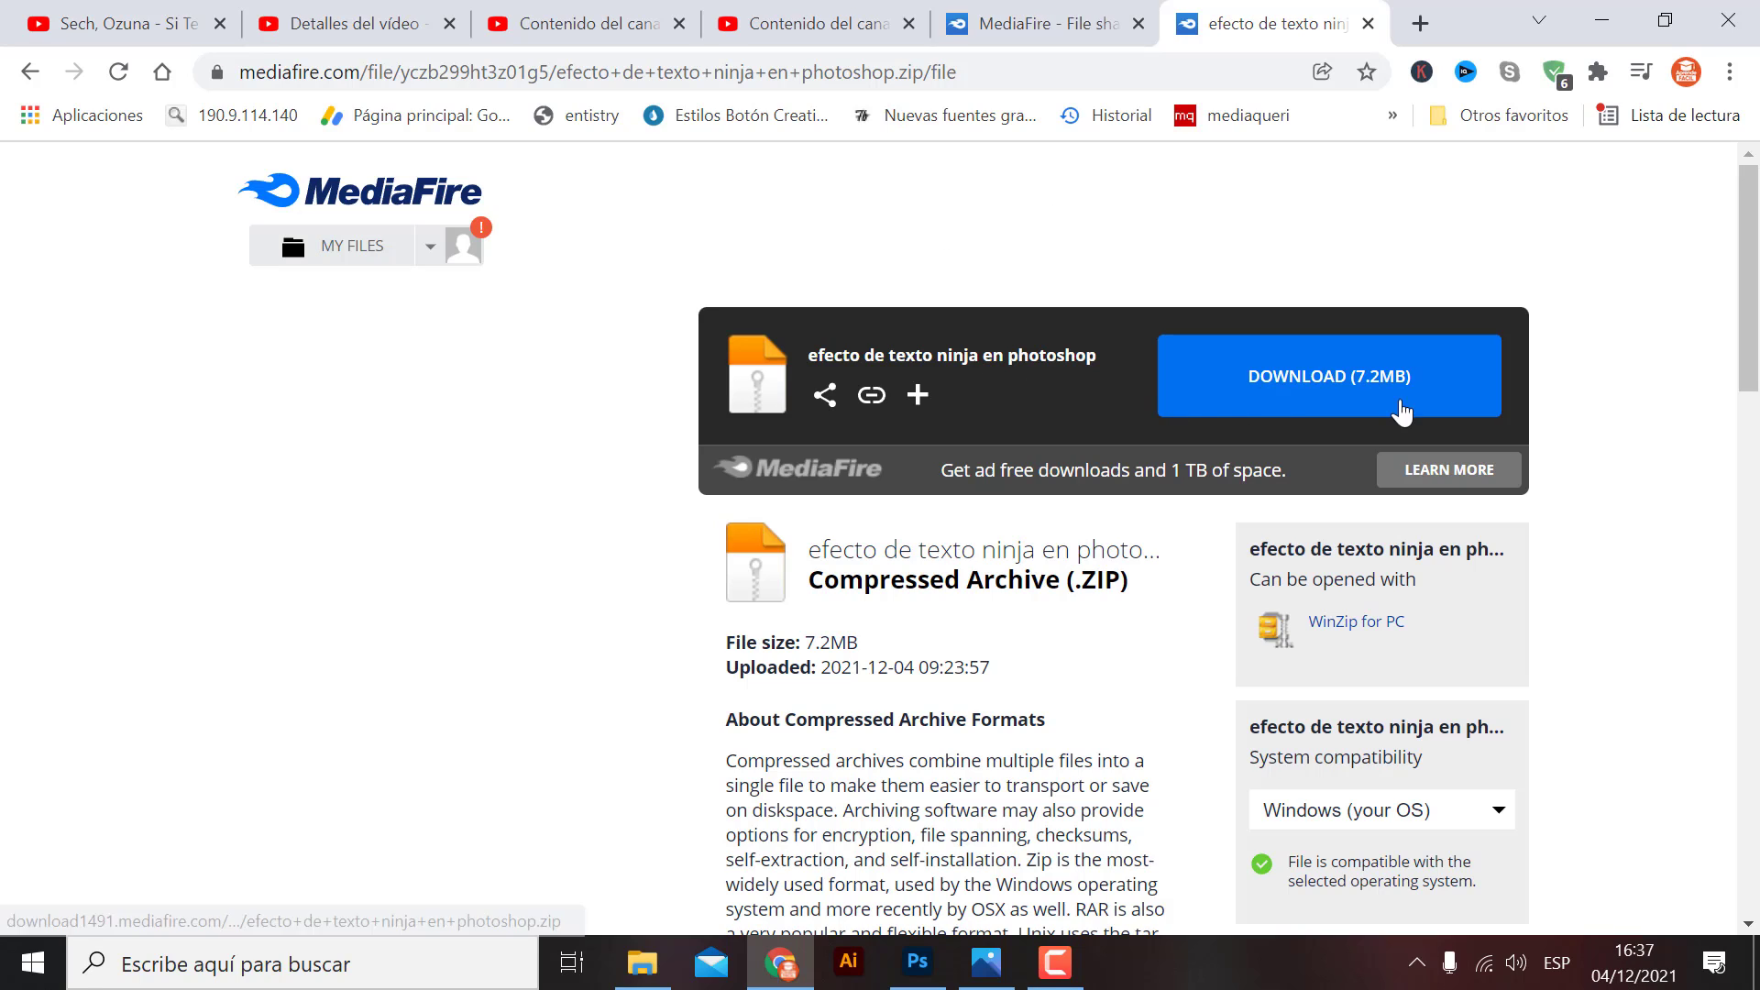
Download the 7.2MB 'efecto de texto ninja en photoshop' zip and save it to Escritorio.
click(1270, 380)
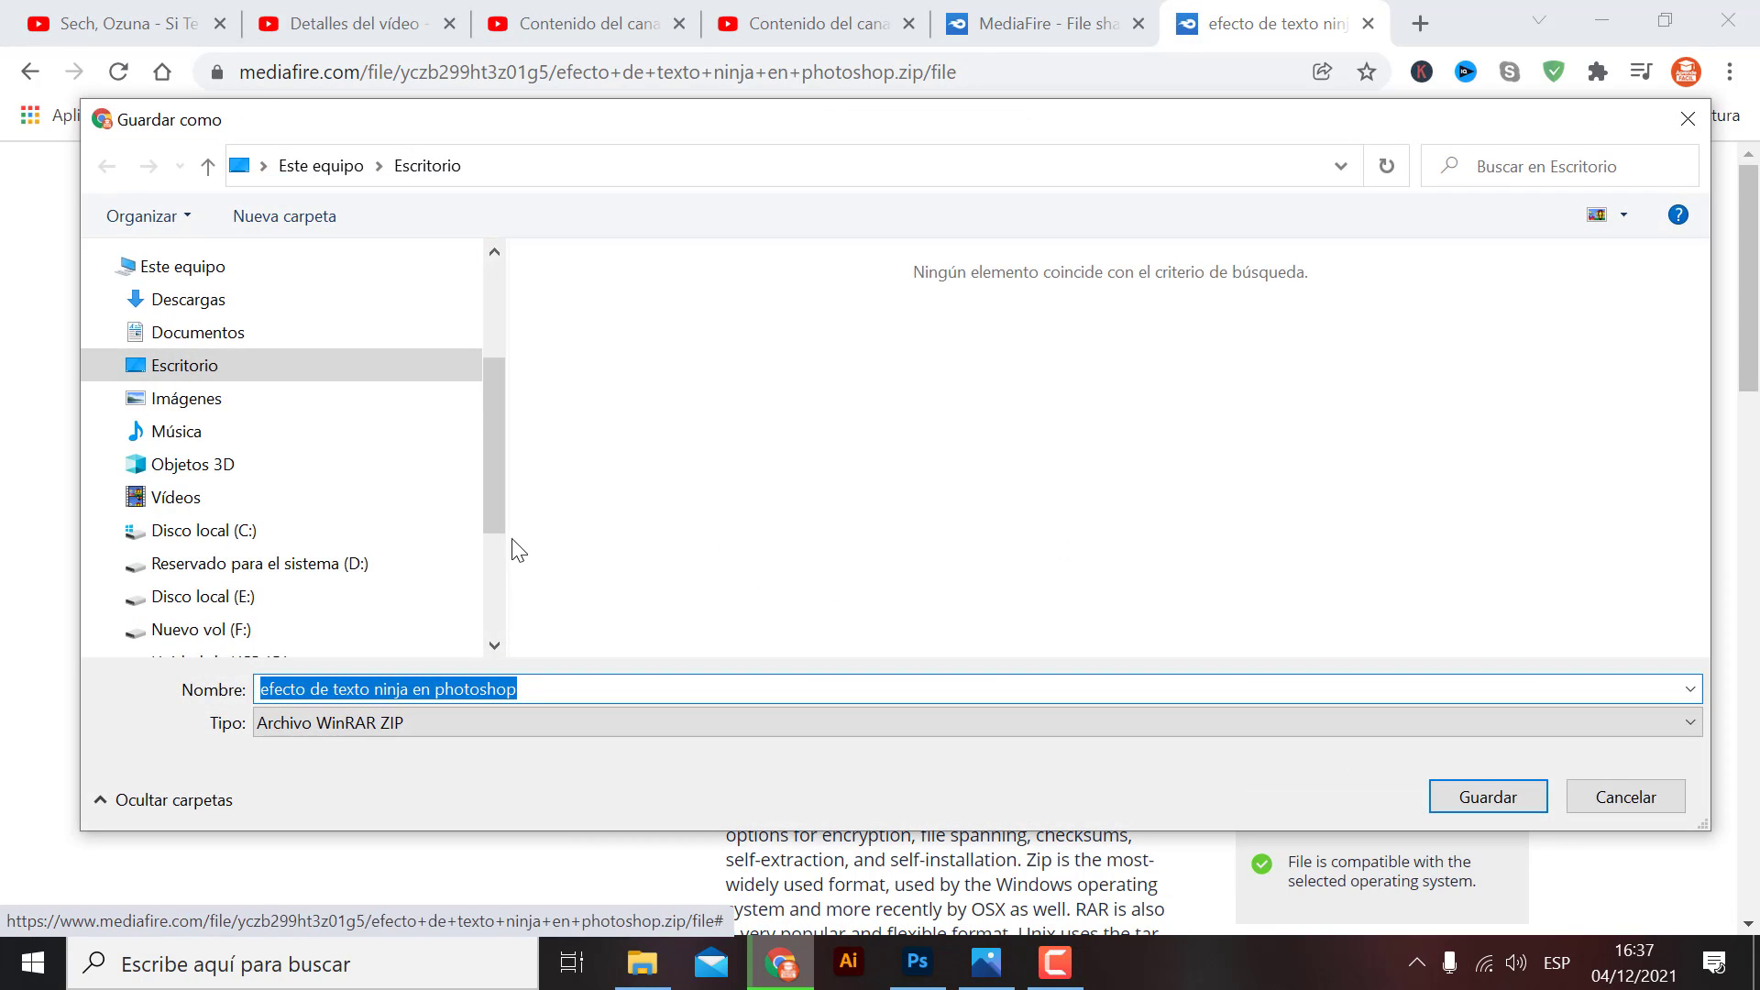
drag(492, 528, 495, 392)
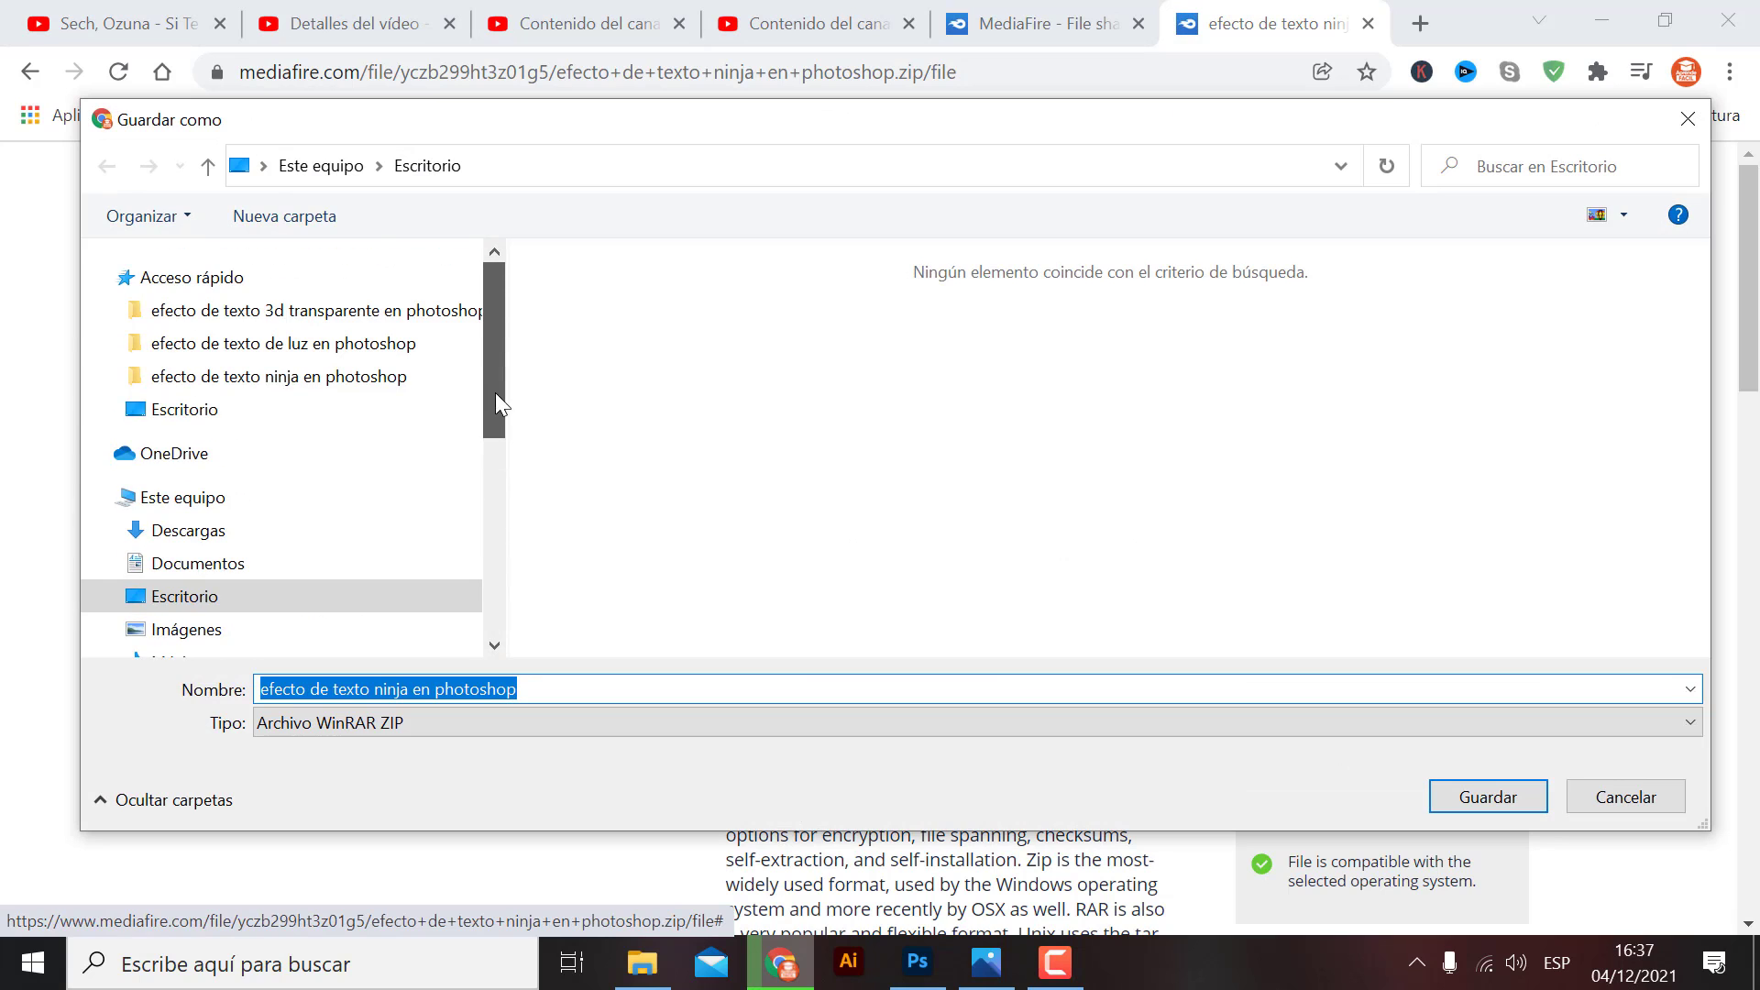
click(212, 420)
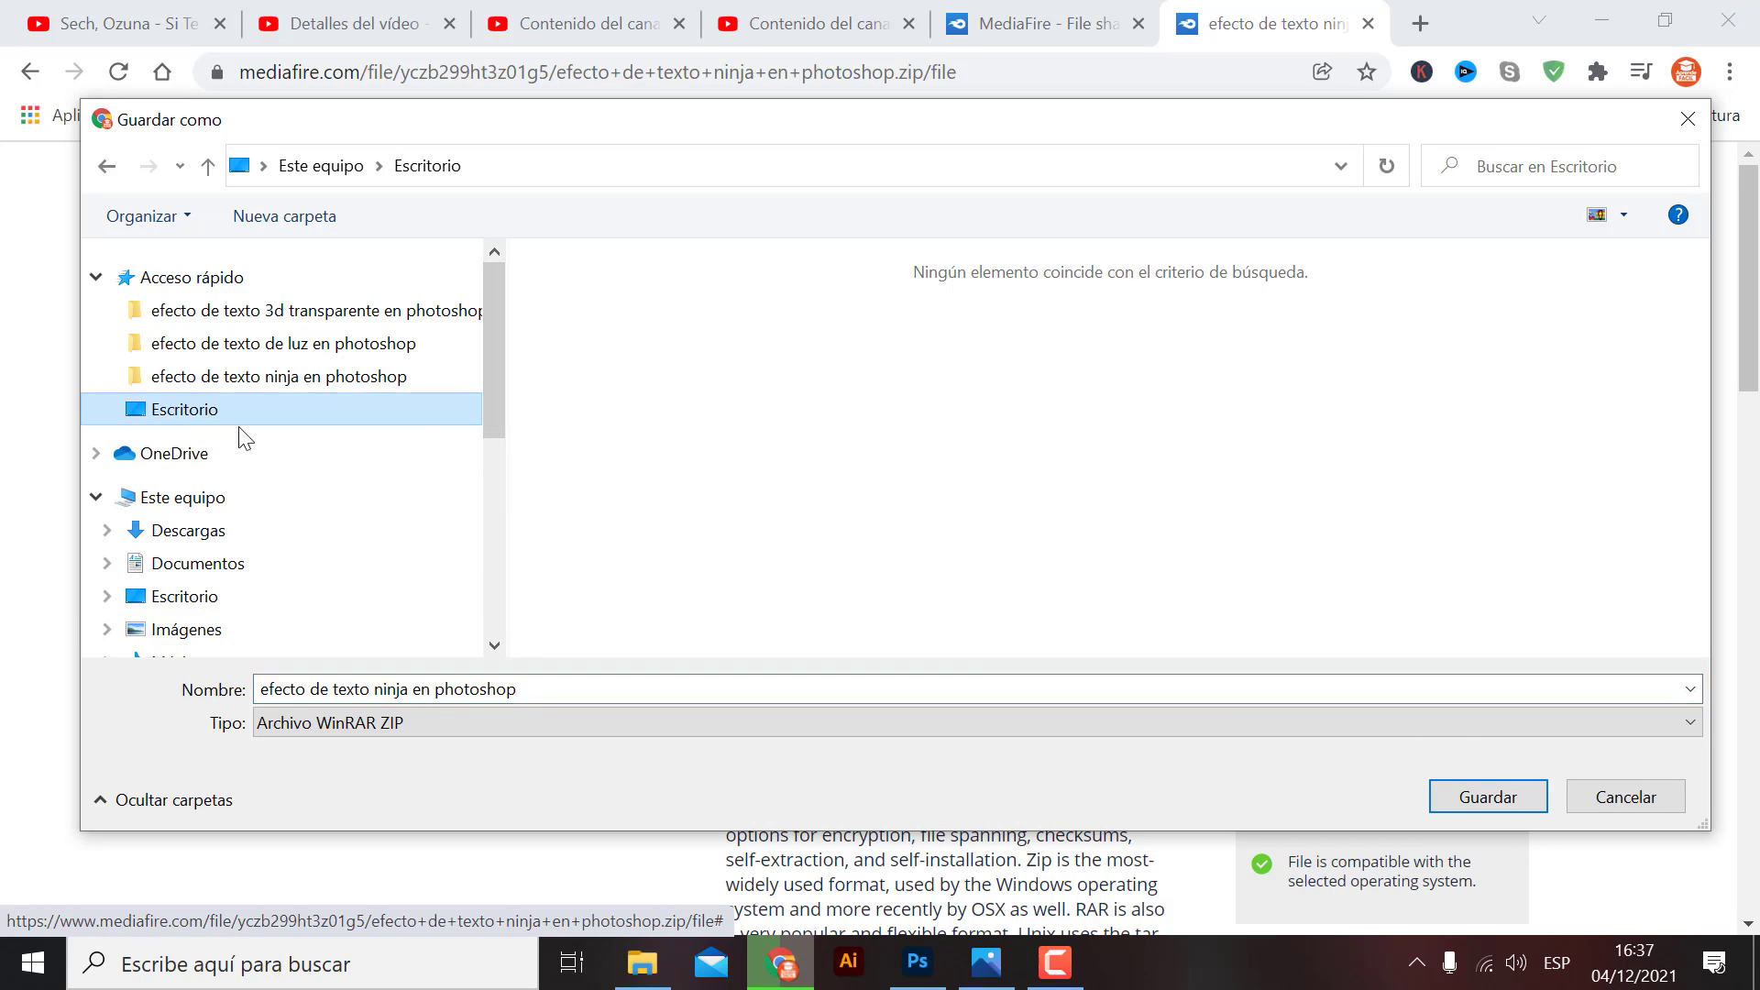
click(1483, 797)
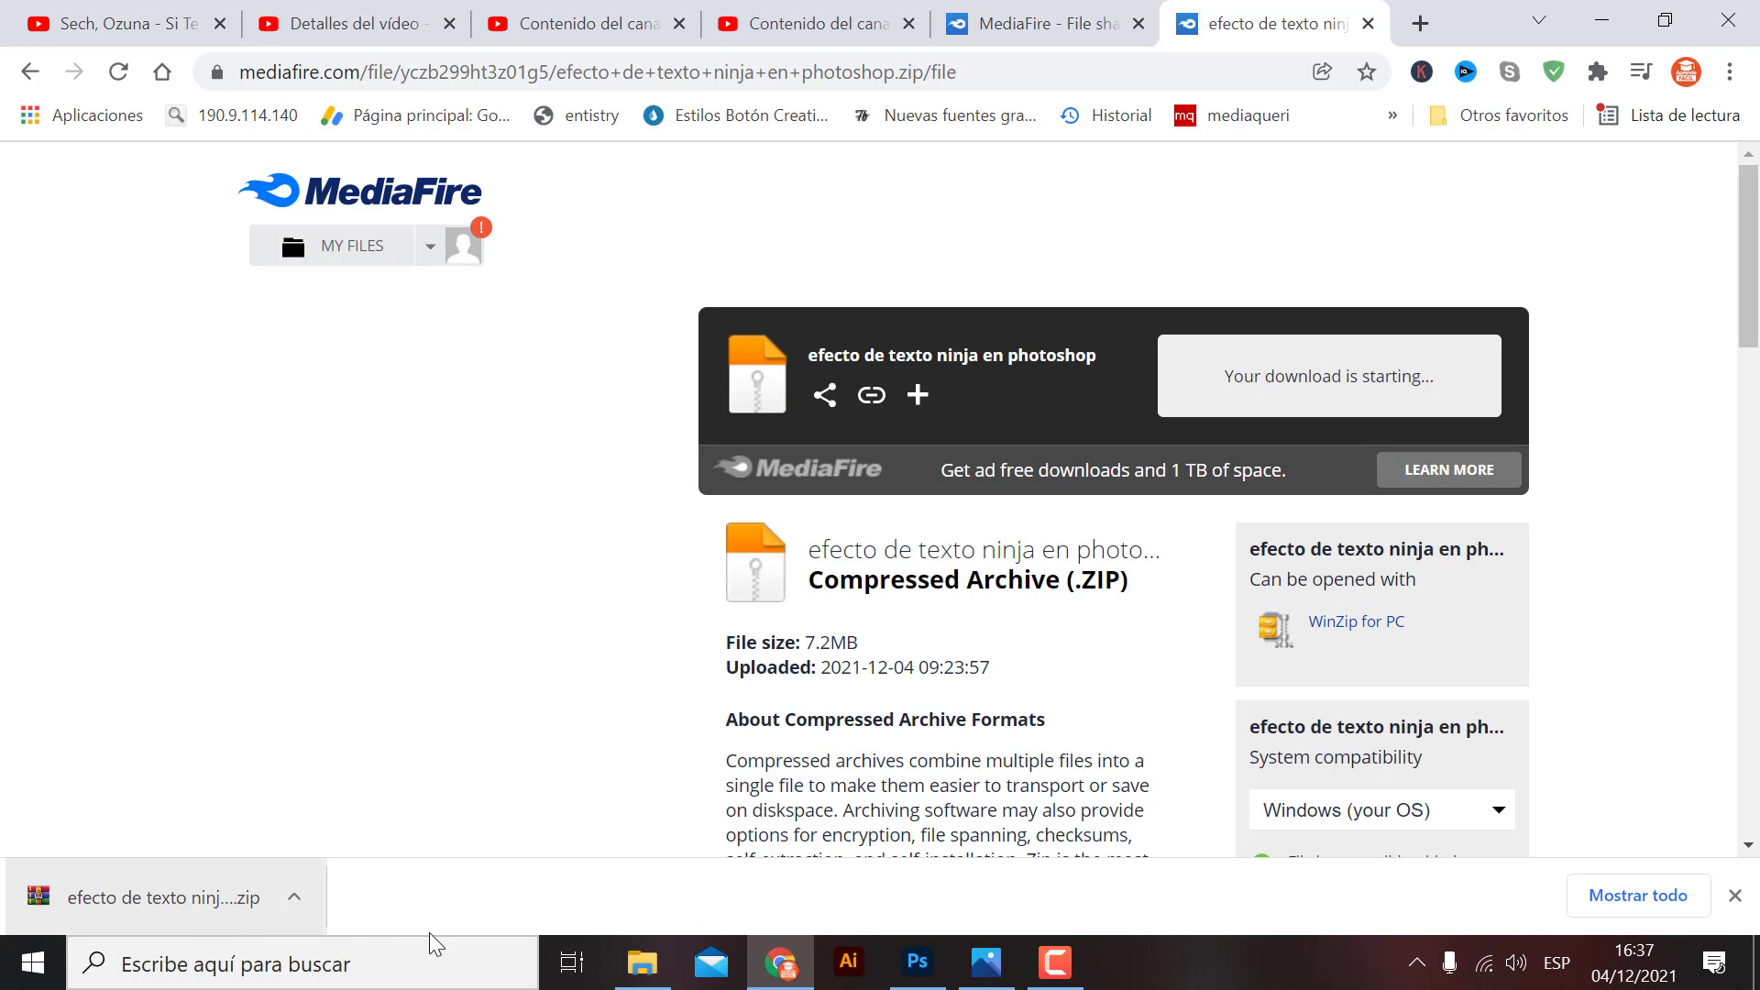
Minimize the browser and photo viewer, then move the ninja zip icon to the second desktop column.
click(1602, 21)
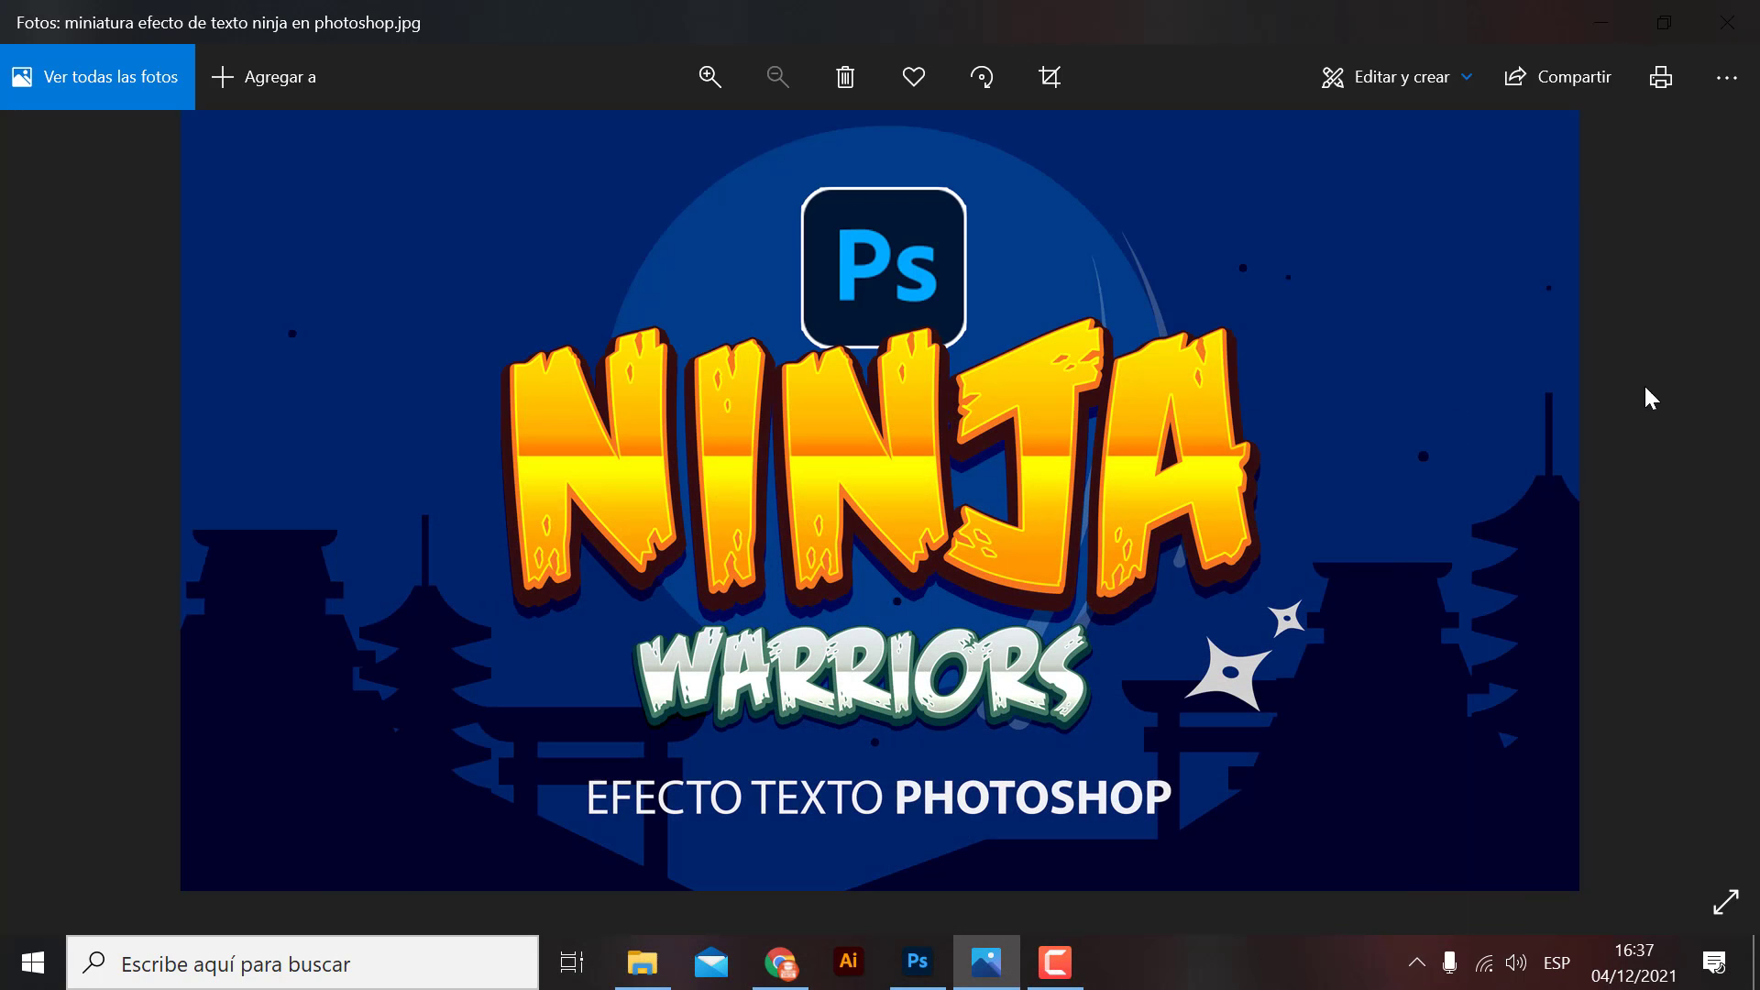
click(1602, 20)
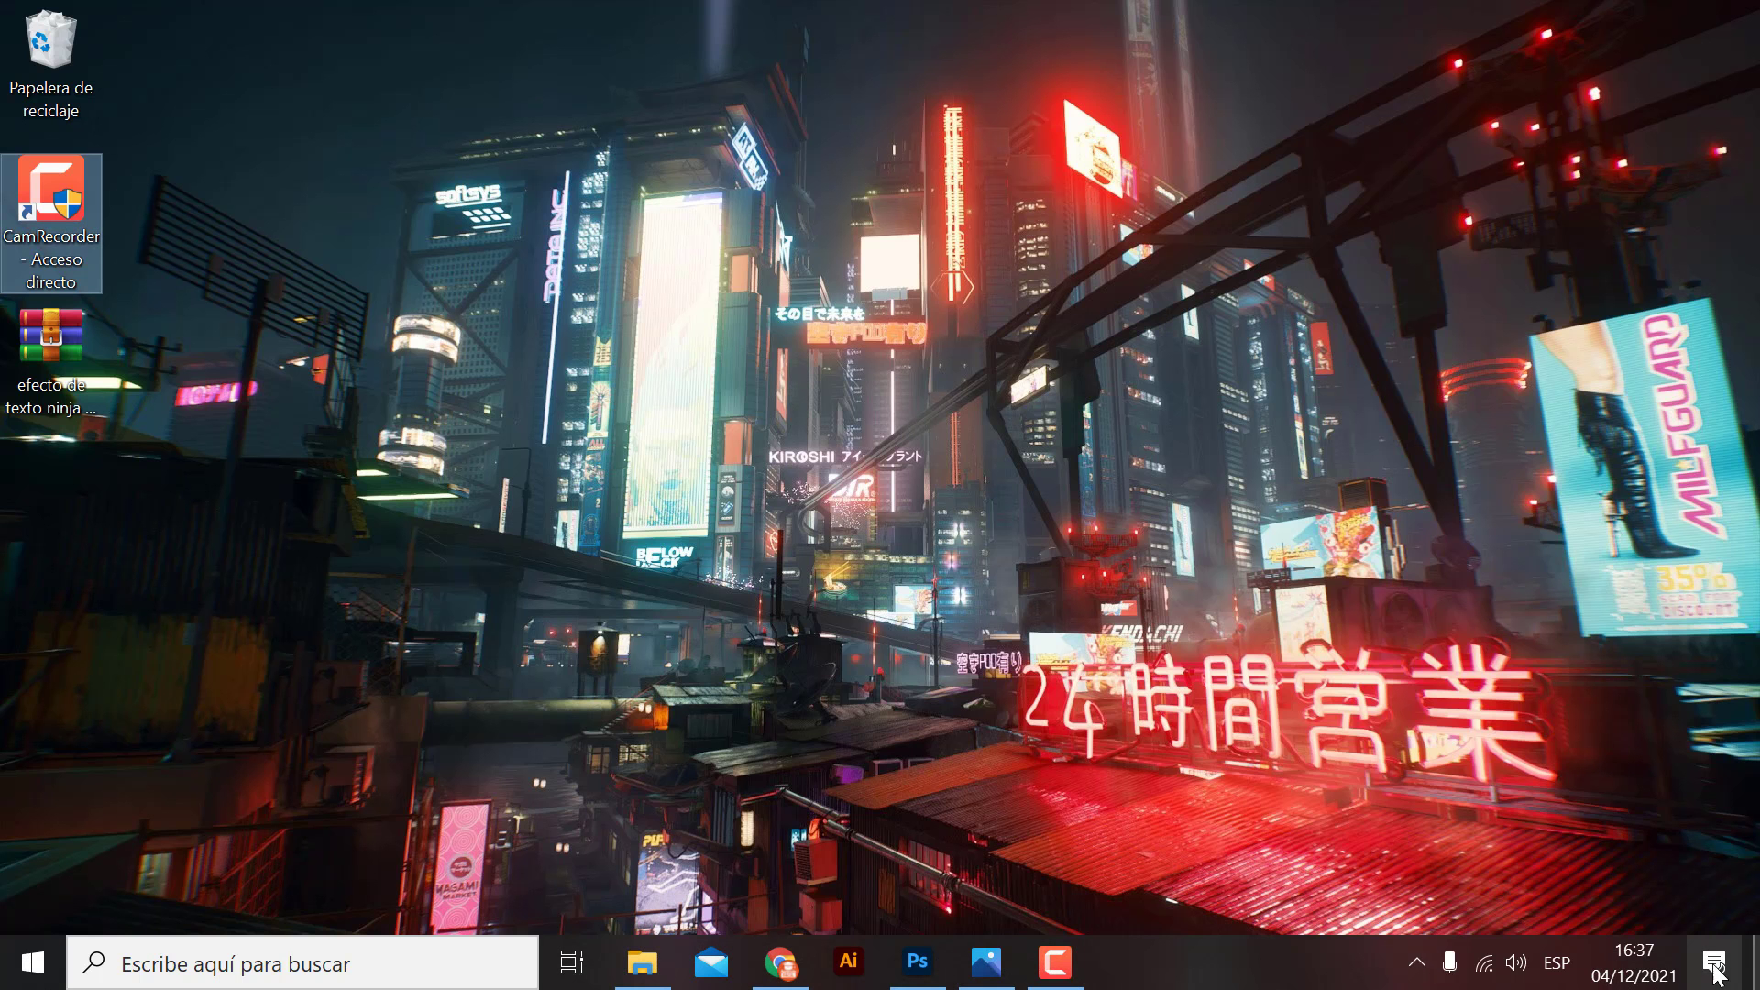
click(31, 359)
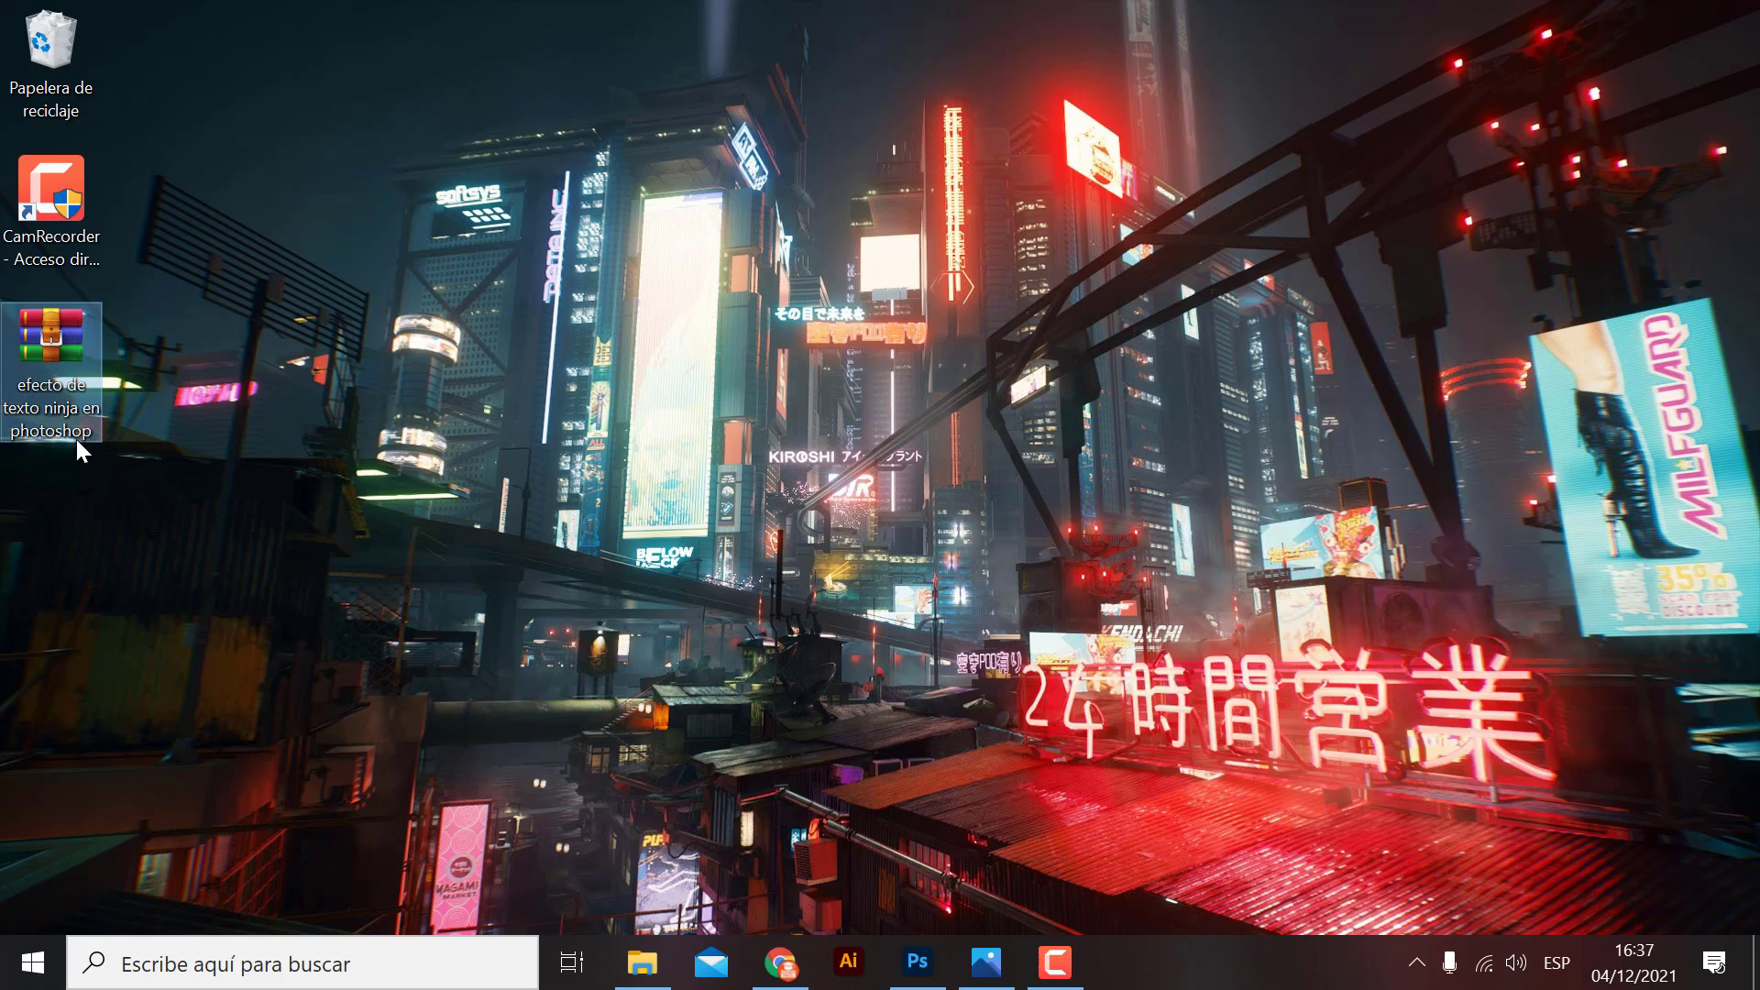
mouse_move(74, 365)
mouse_down()
mouse_move(495, 211)
mouse_move(294, 251)
mouse_move(306, 295)
mouse_up()
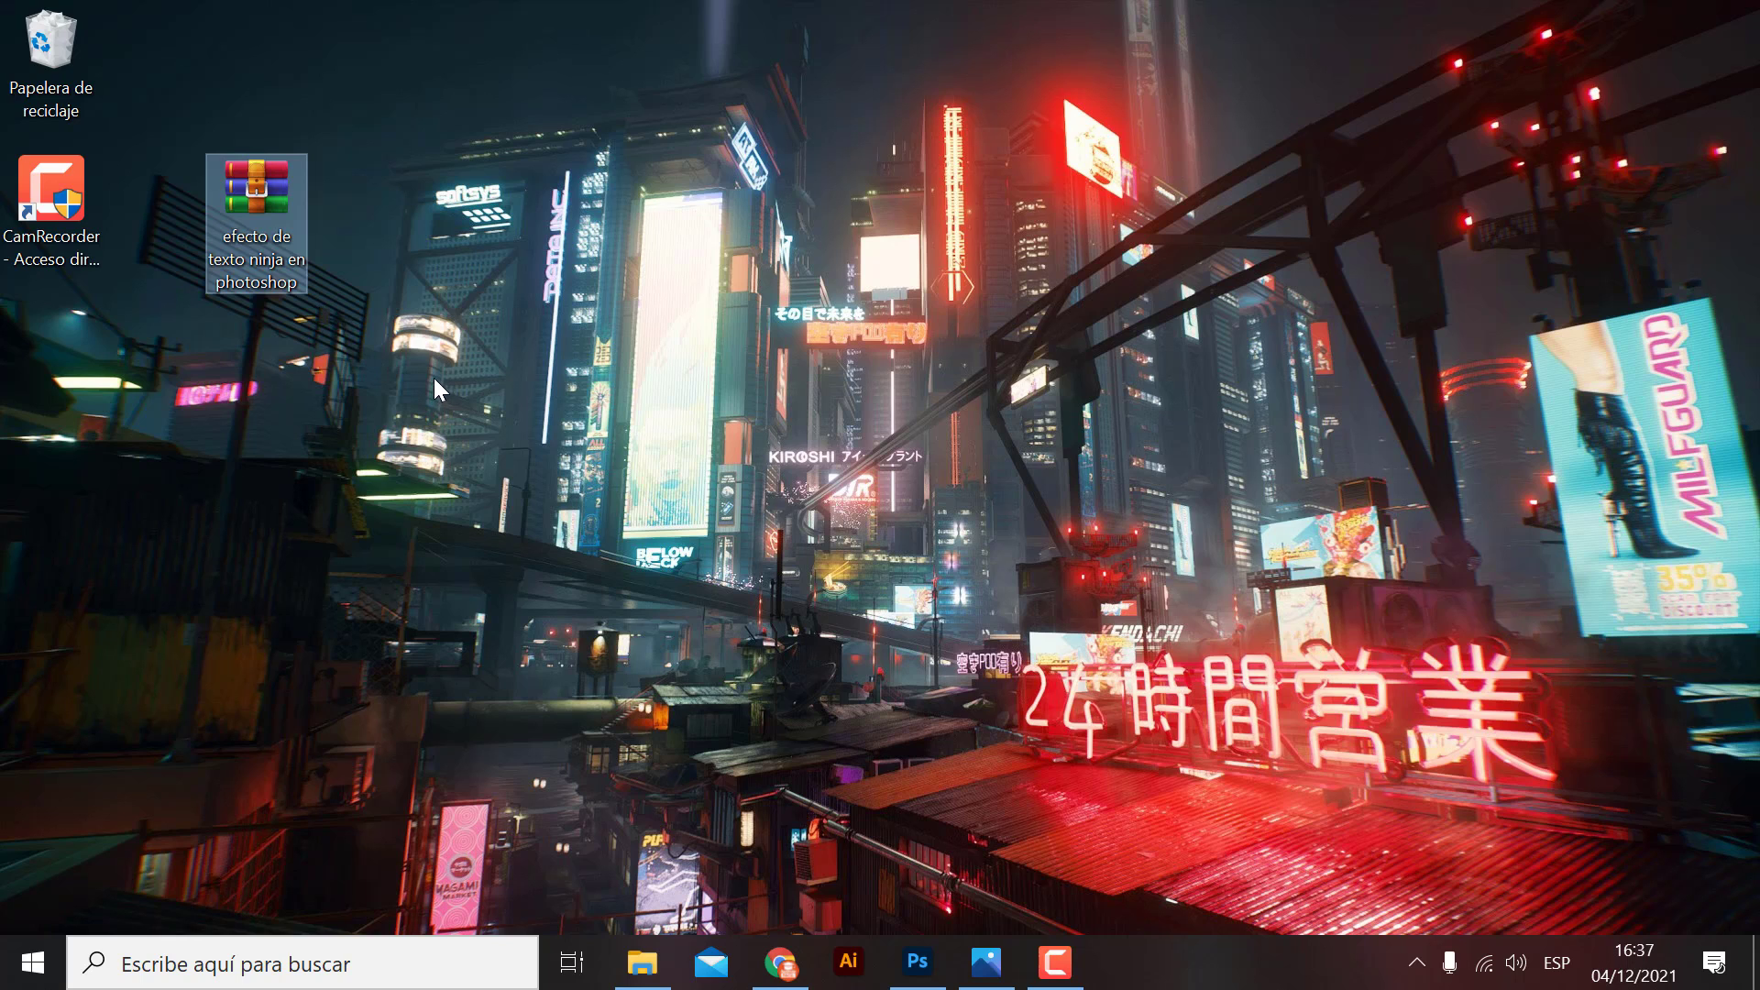
Extract the zip with Extraer aquí and arrange the FEASFBRG font and PSD side by side.
right_click(267, 211)
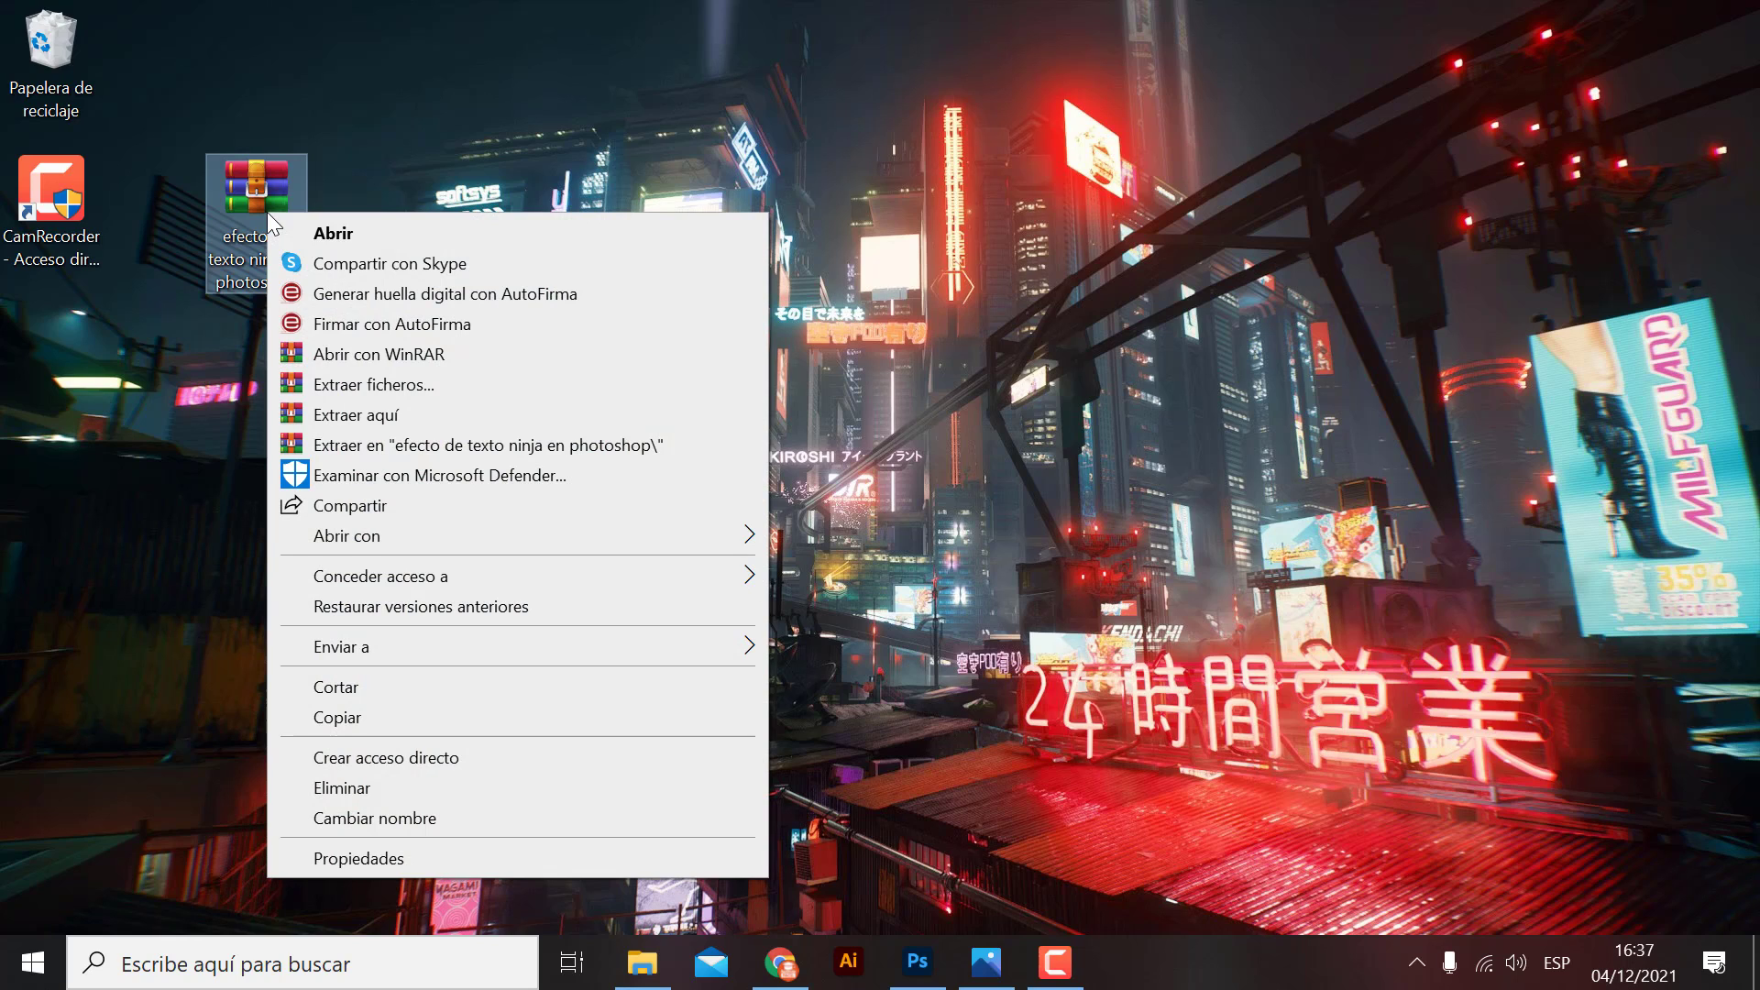
click(392, 414)
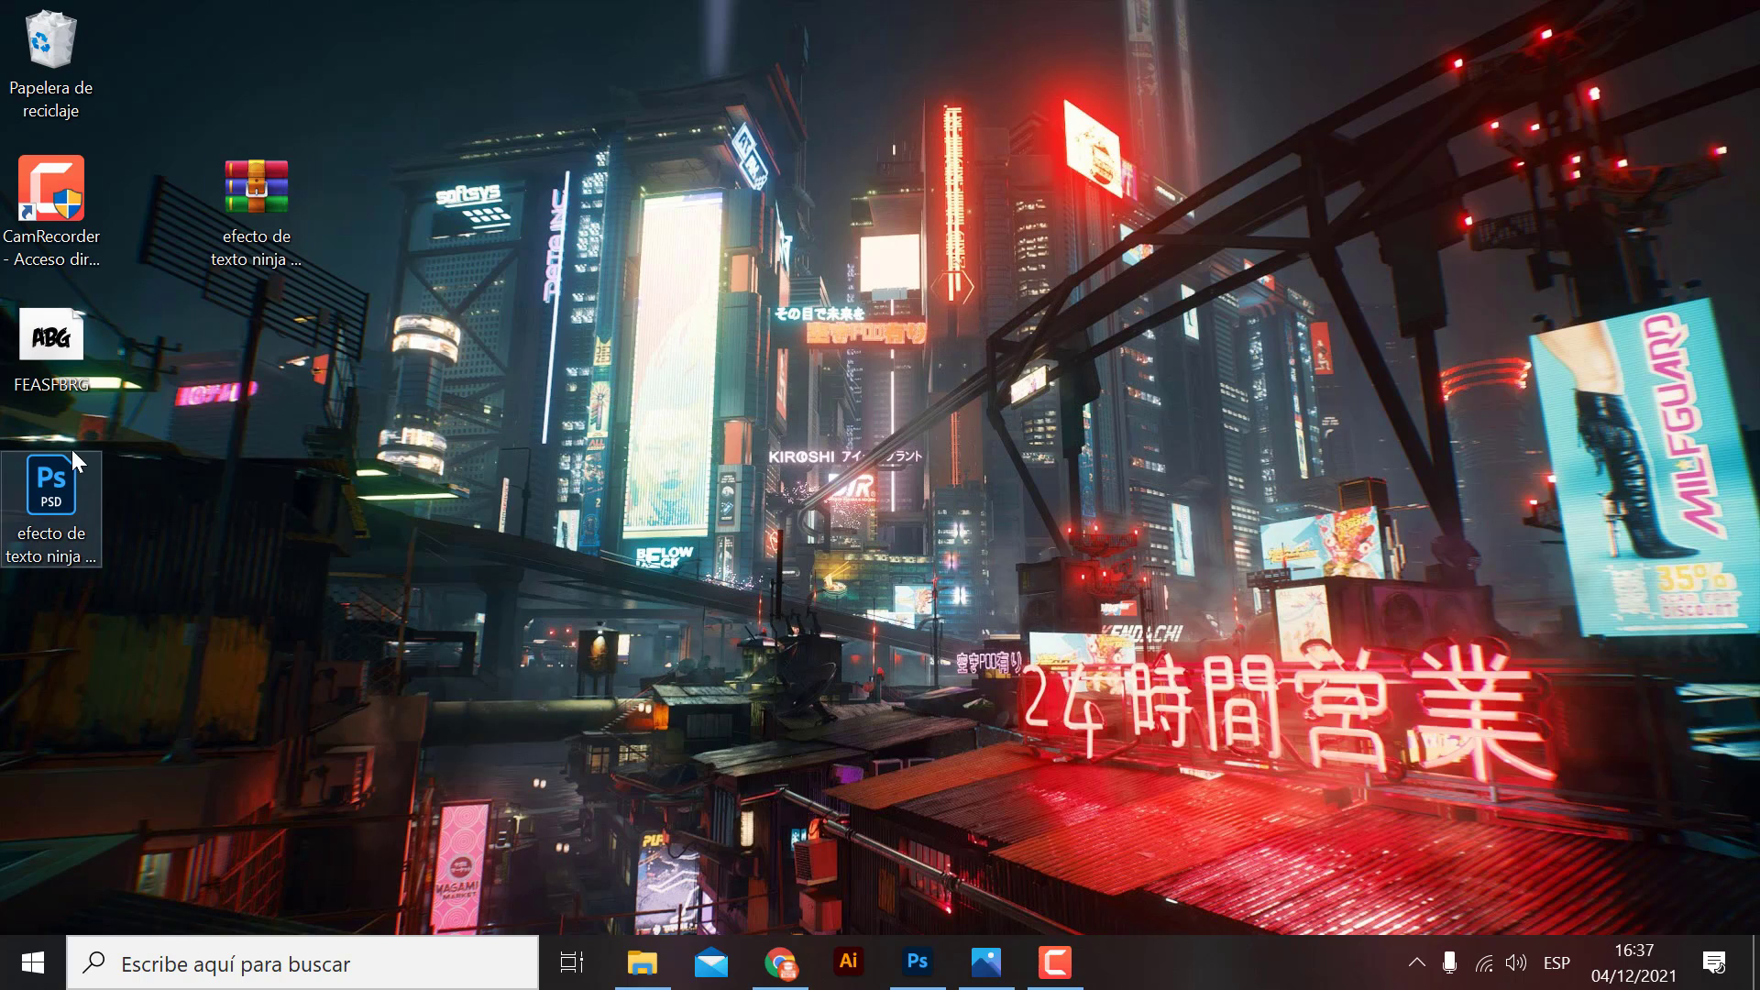
drag(37, 348, 543, 350)
drag(66, 509, 689, 381)
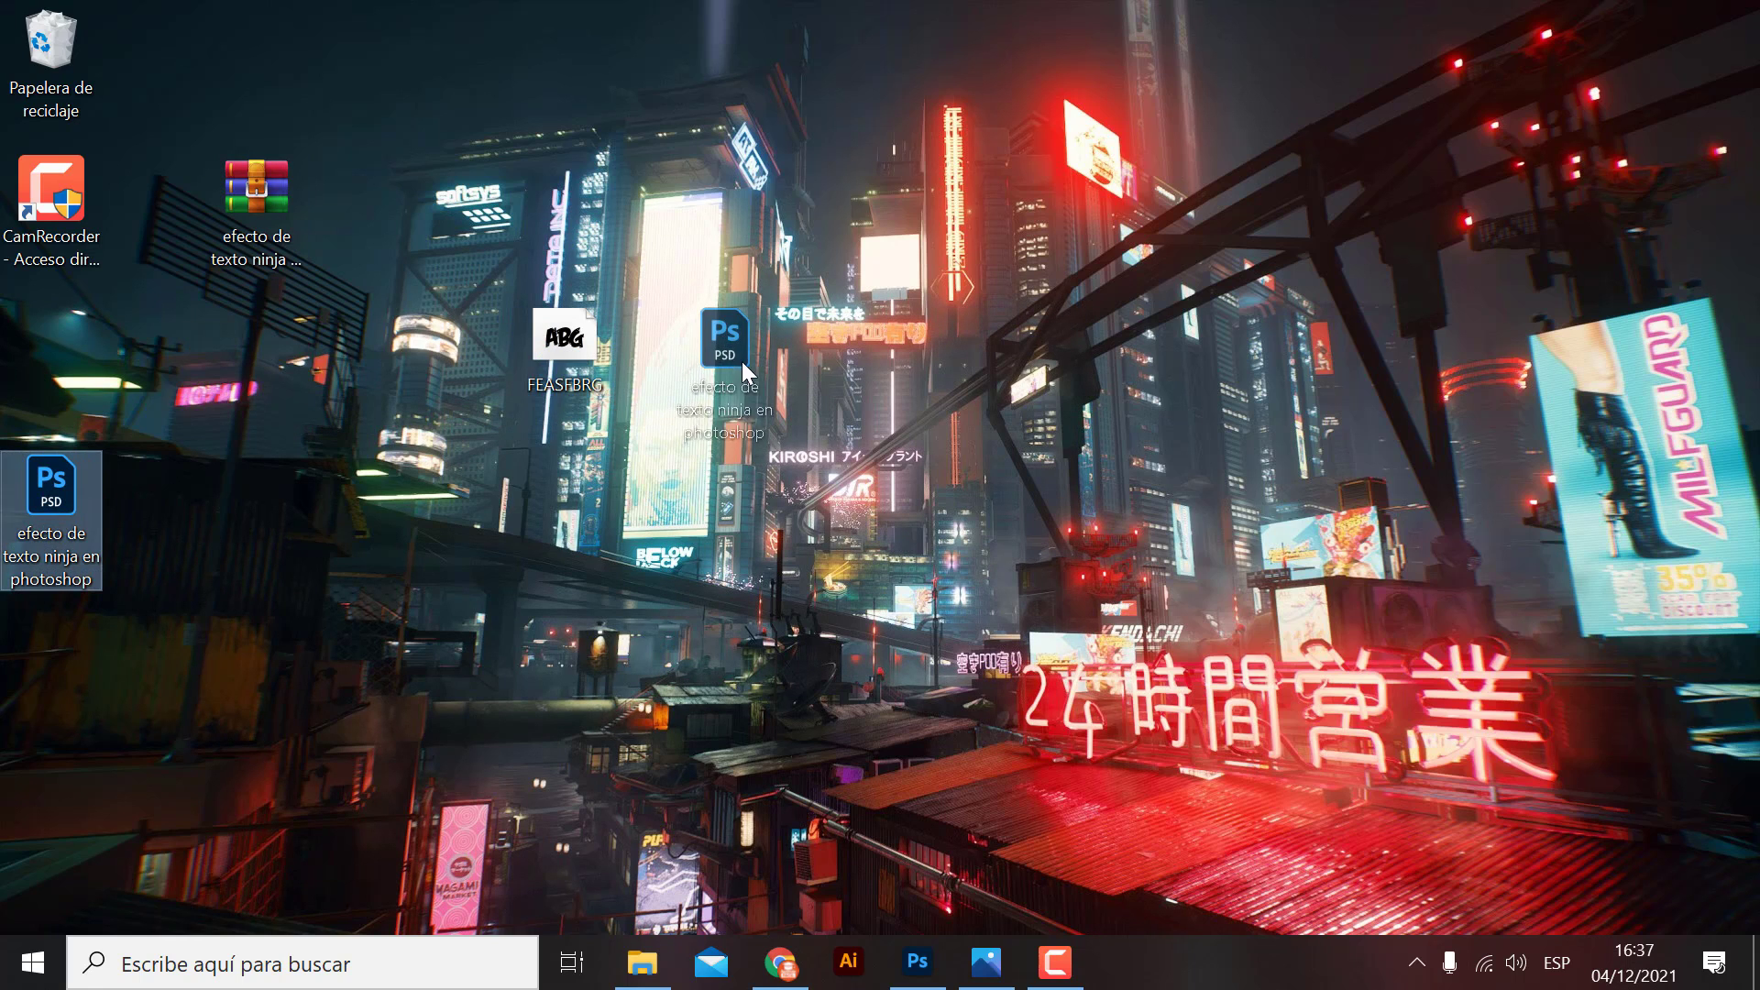
click(574, 343)
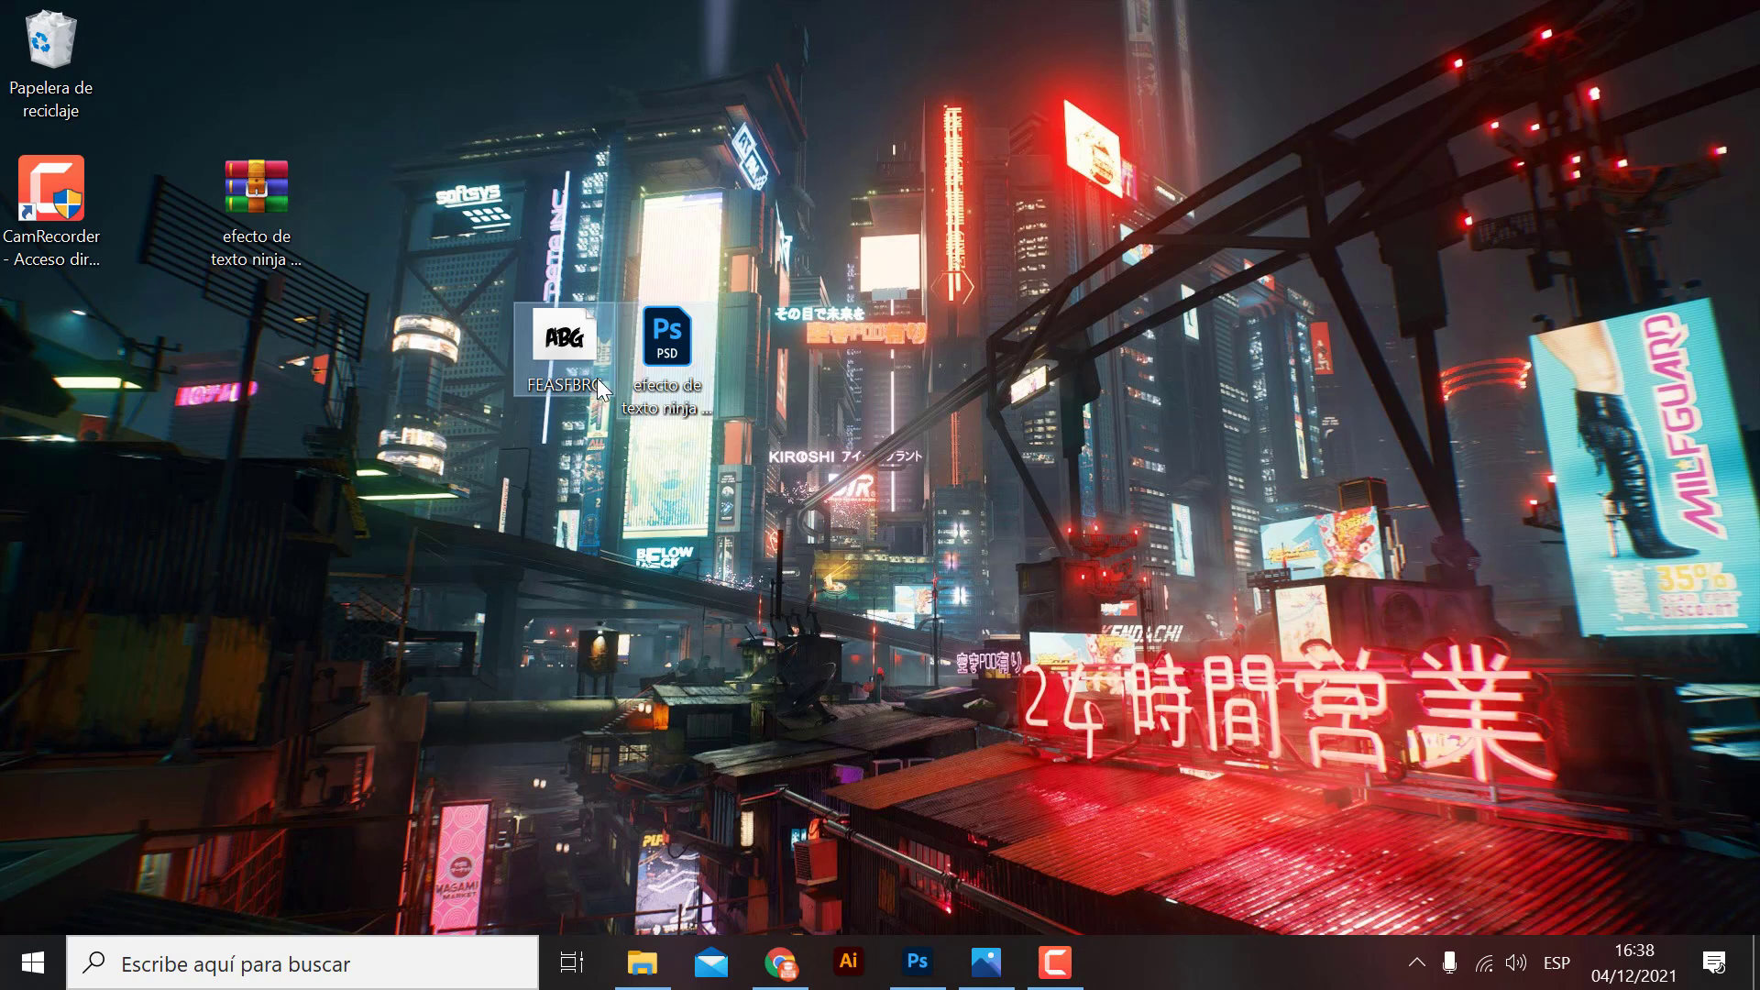
Install the Feast of Flesh BB font from FEASFBRG without replacing it, then close Font Viewer.
double_click(554, 344)
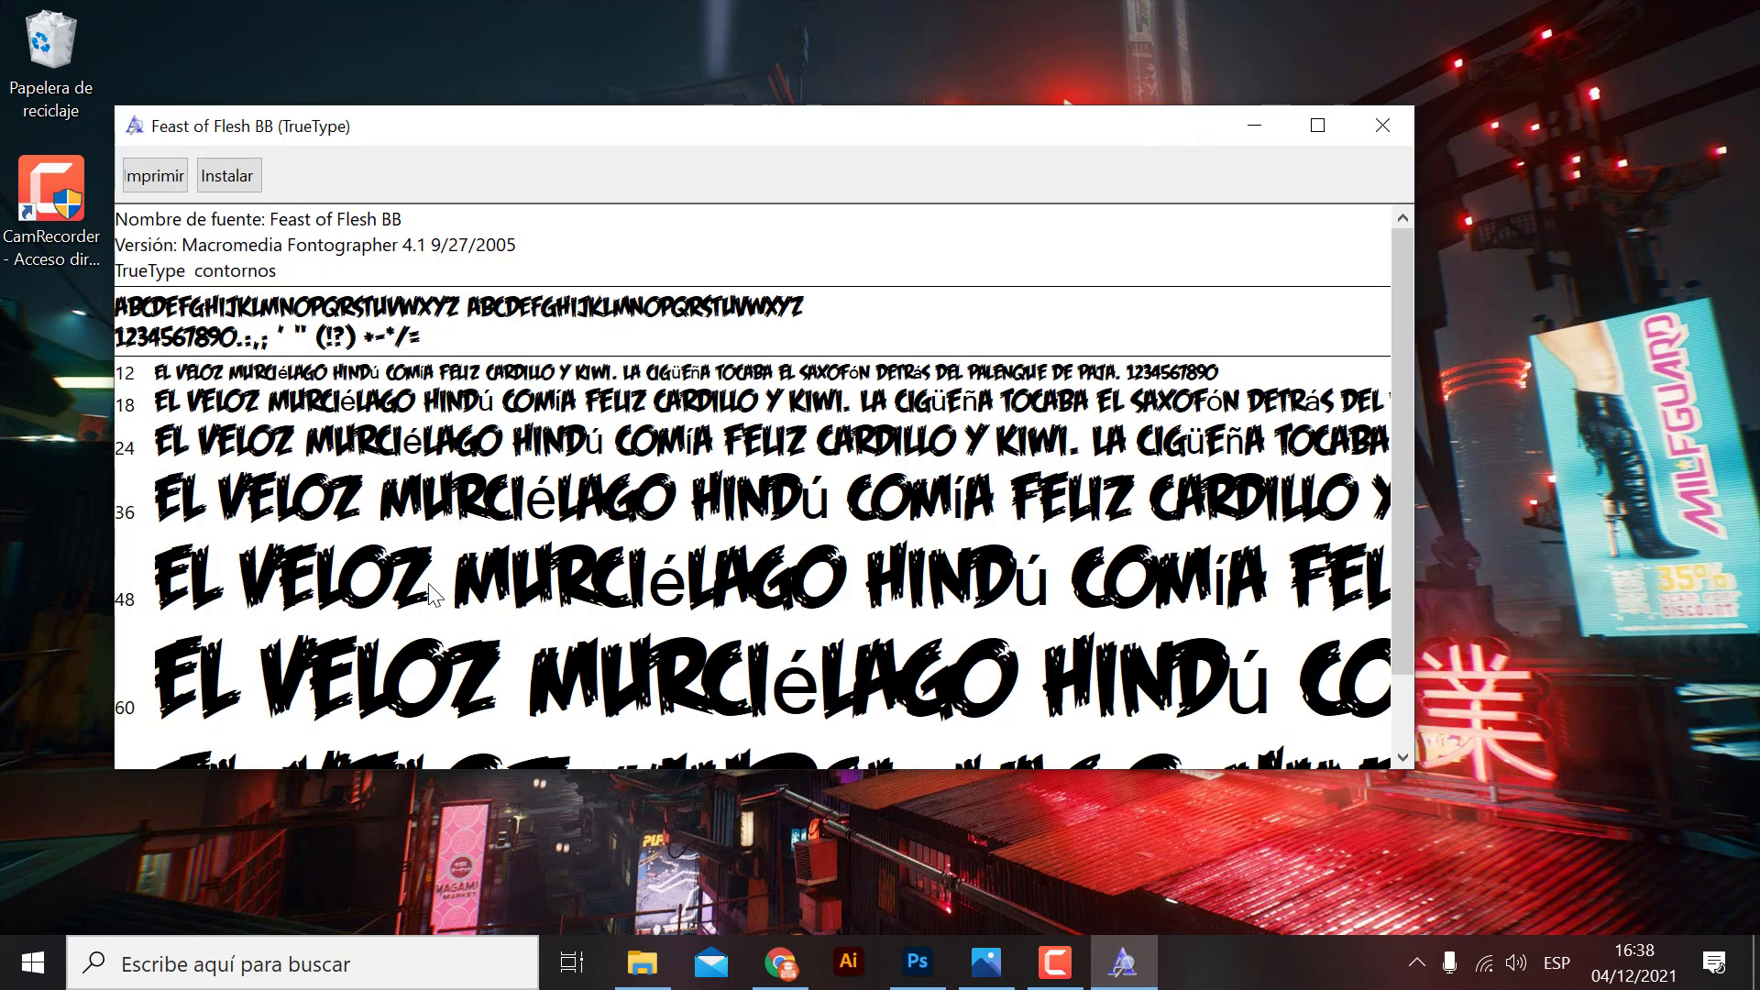
click(238, 178)
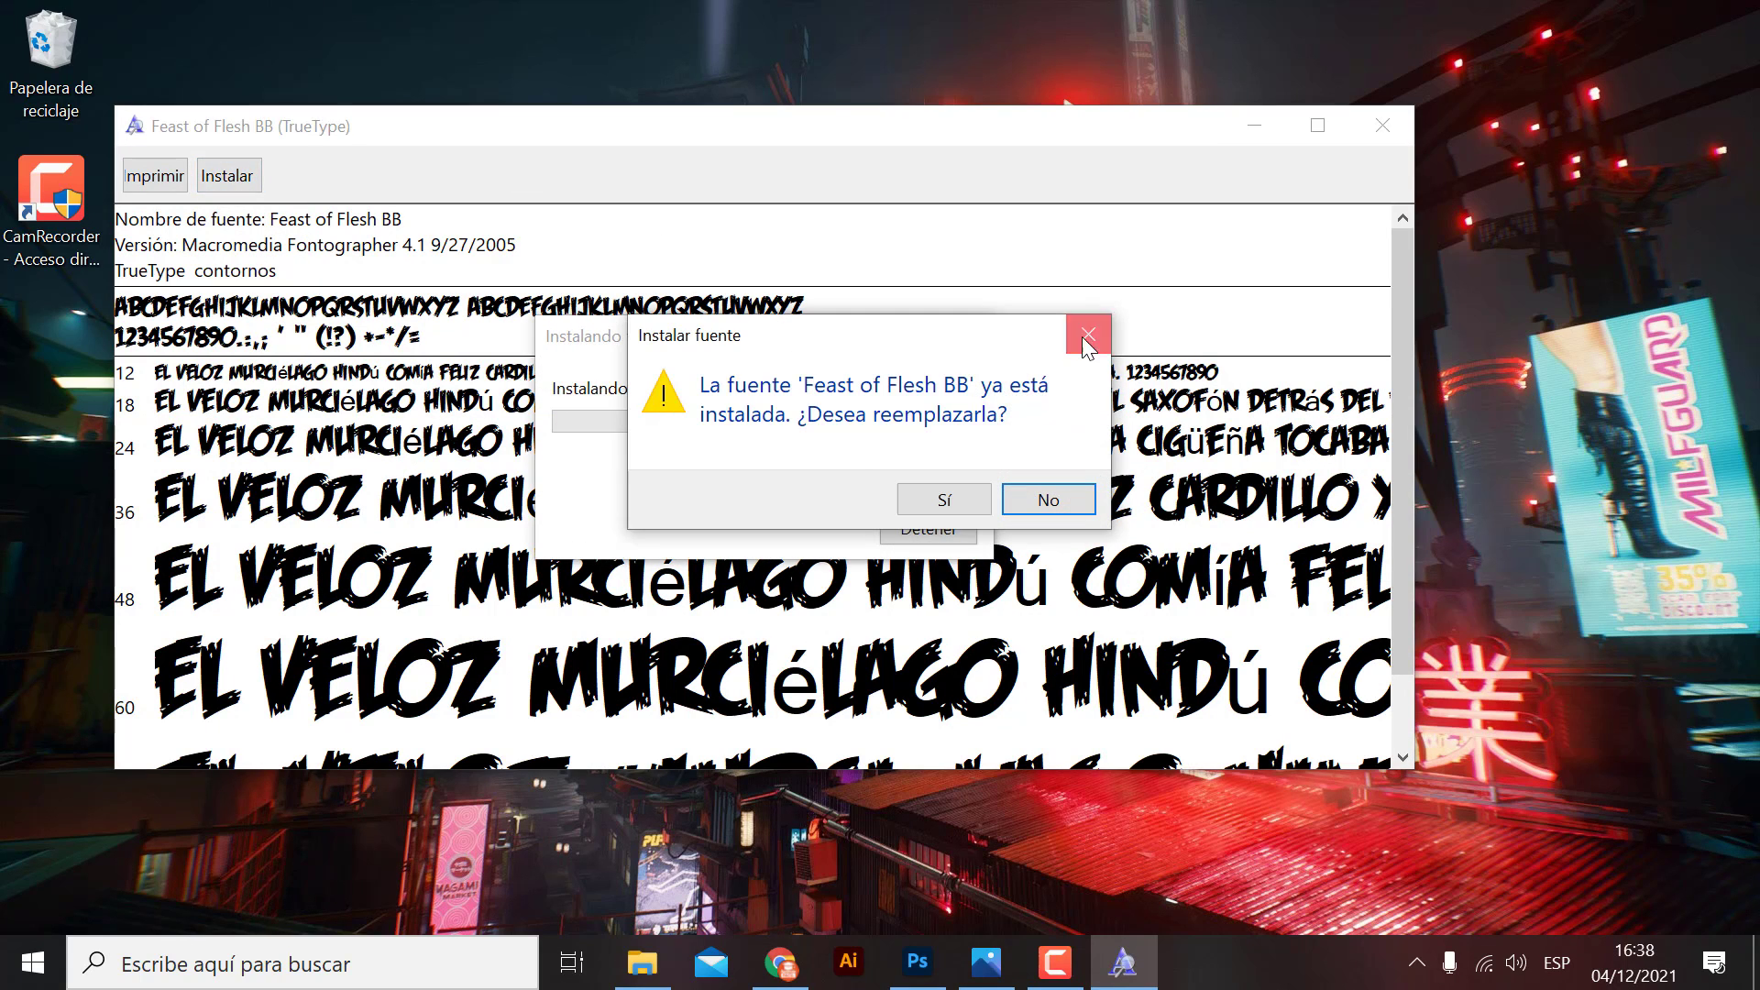
click(1087, 335)
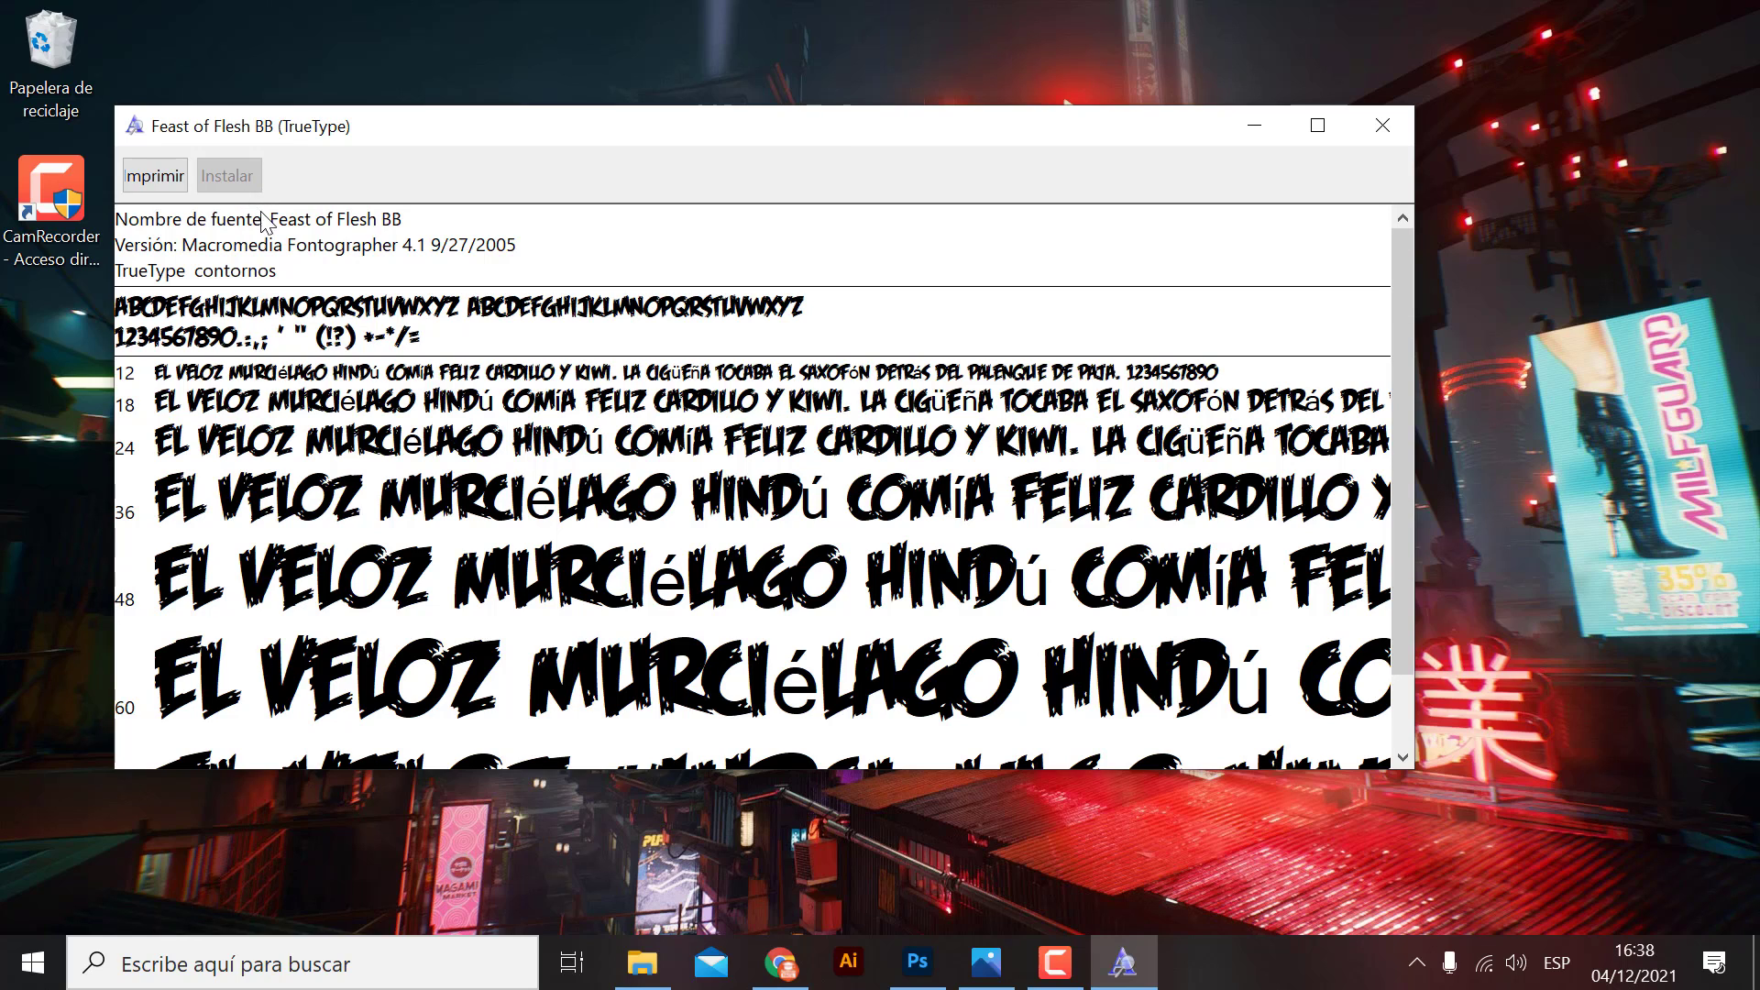
click(1385, 127)
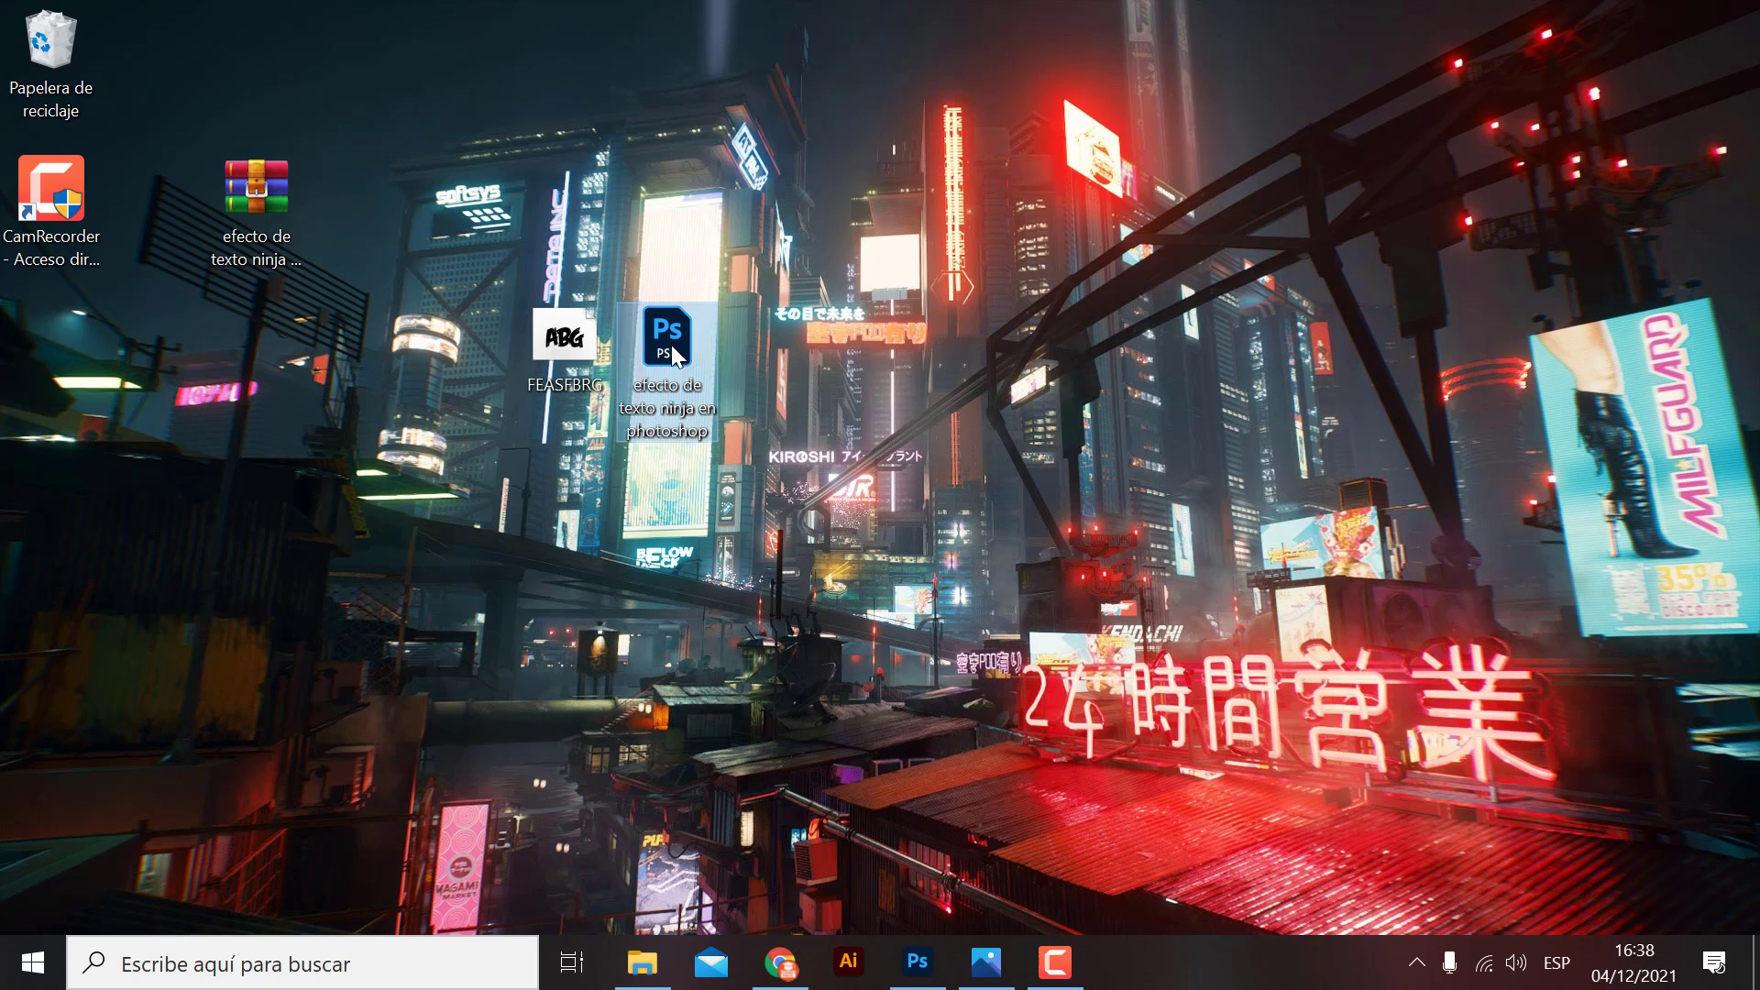
mouse_move(669, 372)
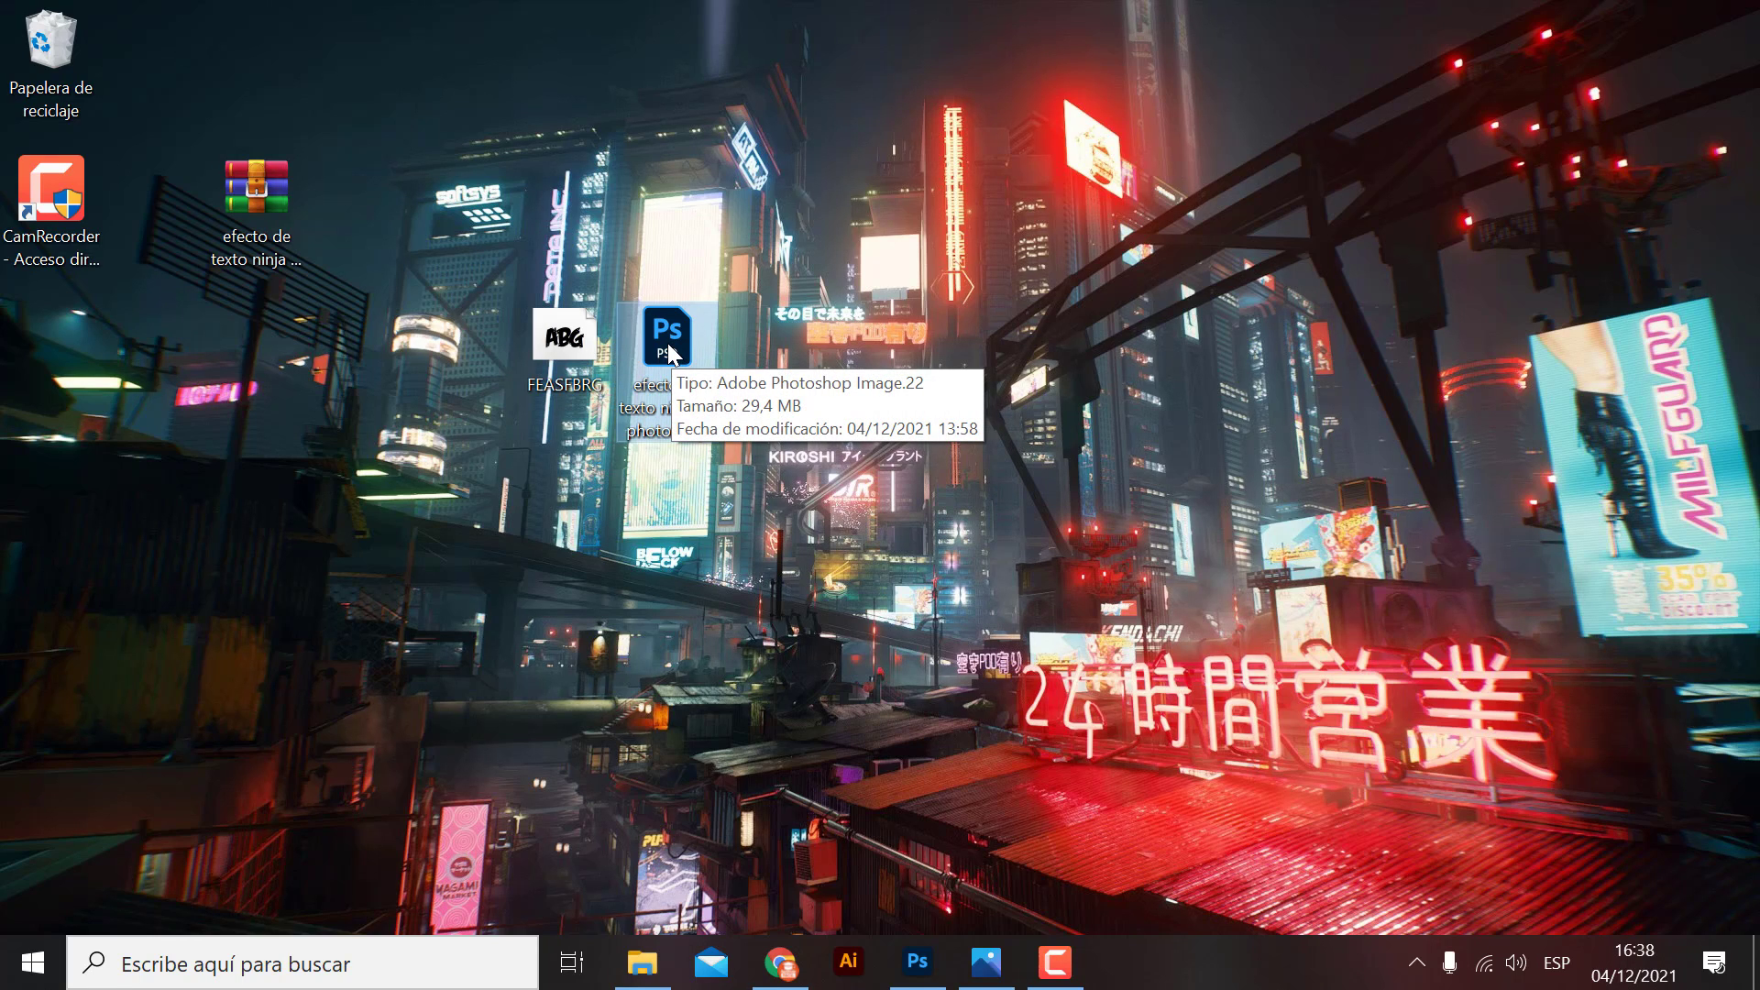
Open the ninja PSD keeping its embedded colour profile, and select the Move tool.
double_click(668, 343)
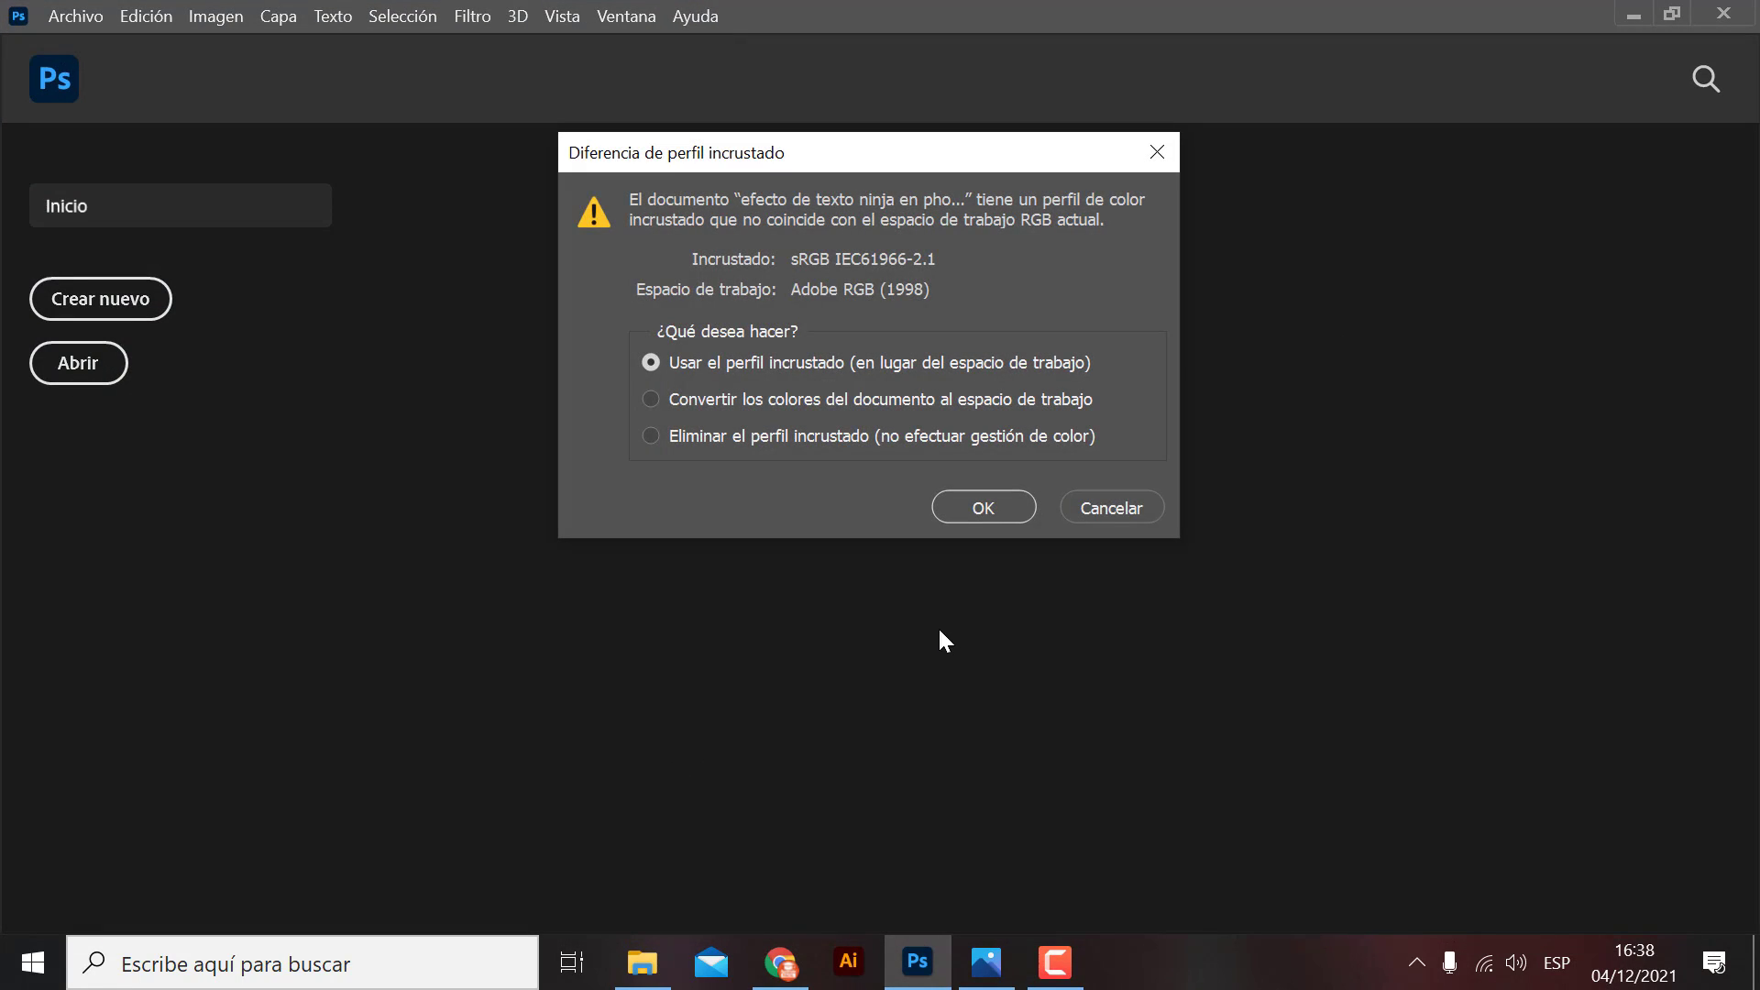
click(987, 508)
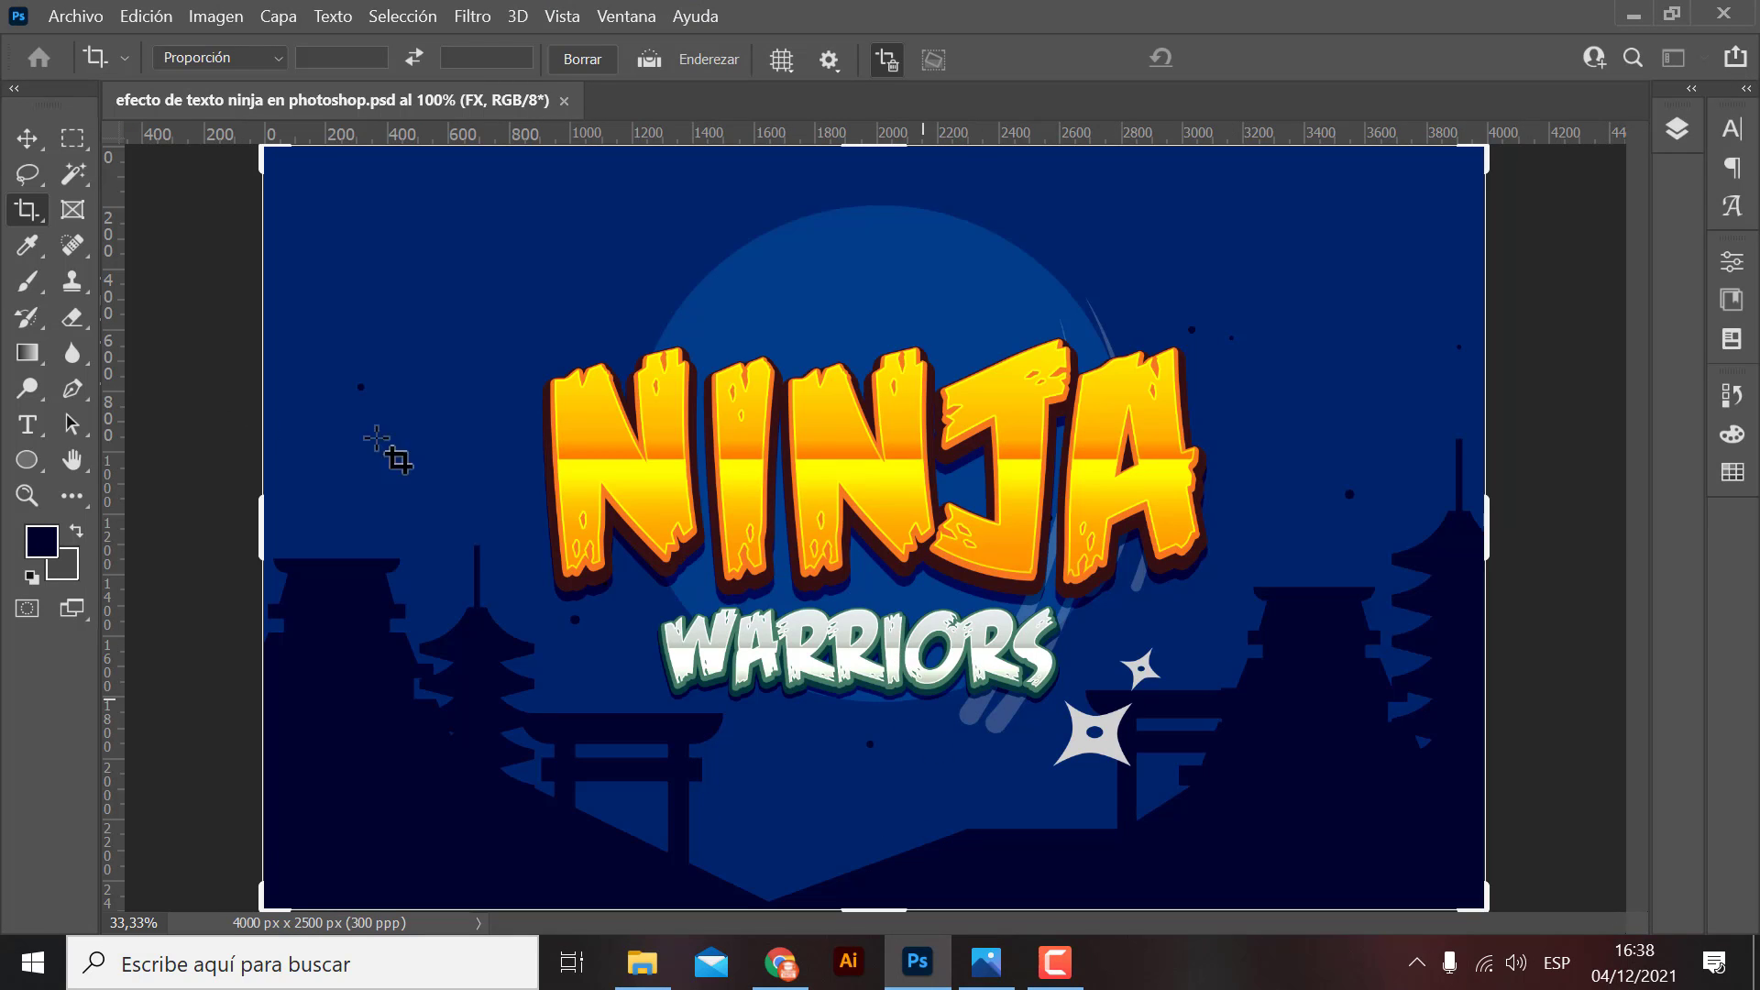
click(27, 138)
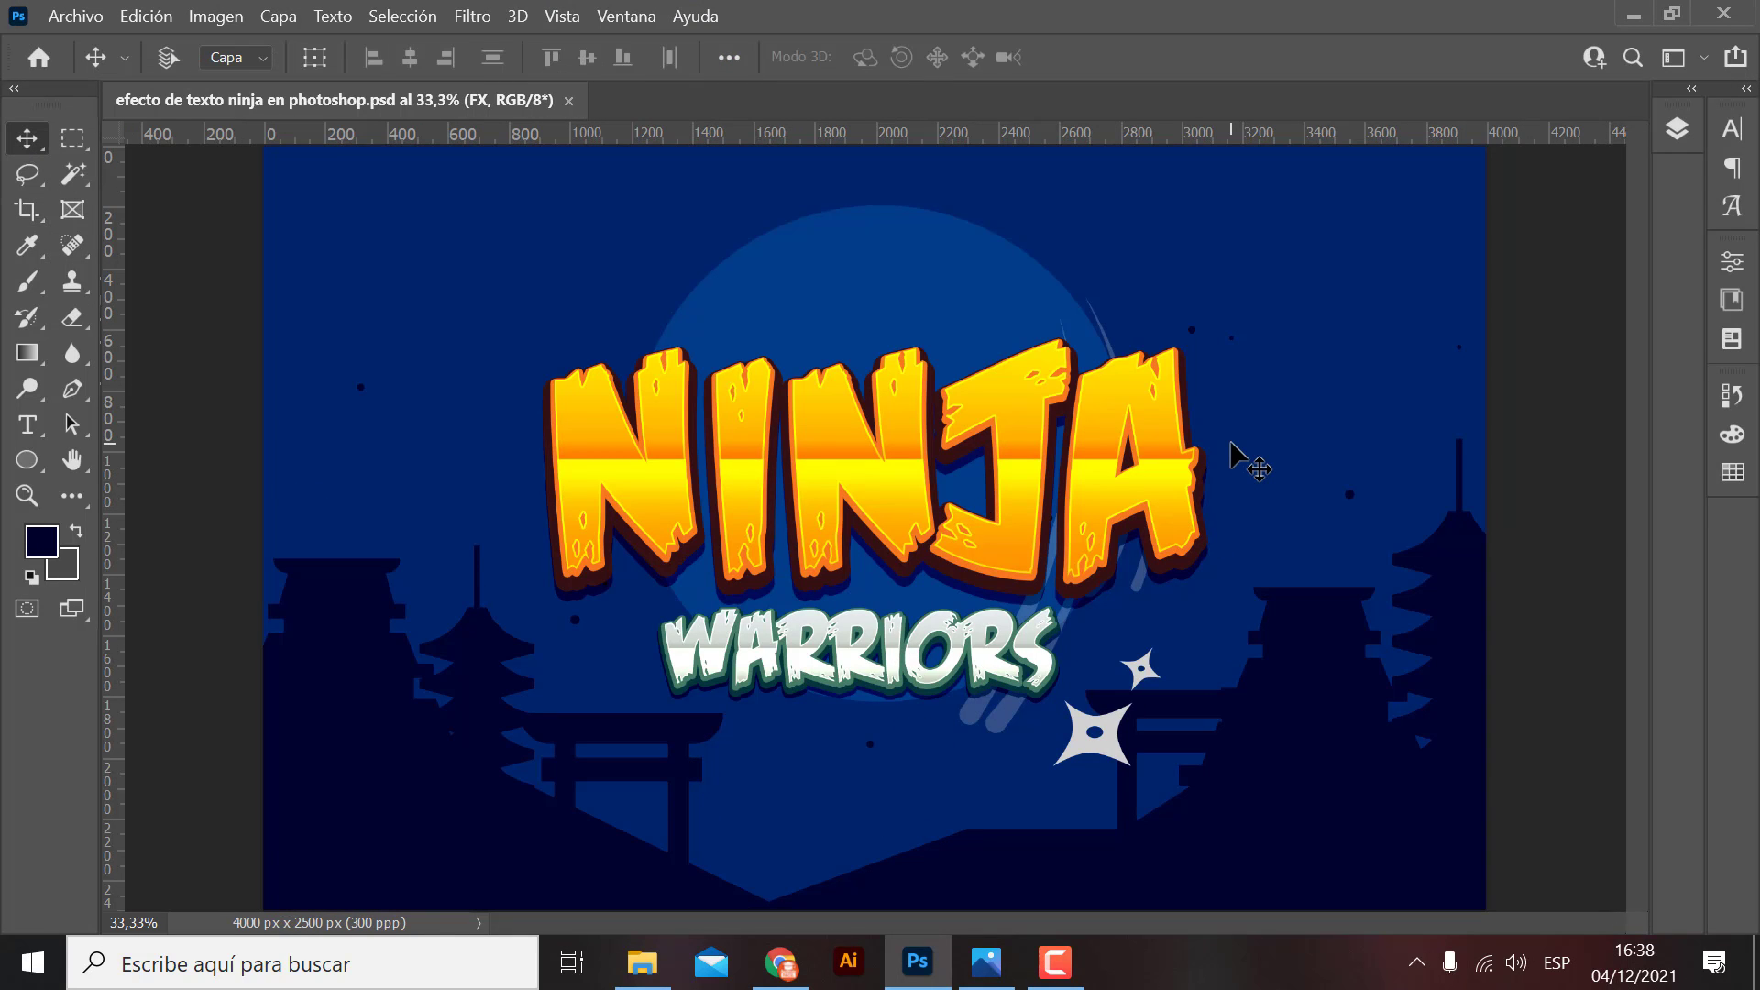
key(ctrl+plus)
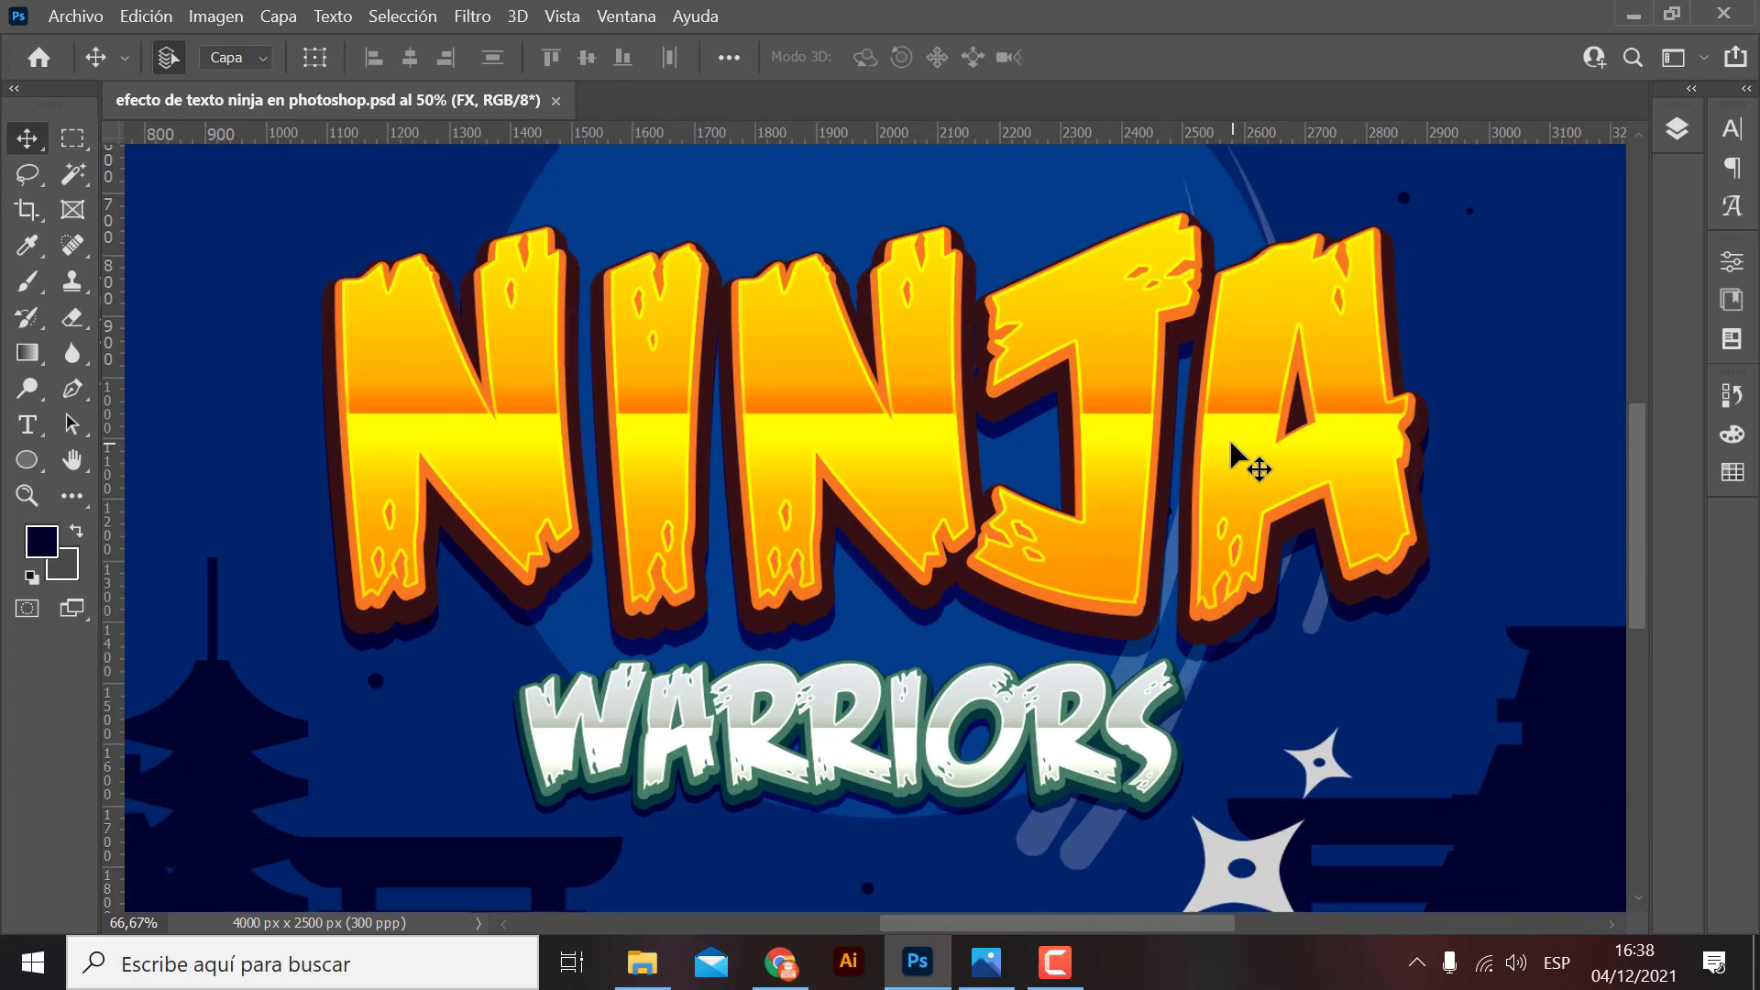
key(ctrl+minus)
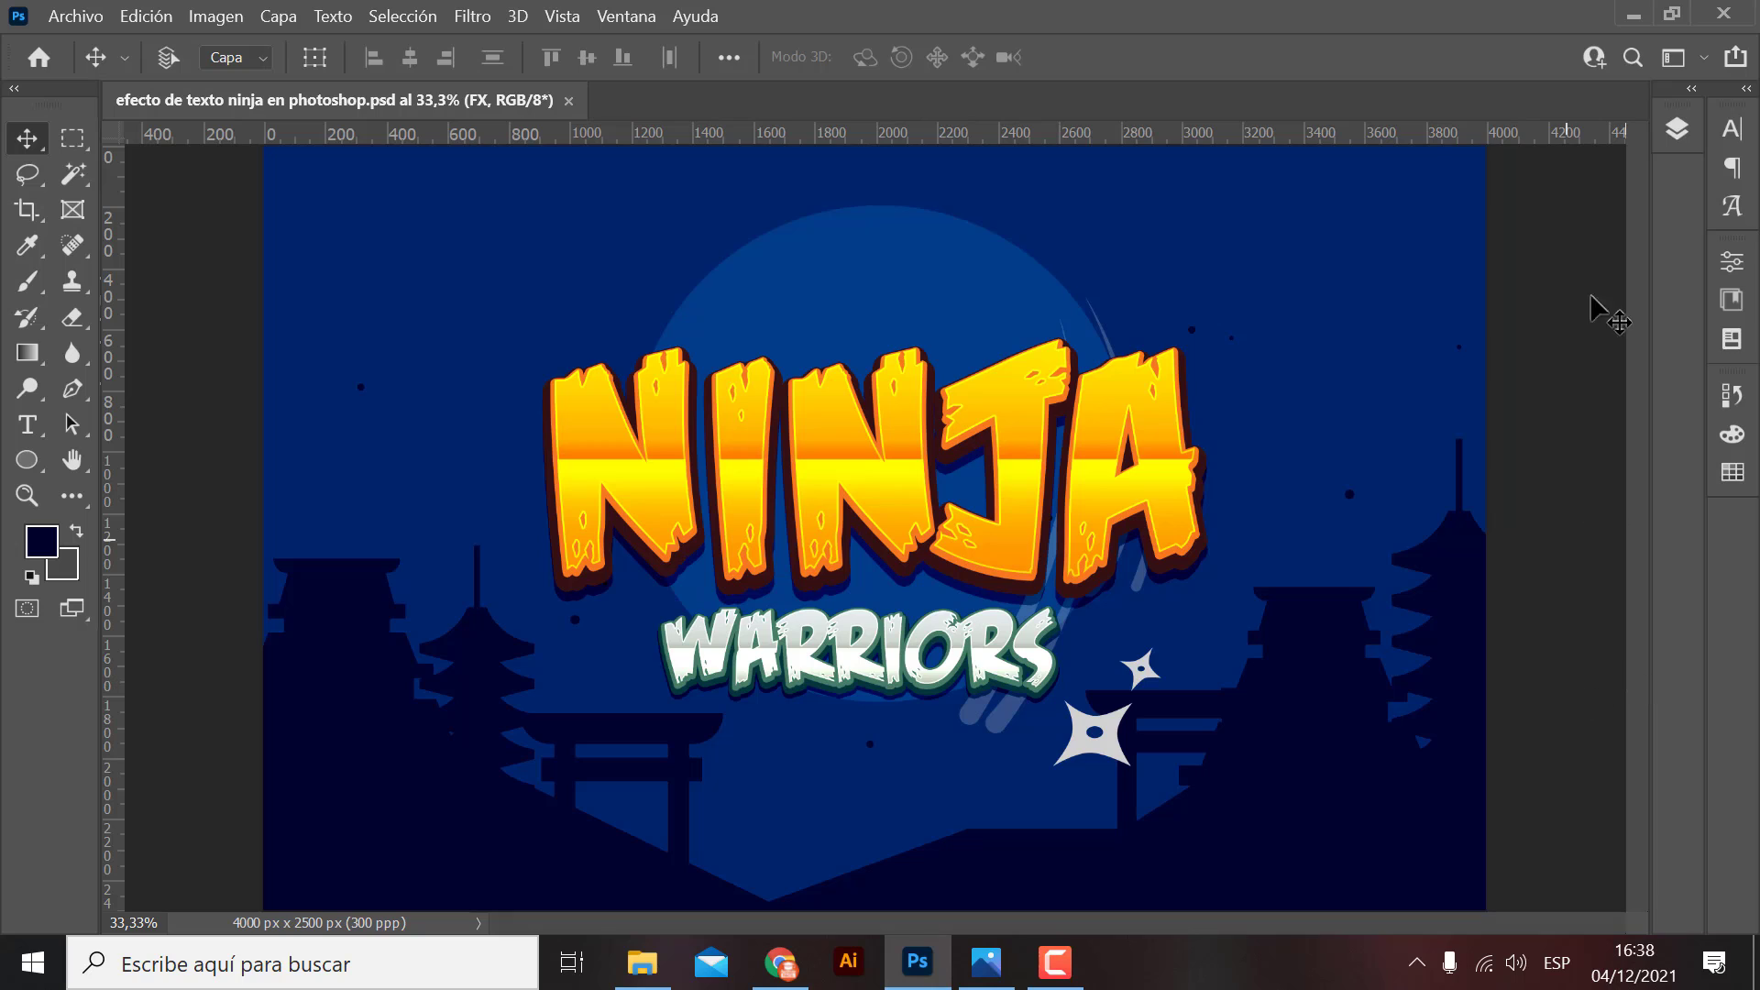
Toggle the Capas panel open and closed, including with F7.
click(1677, 131)
click(1677, 131)
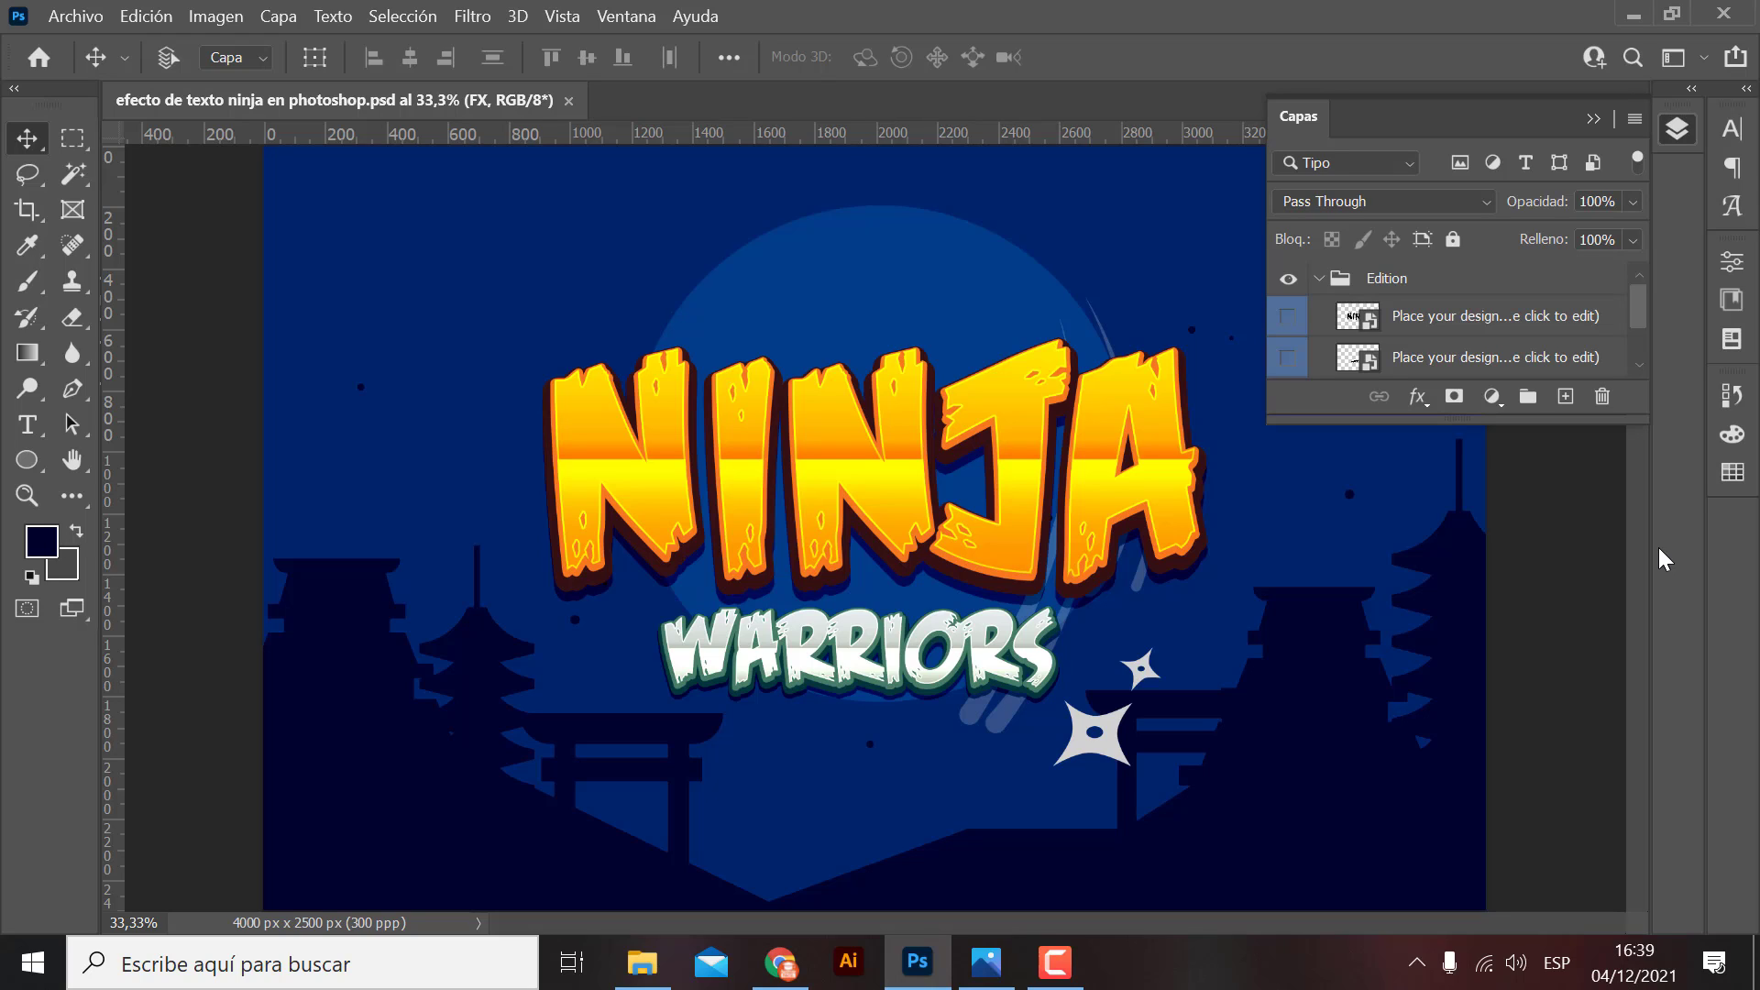
click(1593, 119)
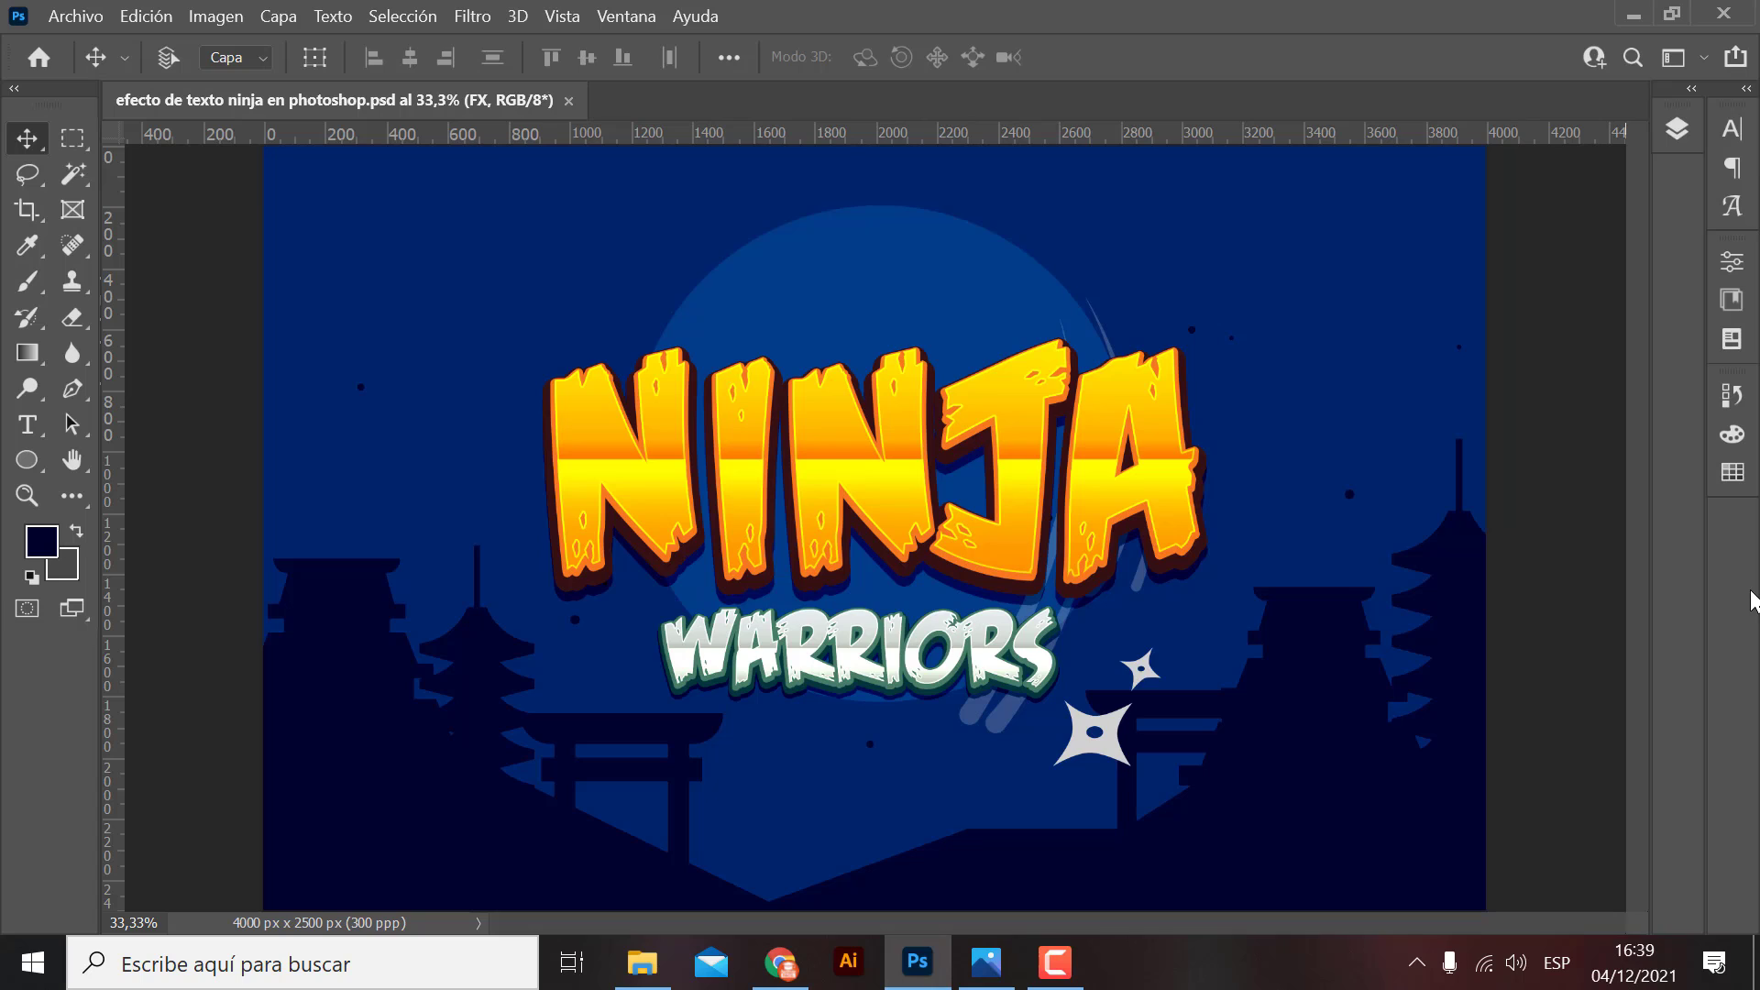
key(F7)
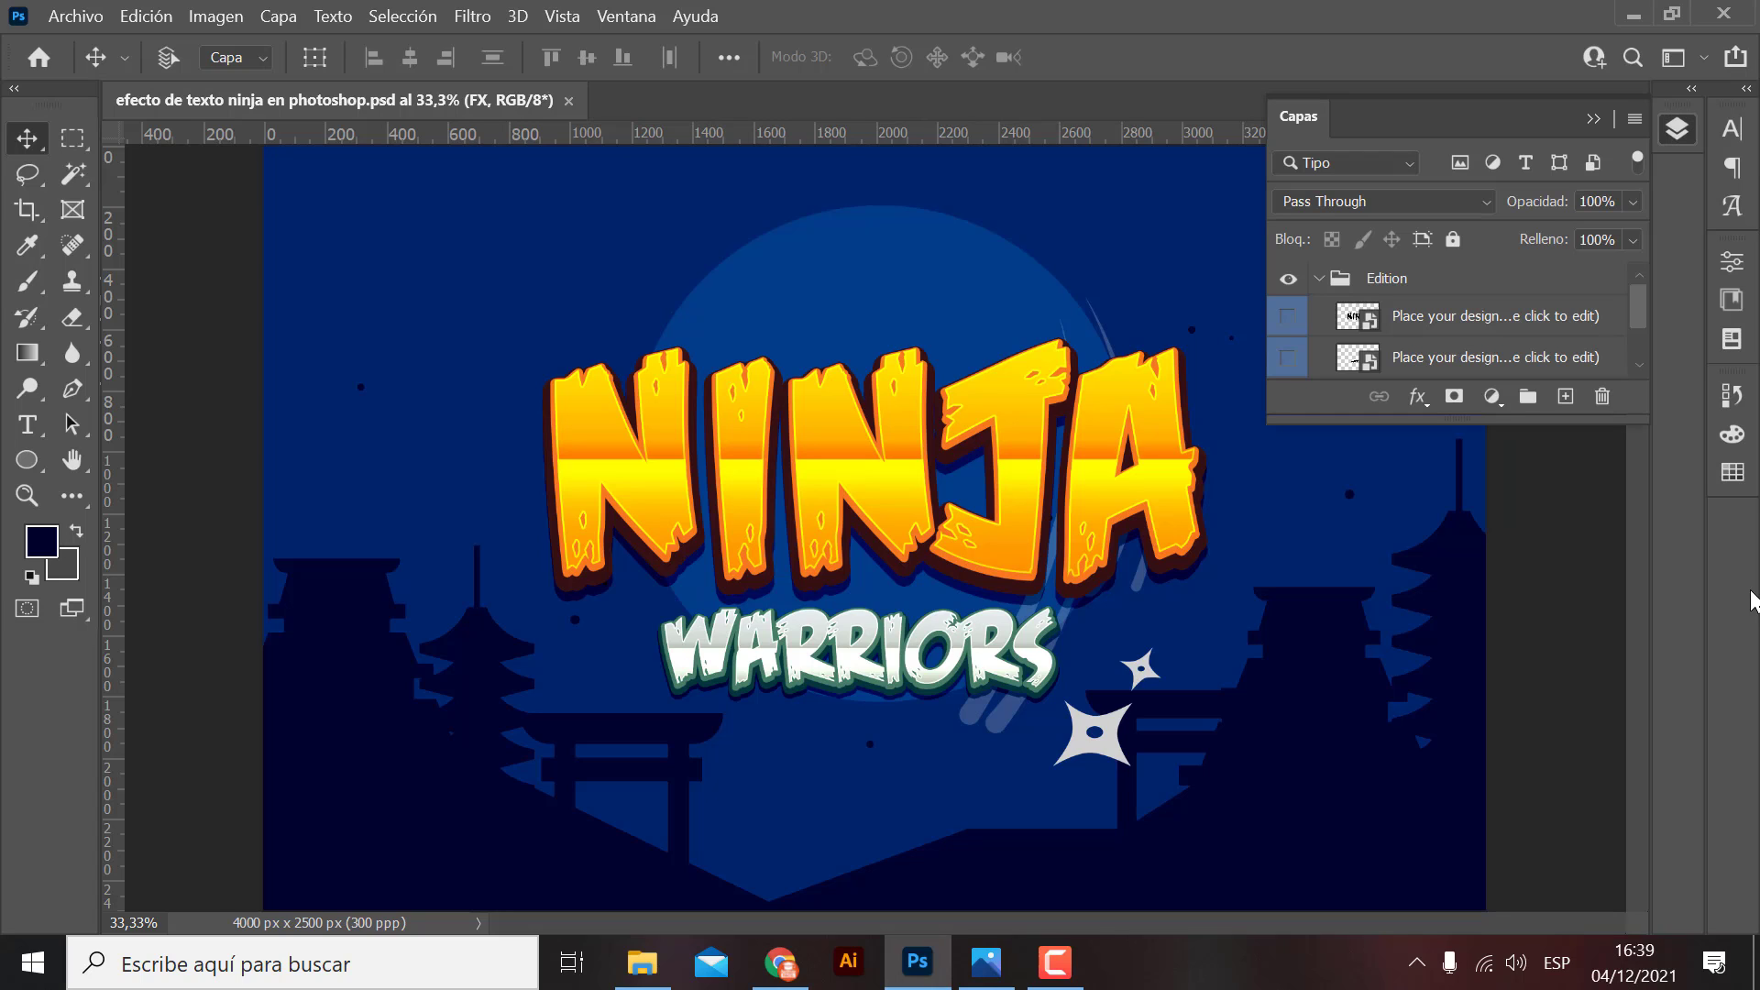
key(F7)
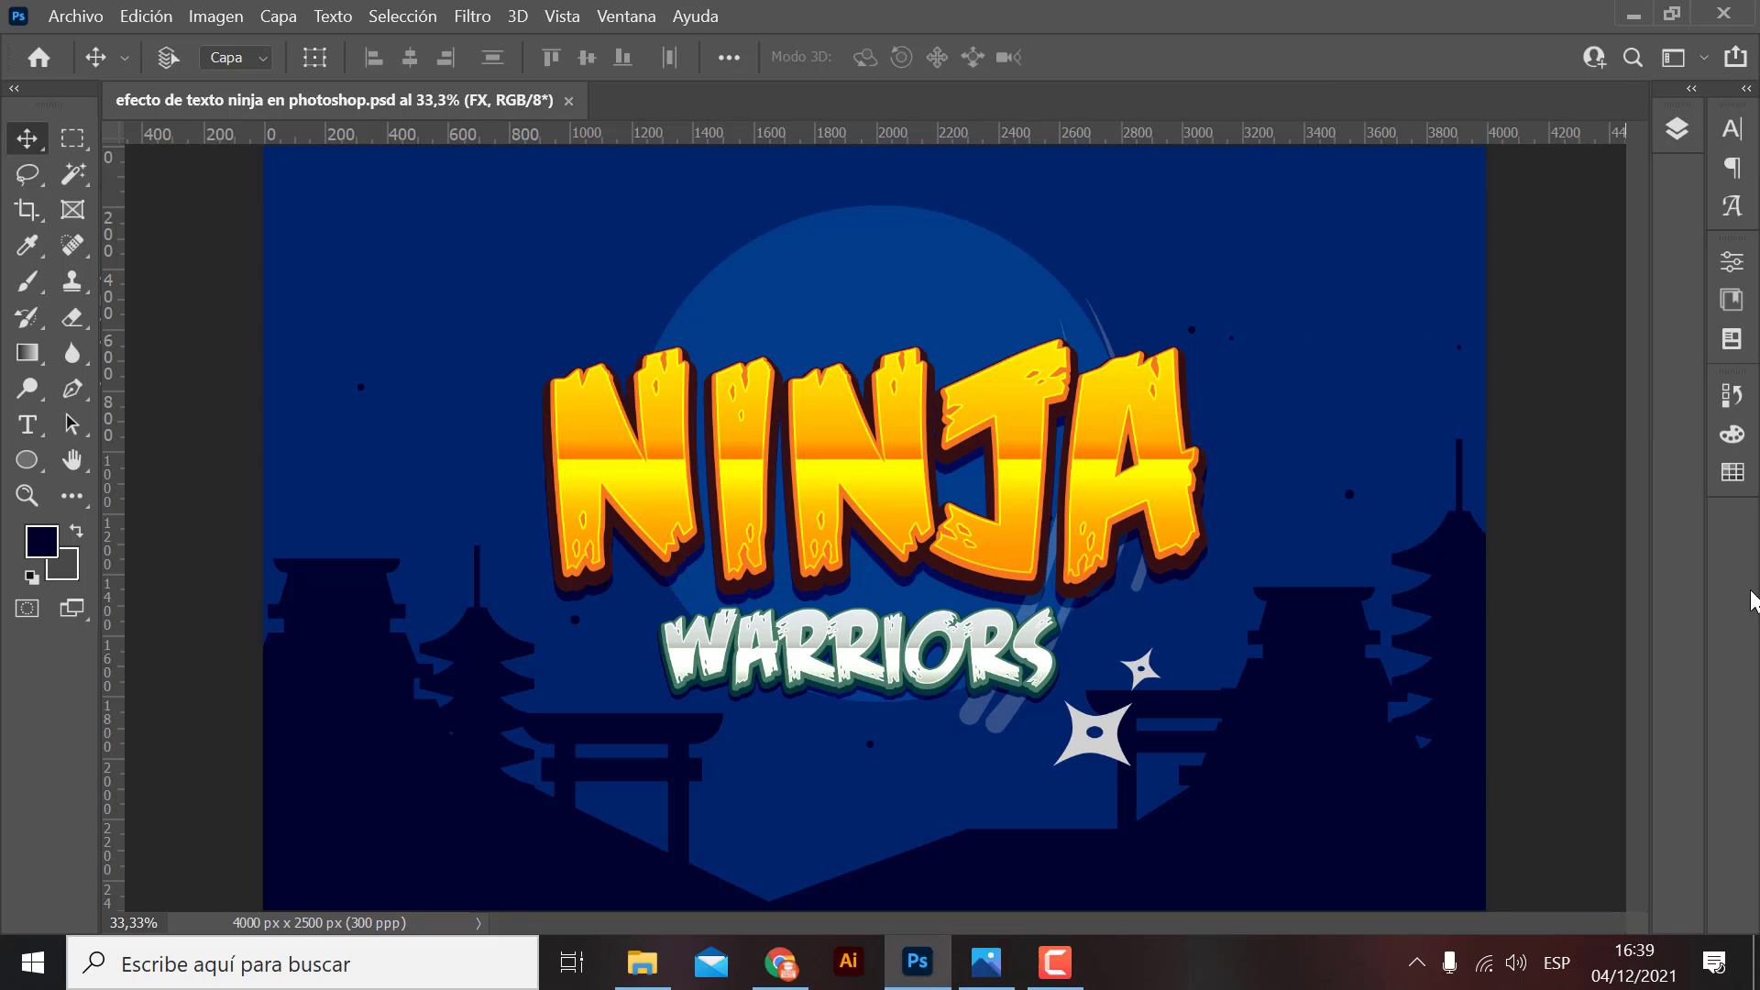
key(F7)
key(F7)
key(F7)
key(F7)
Show Capas from the Ventana menu, dock it beside the canvas, and select the upper 'Place your design' layer.
click(625, 17)
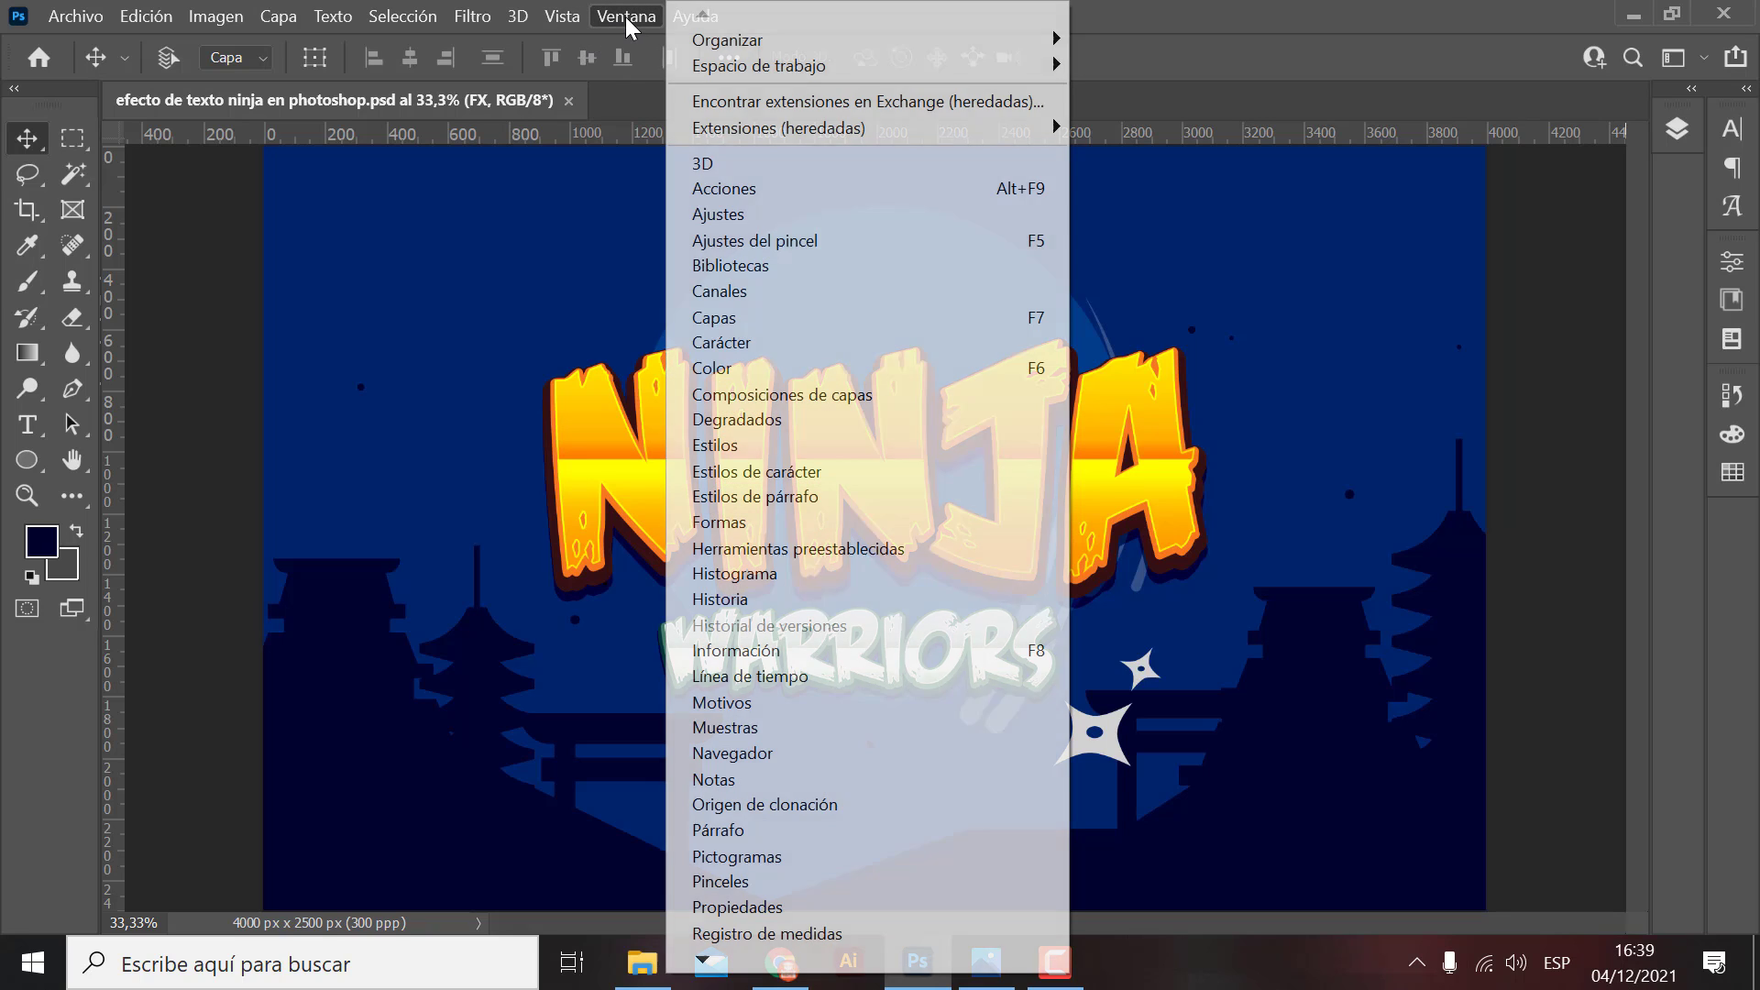
click(715, 317)
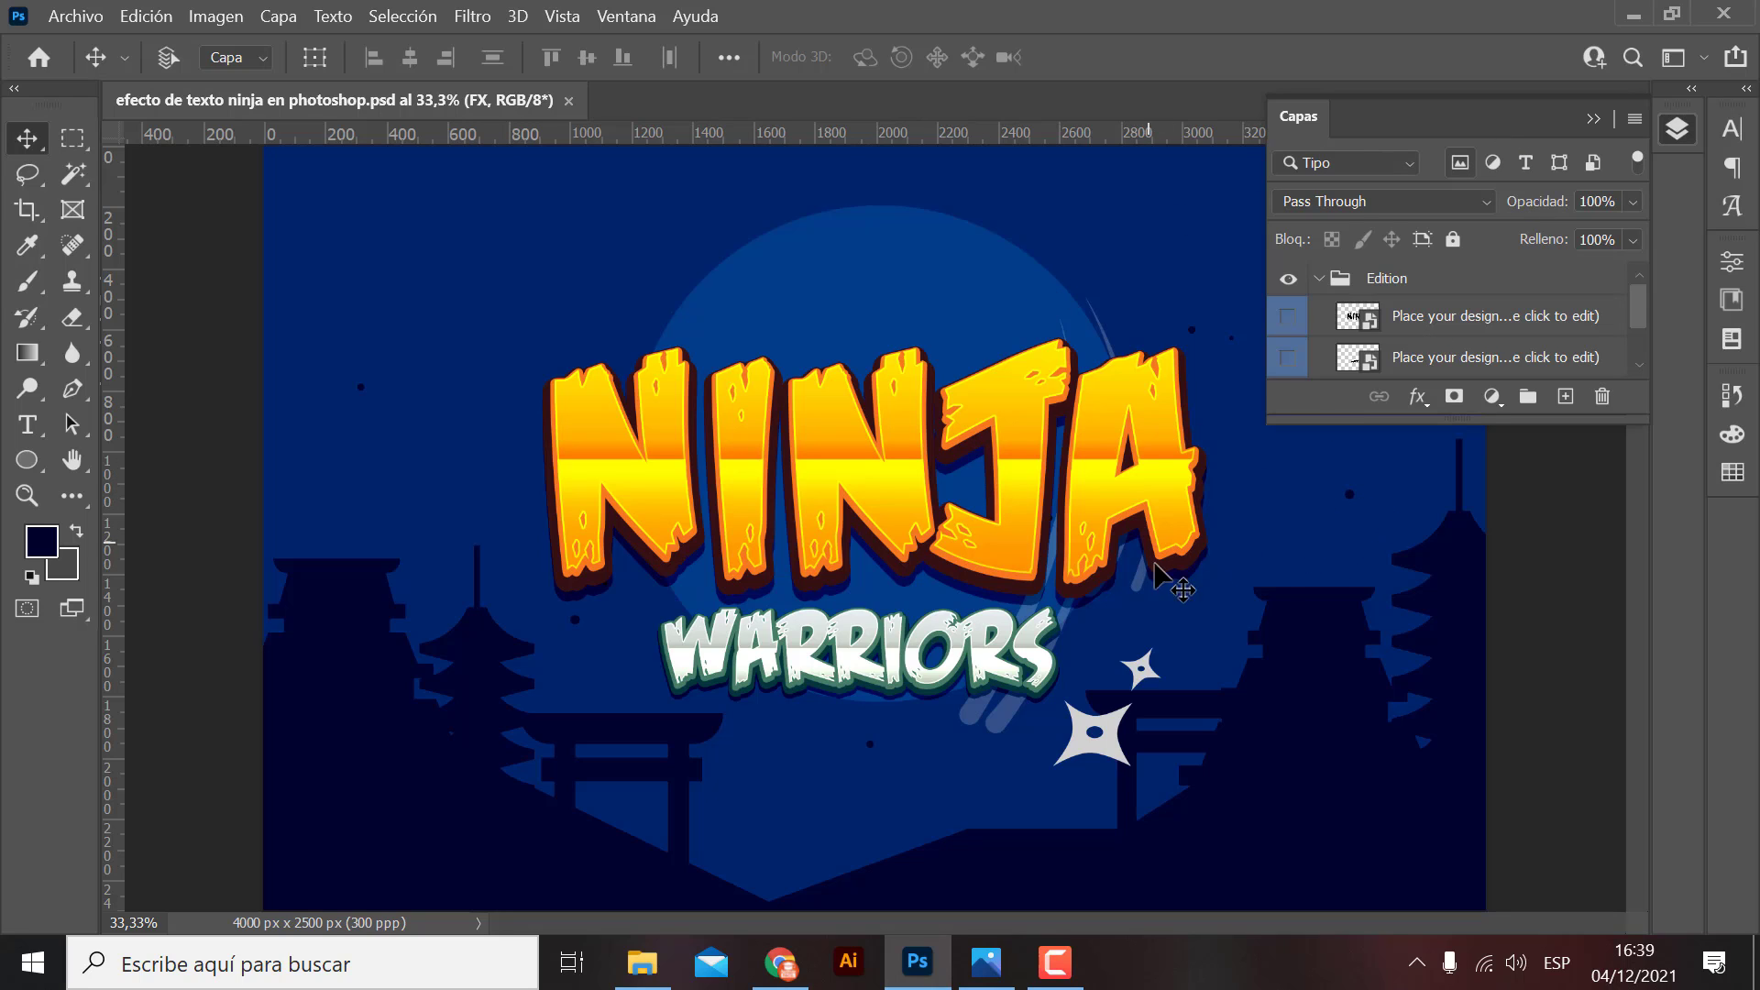
mouse_move(1488, 116)
mouse_down()
mouse_move(1047, 303)
mouse_move(833, 250)
mouse_move(778, 260)
mouse_move(1081, 261)
mouse_move(1693, 360)
mouse_up()
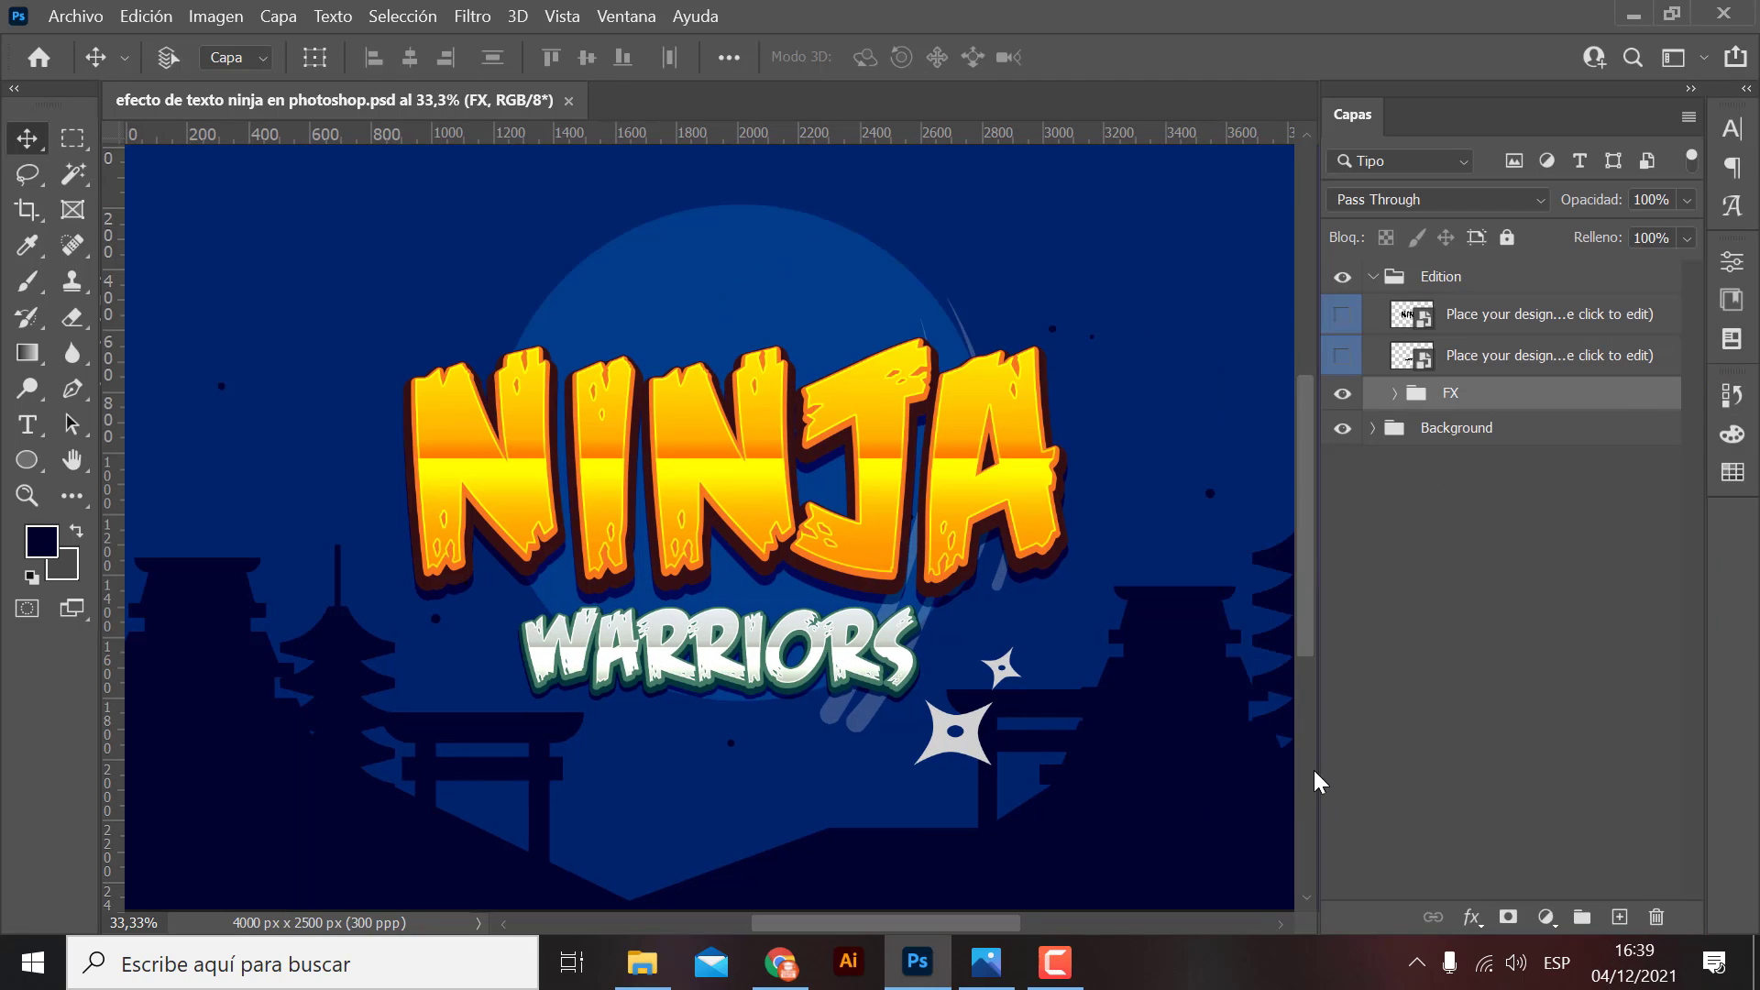
click(1451, 558)
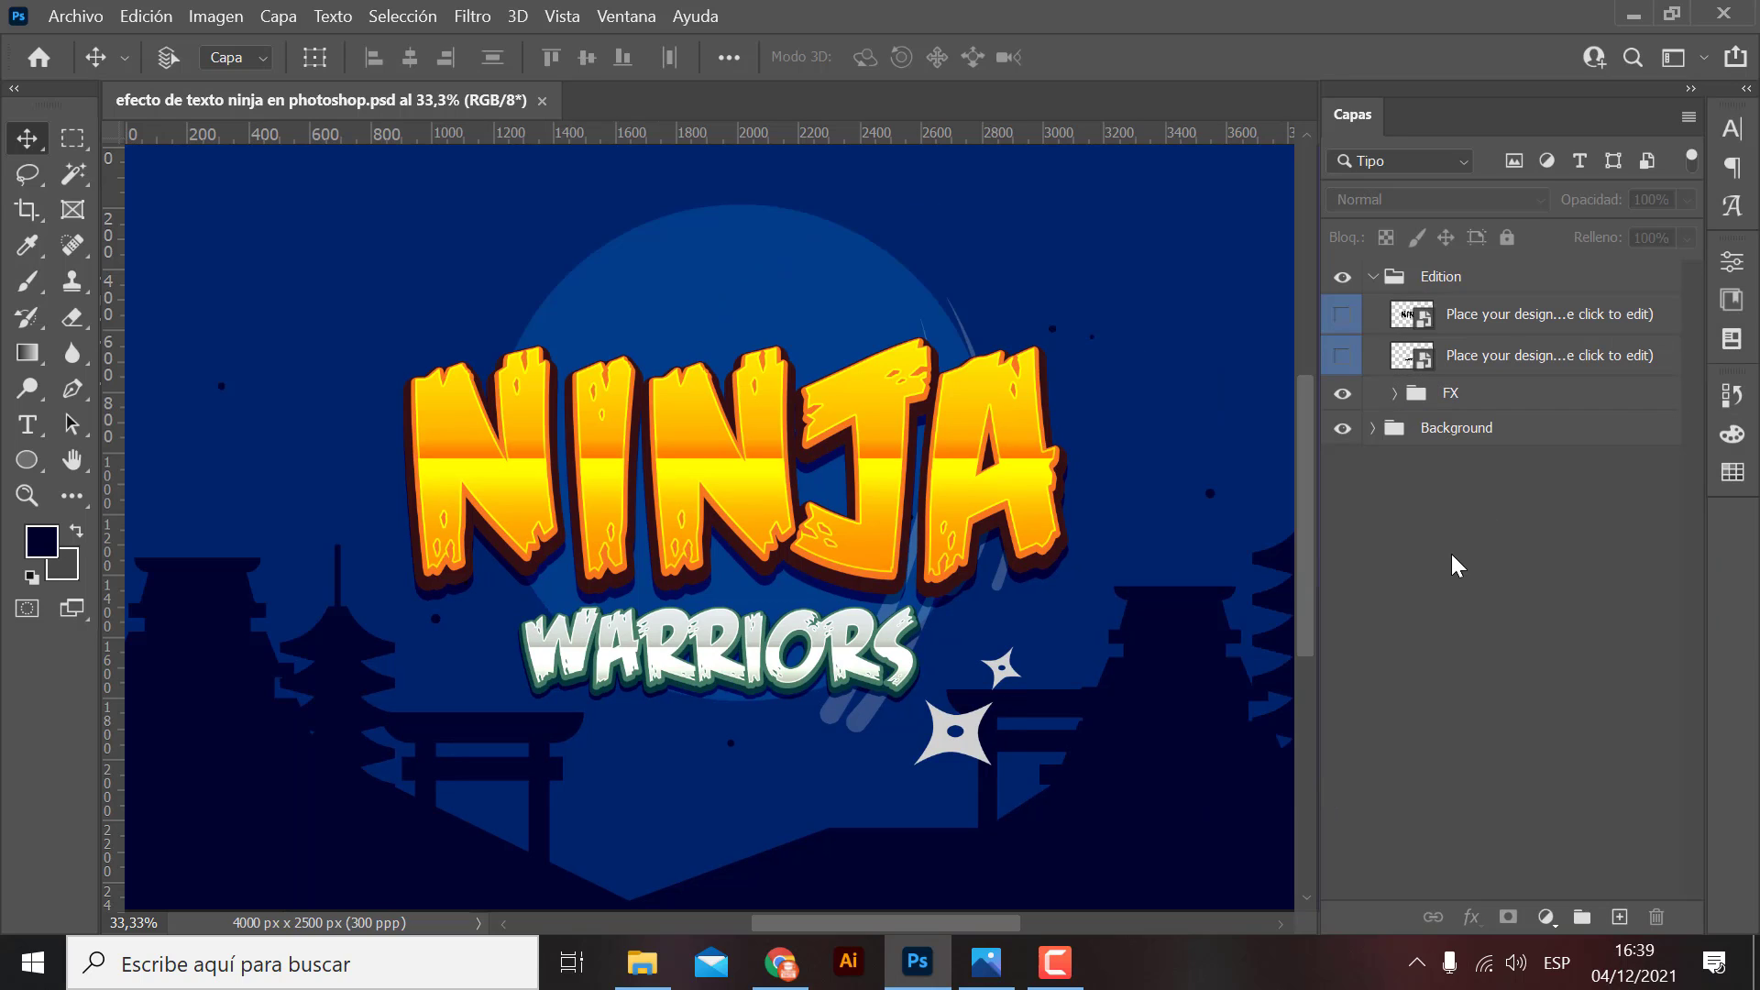
click(1479, 358)
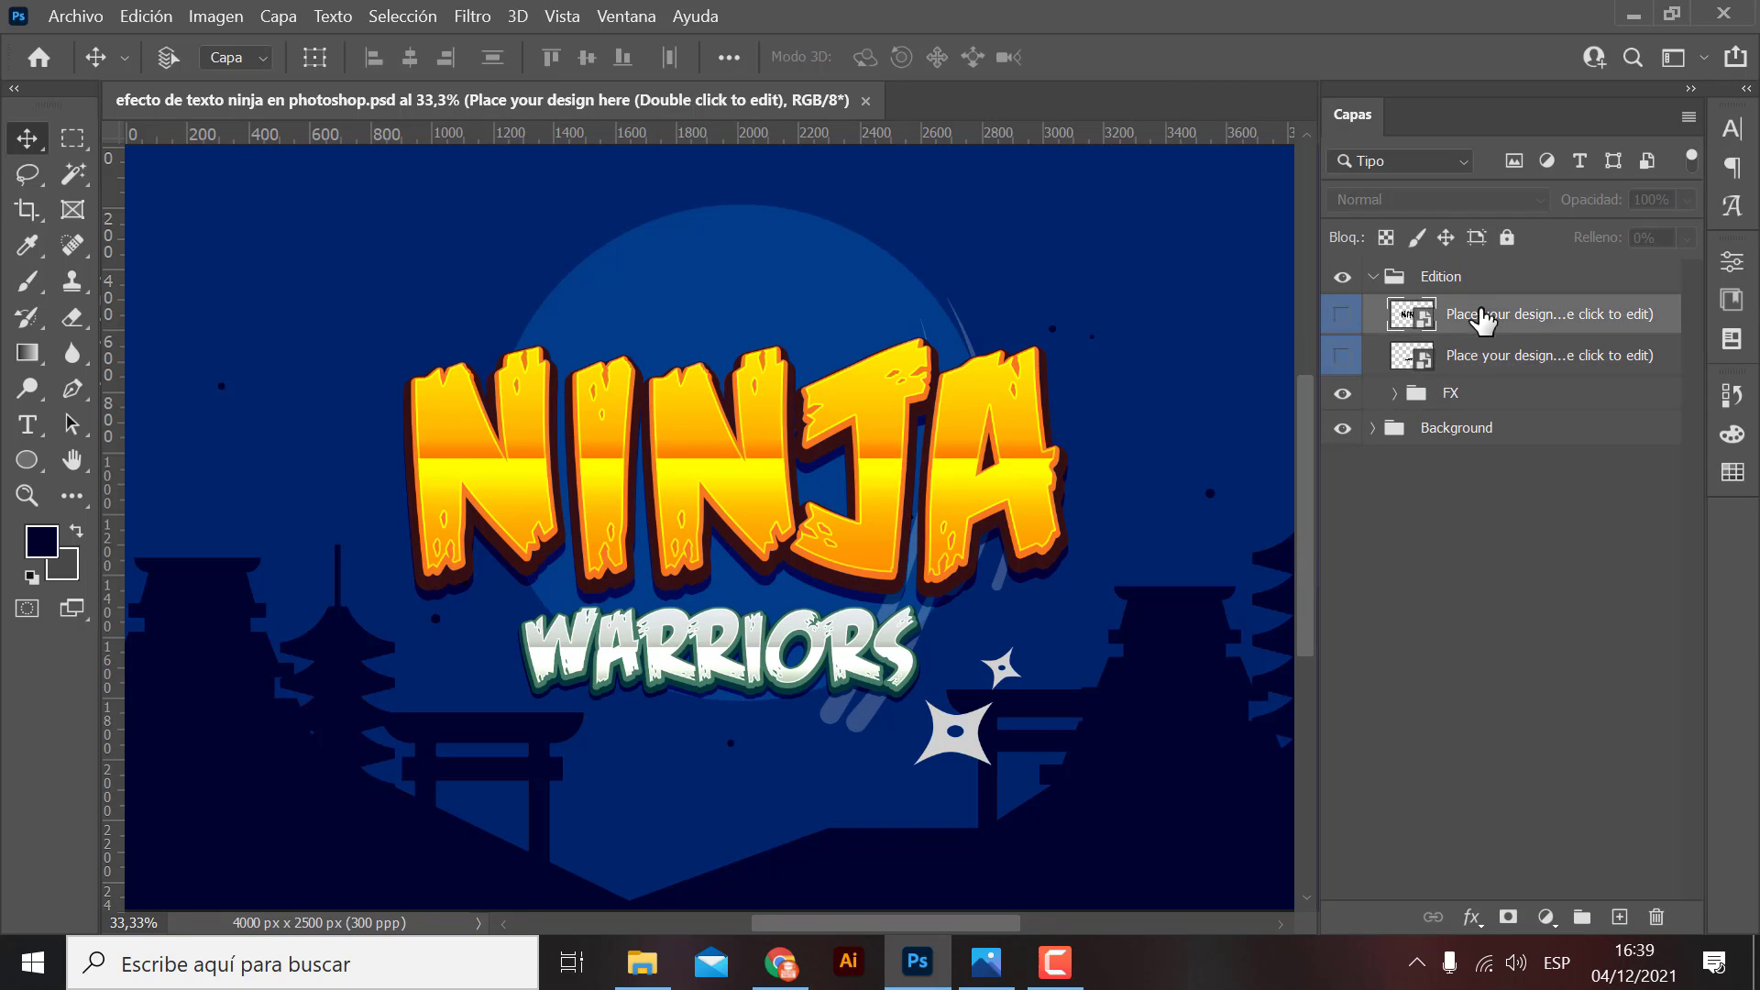
click(1475, 321)
Open the main title's smart object with its embedded profile and compare it against the main design.
double_click(1412, 315)
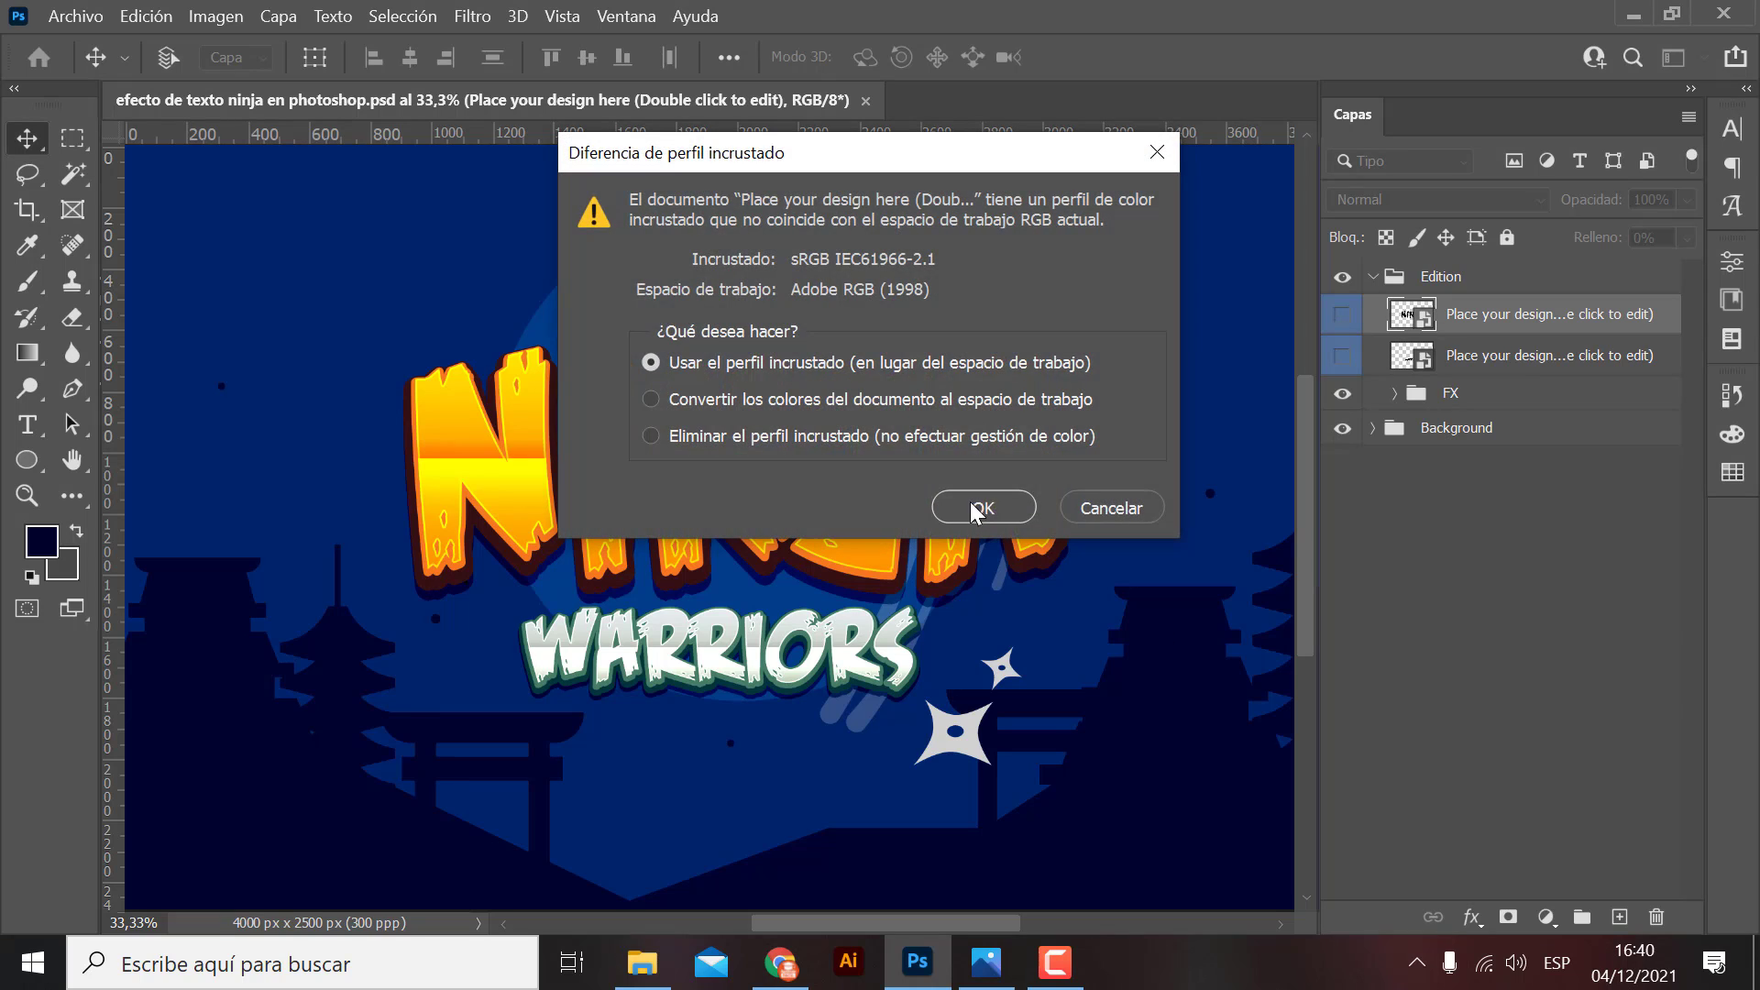
click(983, 503)
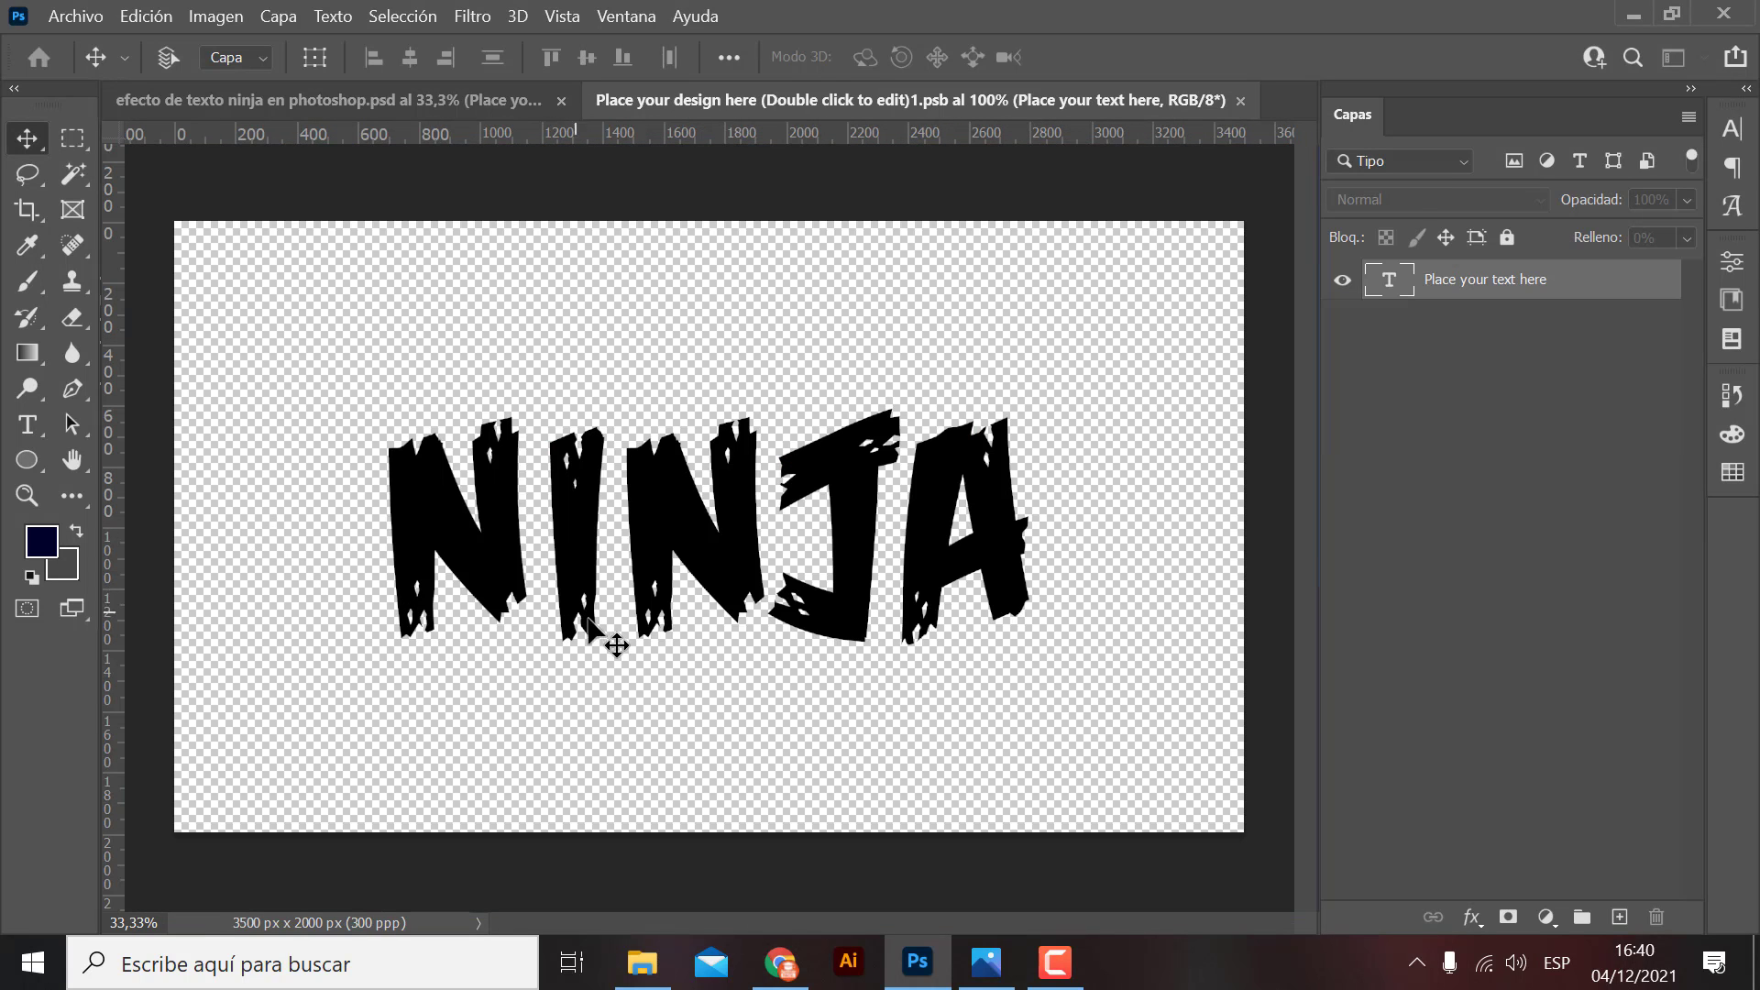
click(199, 103)
click(987, 103)
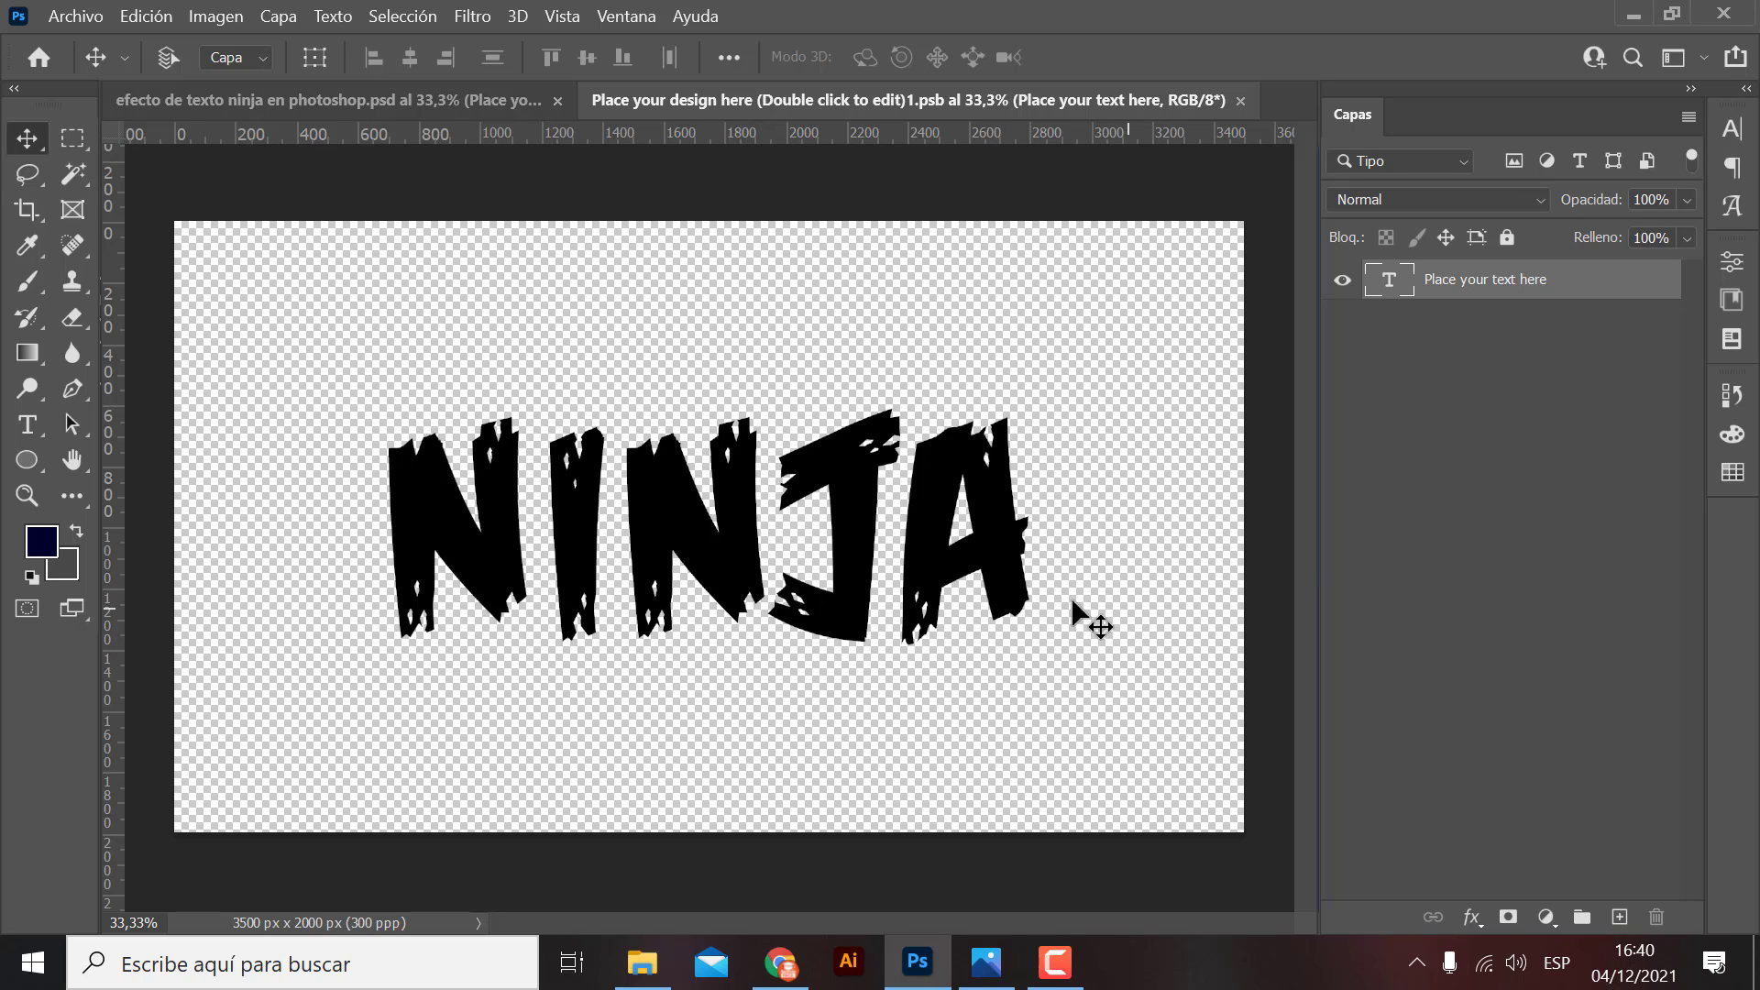
click(213, 103)
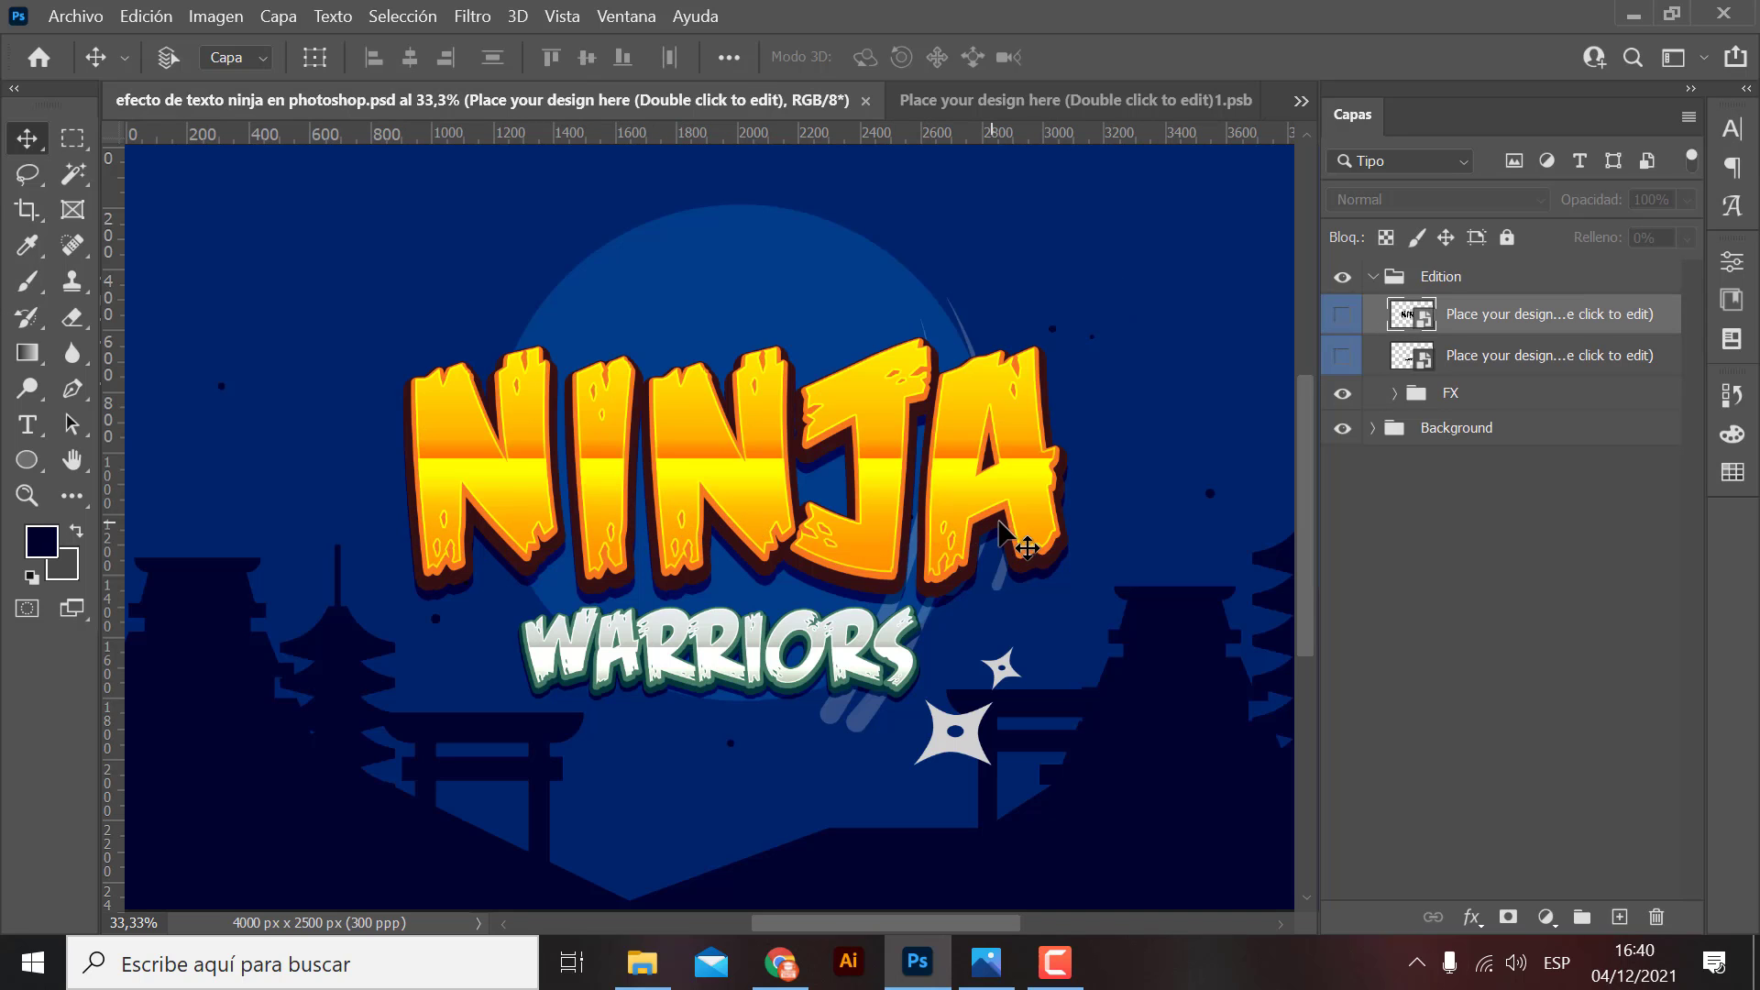
click(979, 113)
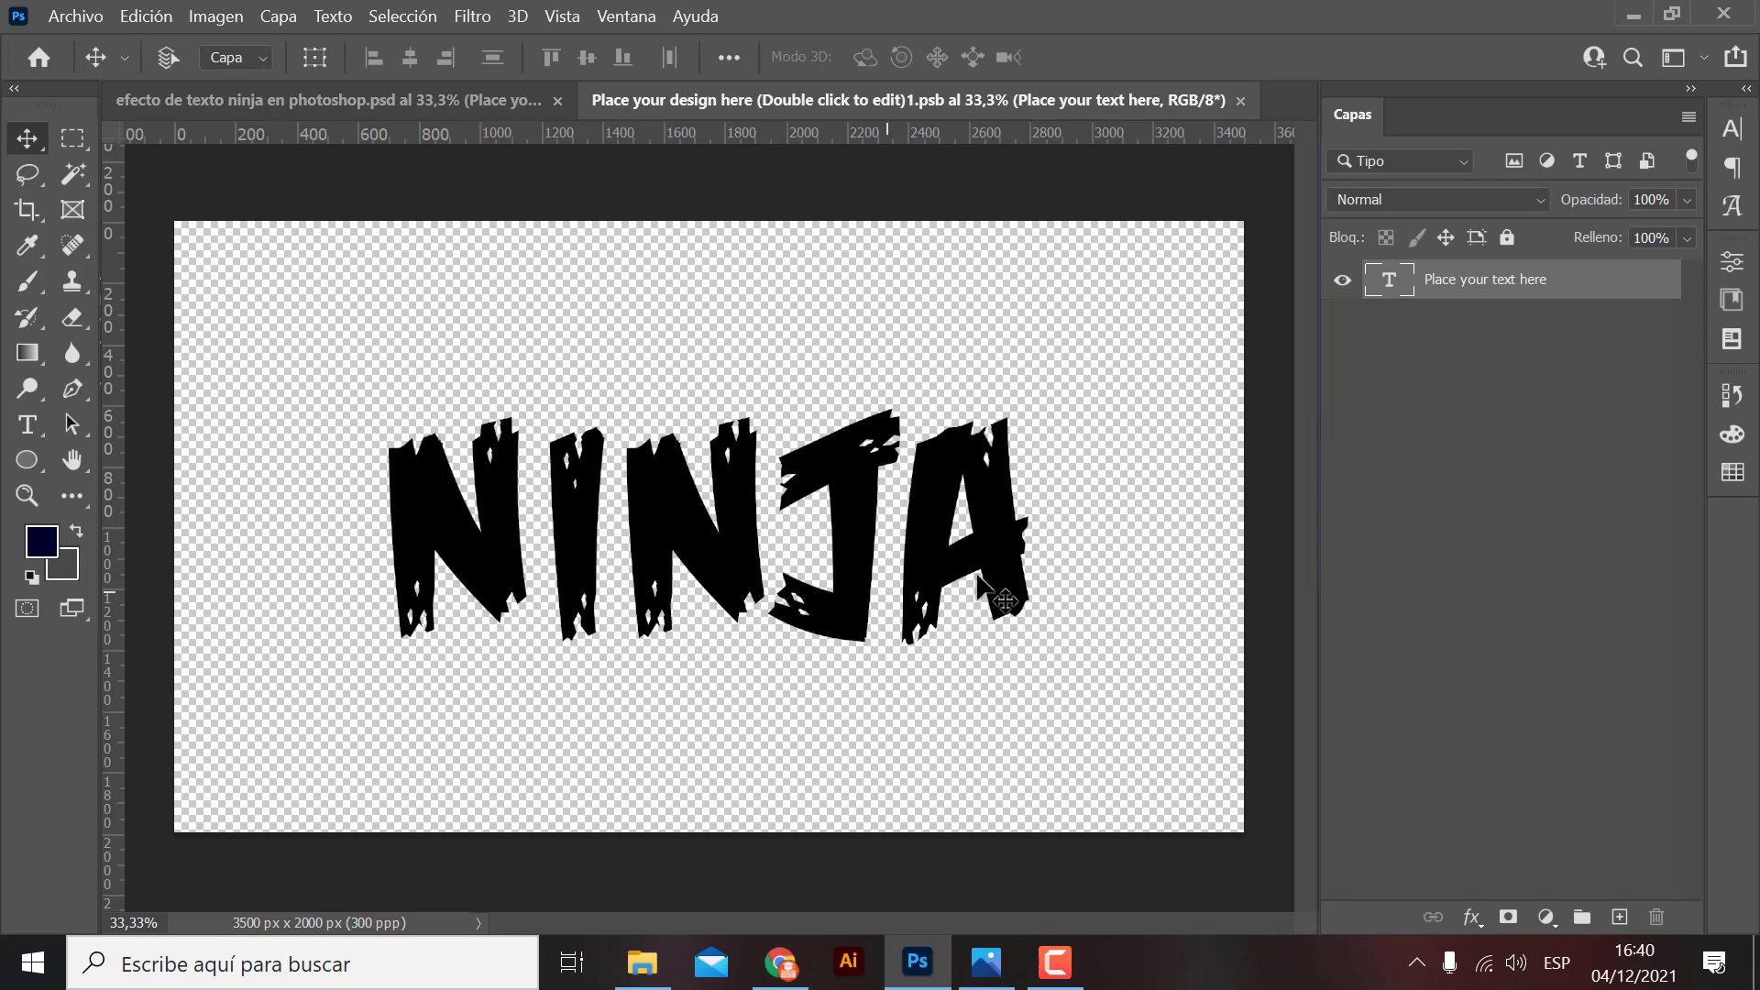
Replace the NINJA text with EFECTO, commit it, and save the smart object via Archivo > Guardar.
double_click(1016, 572)
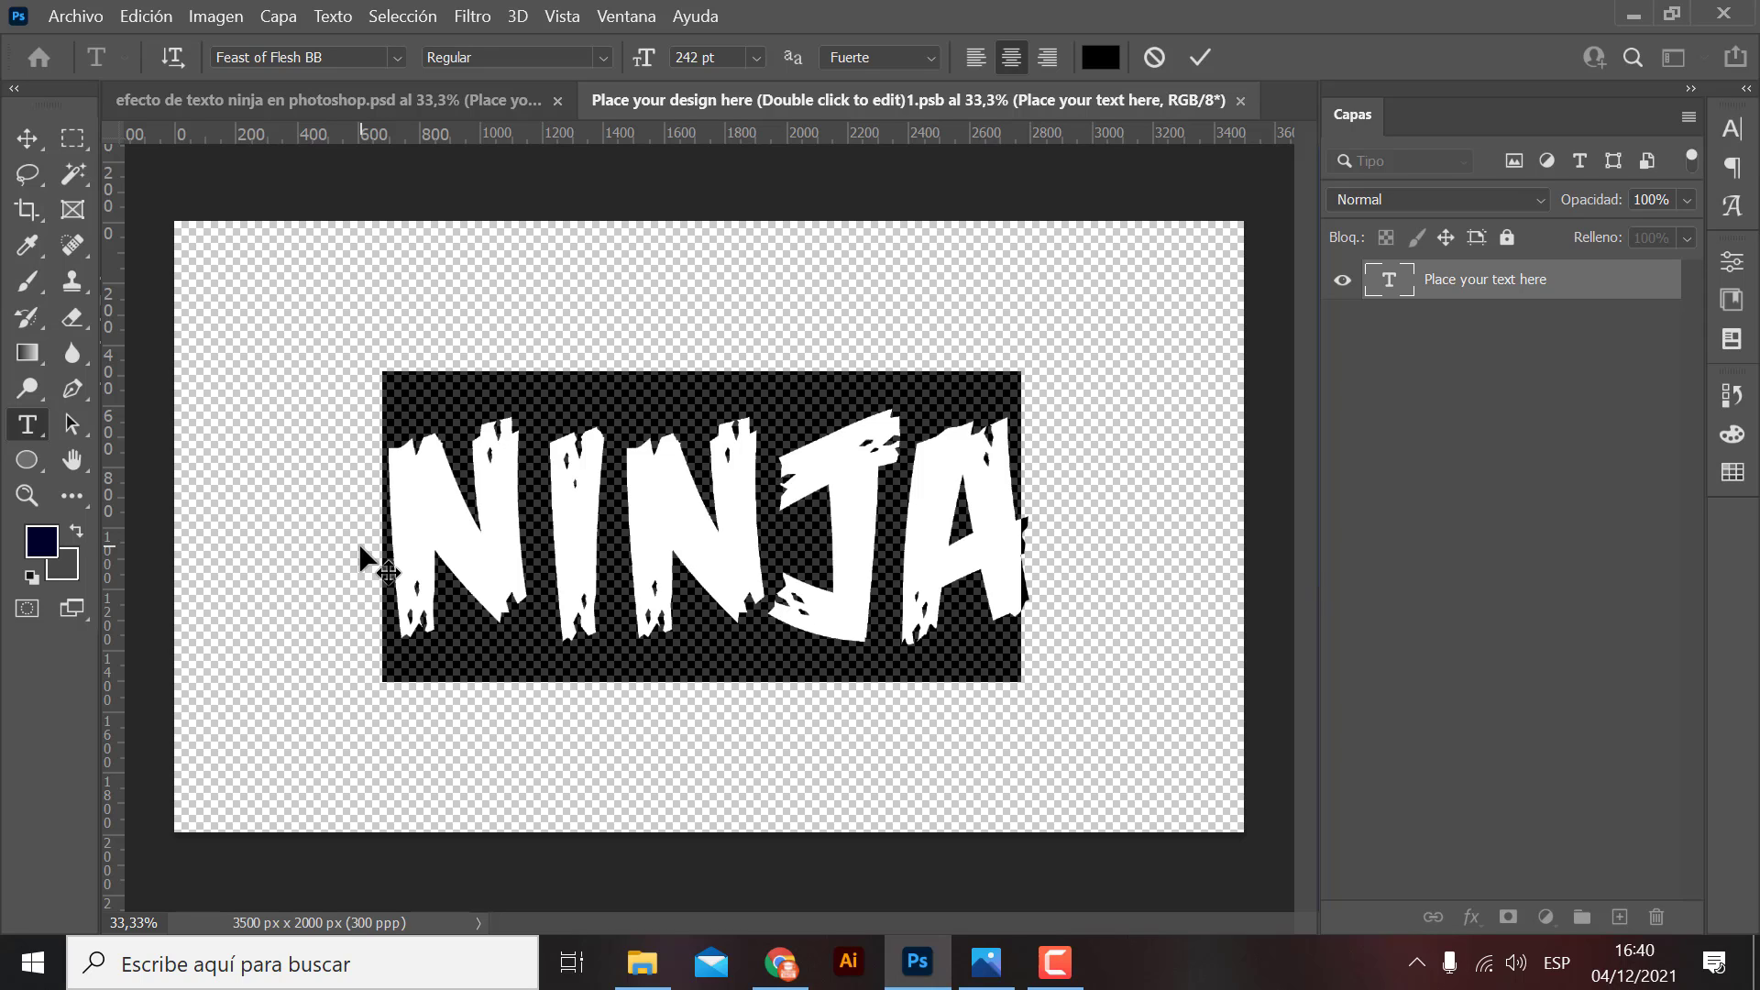
text(EFE)
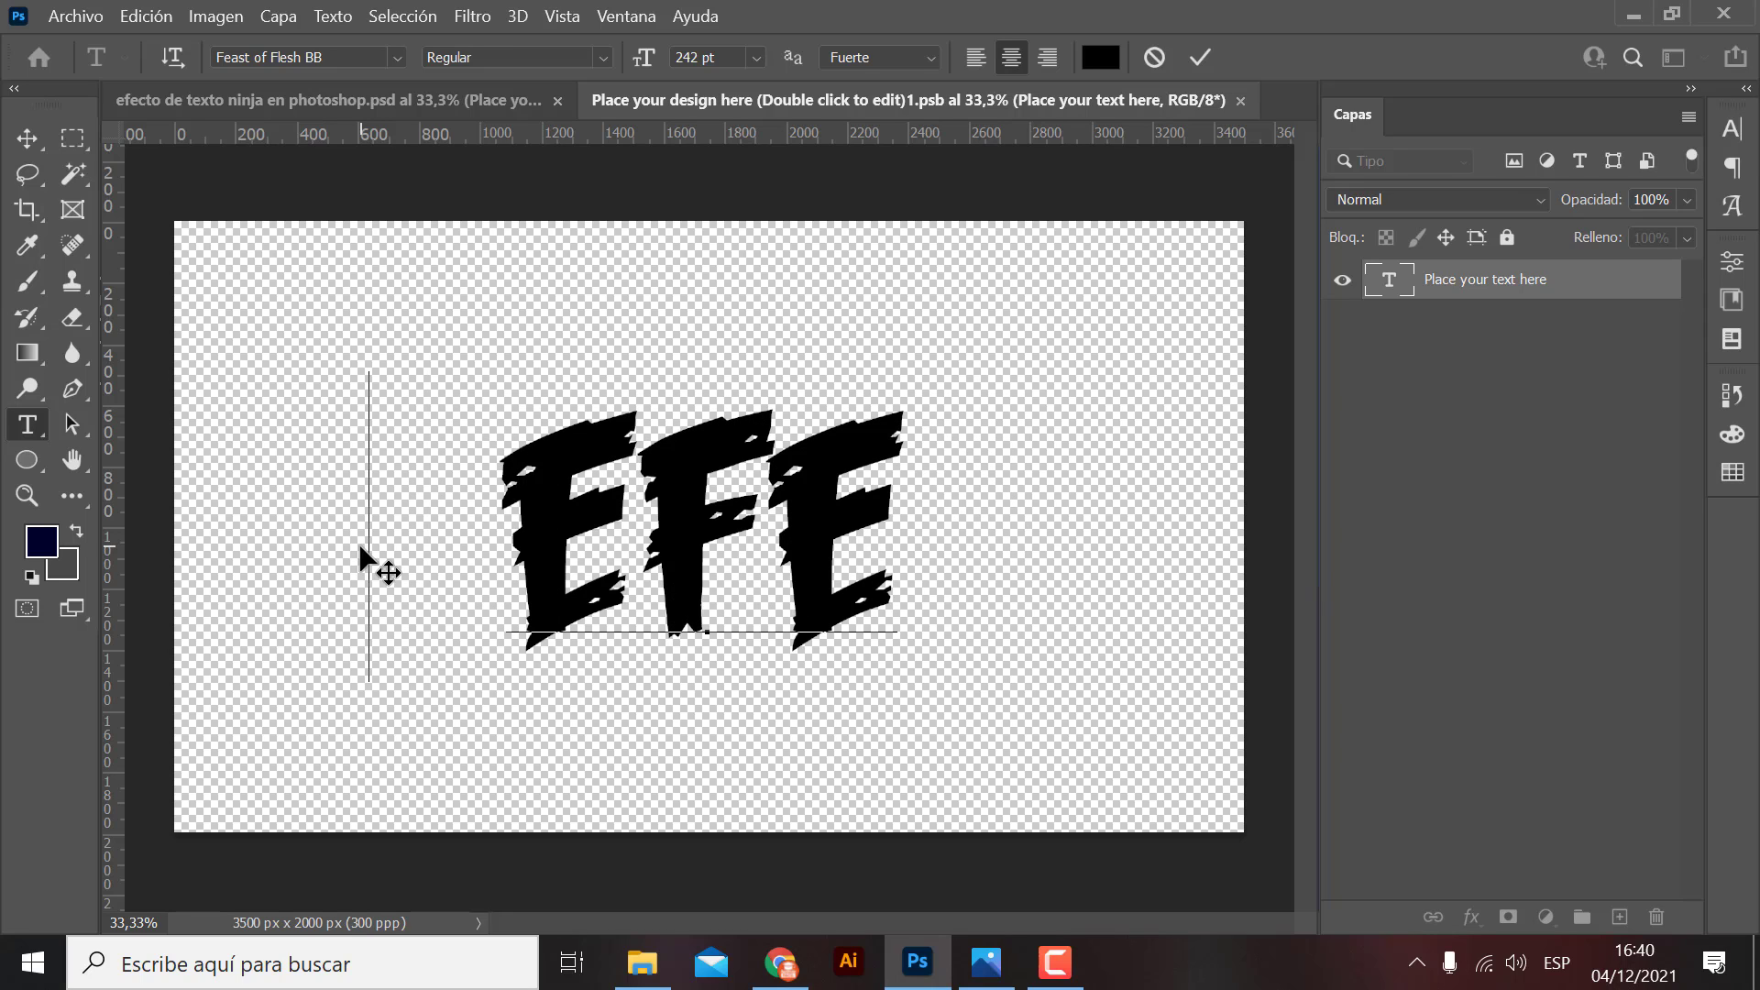
text(CTO)
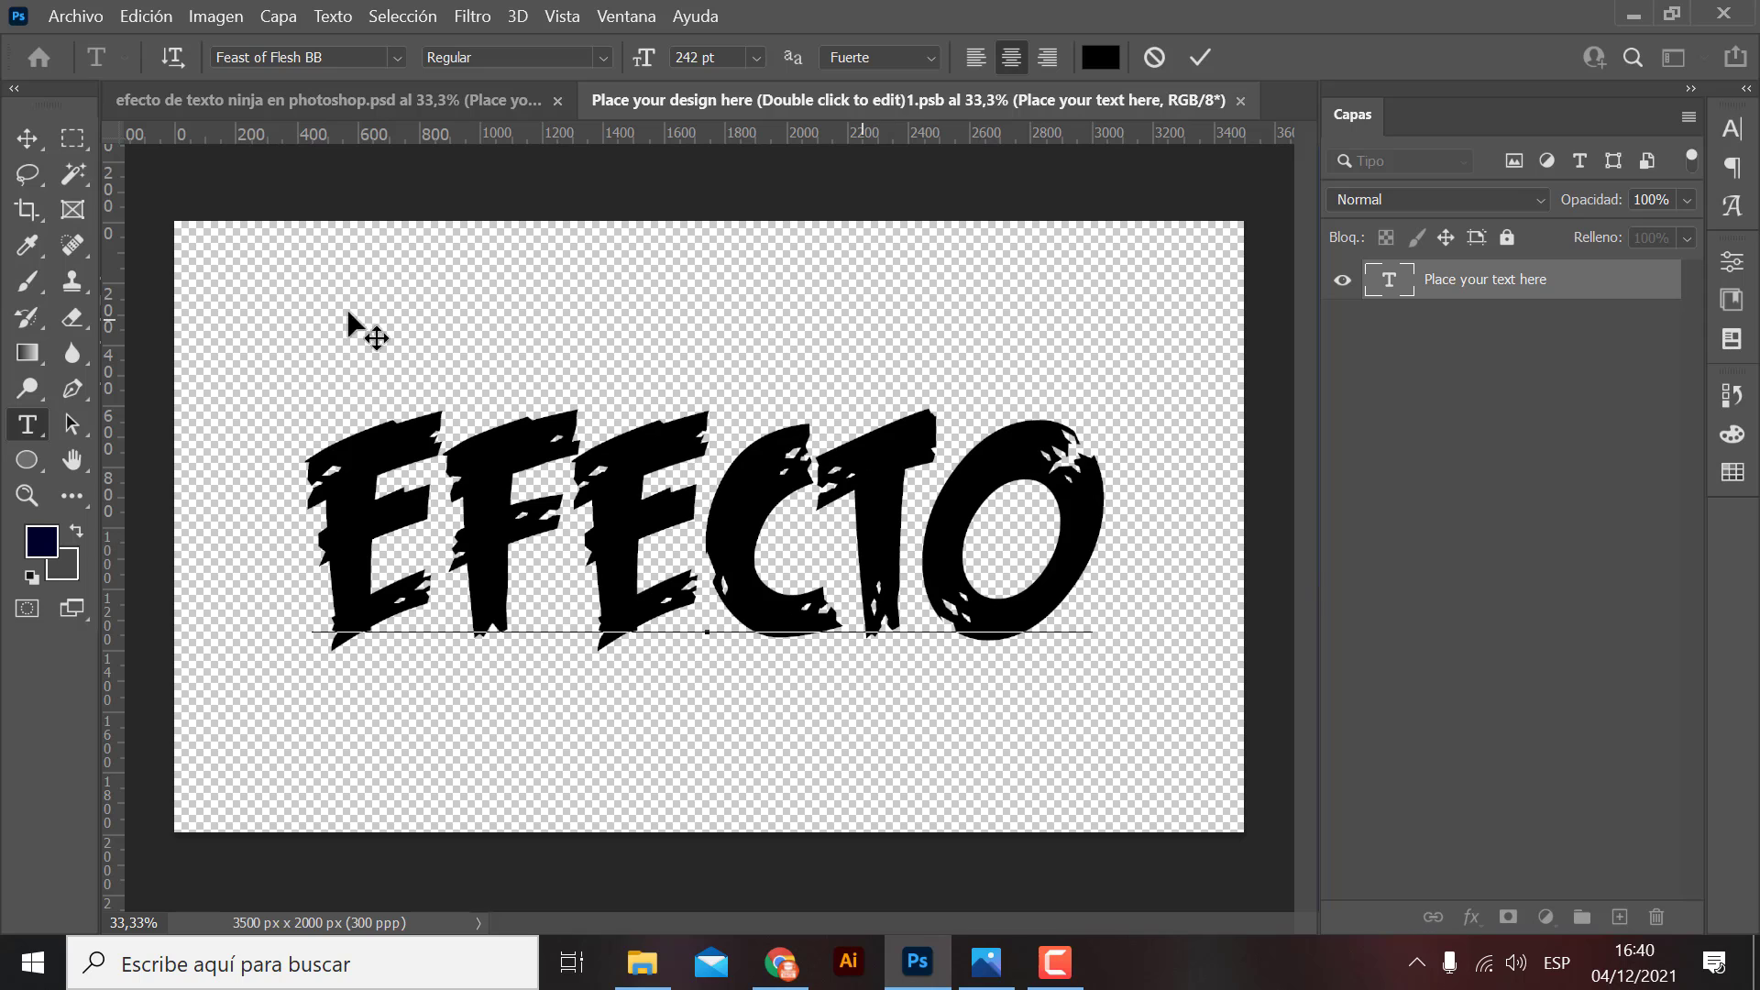
click(27, 138)
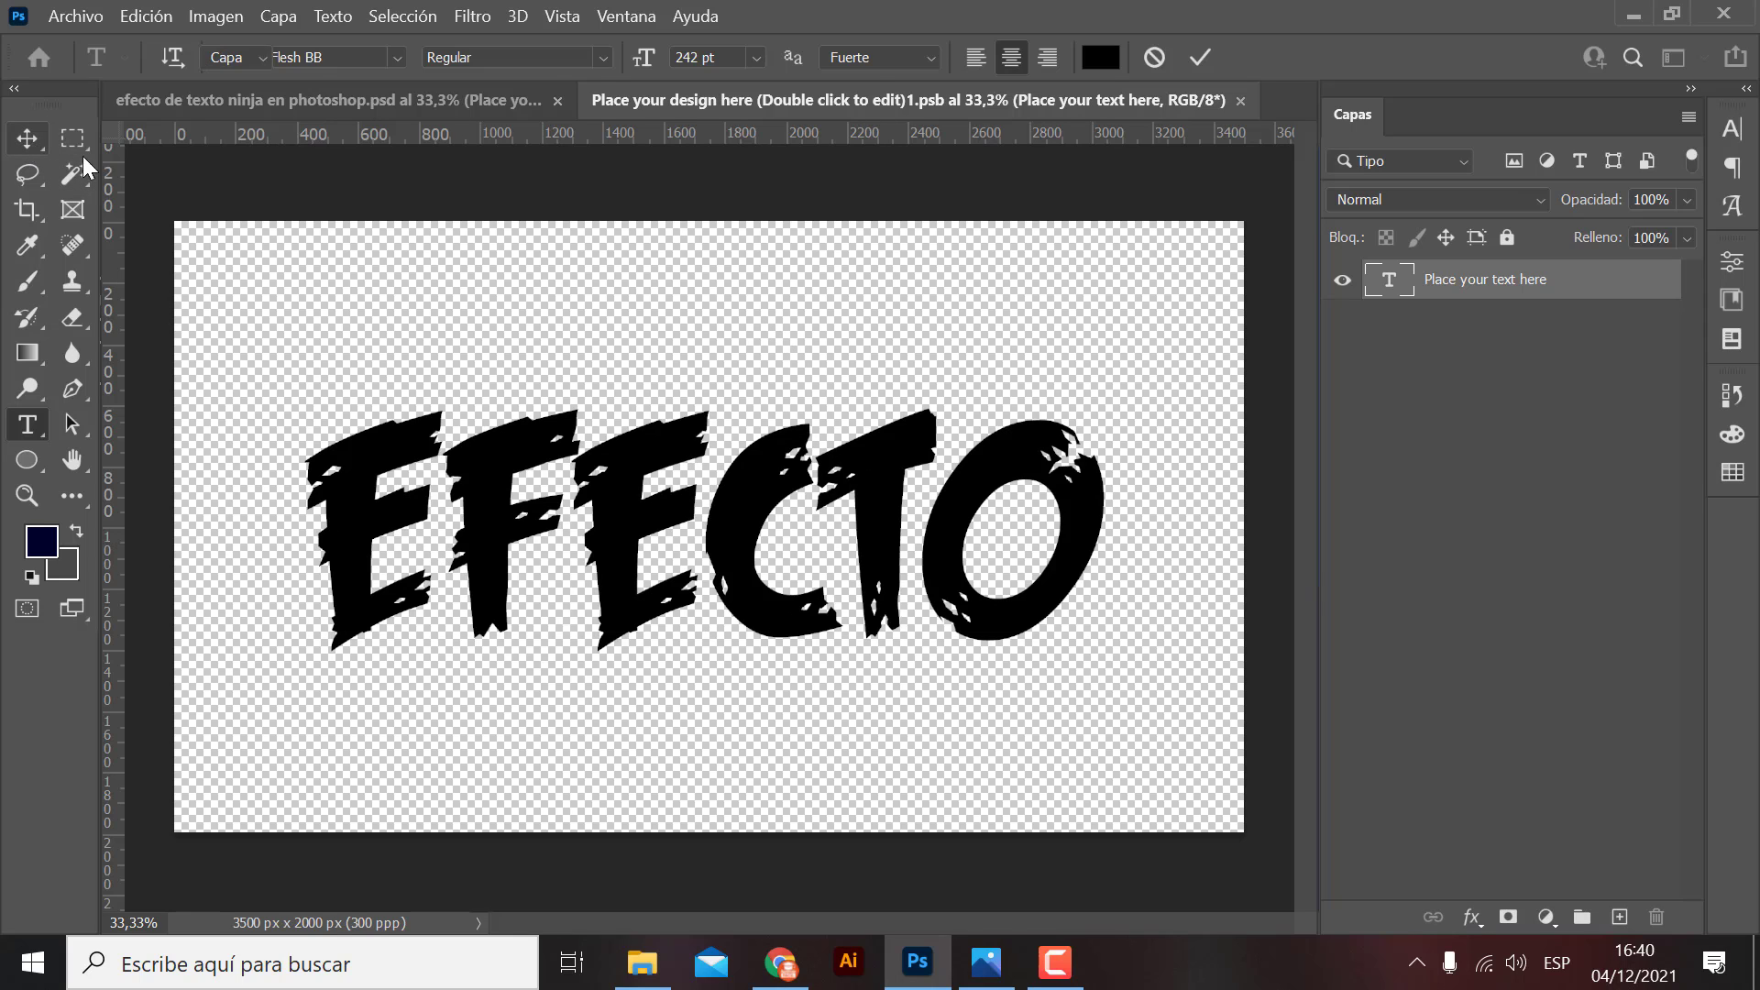
click(218, 96)
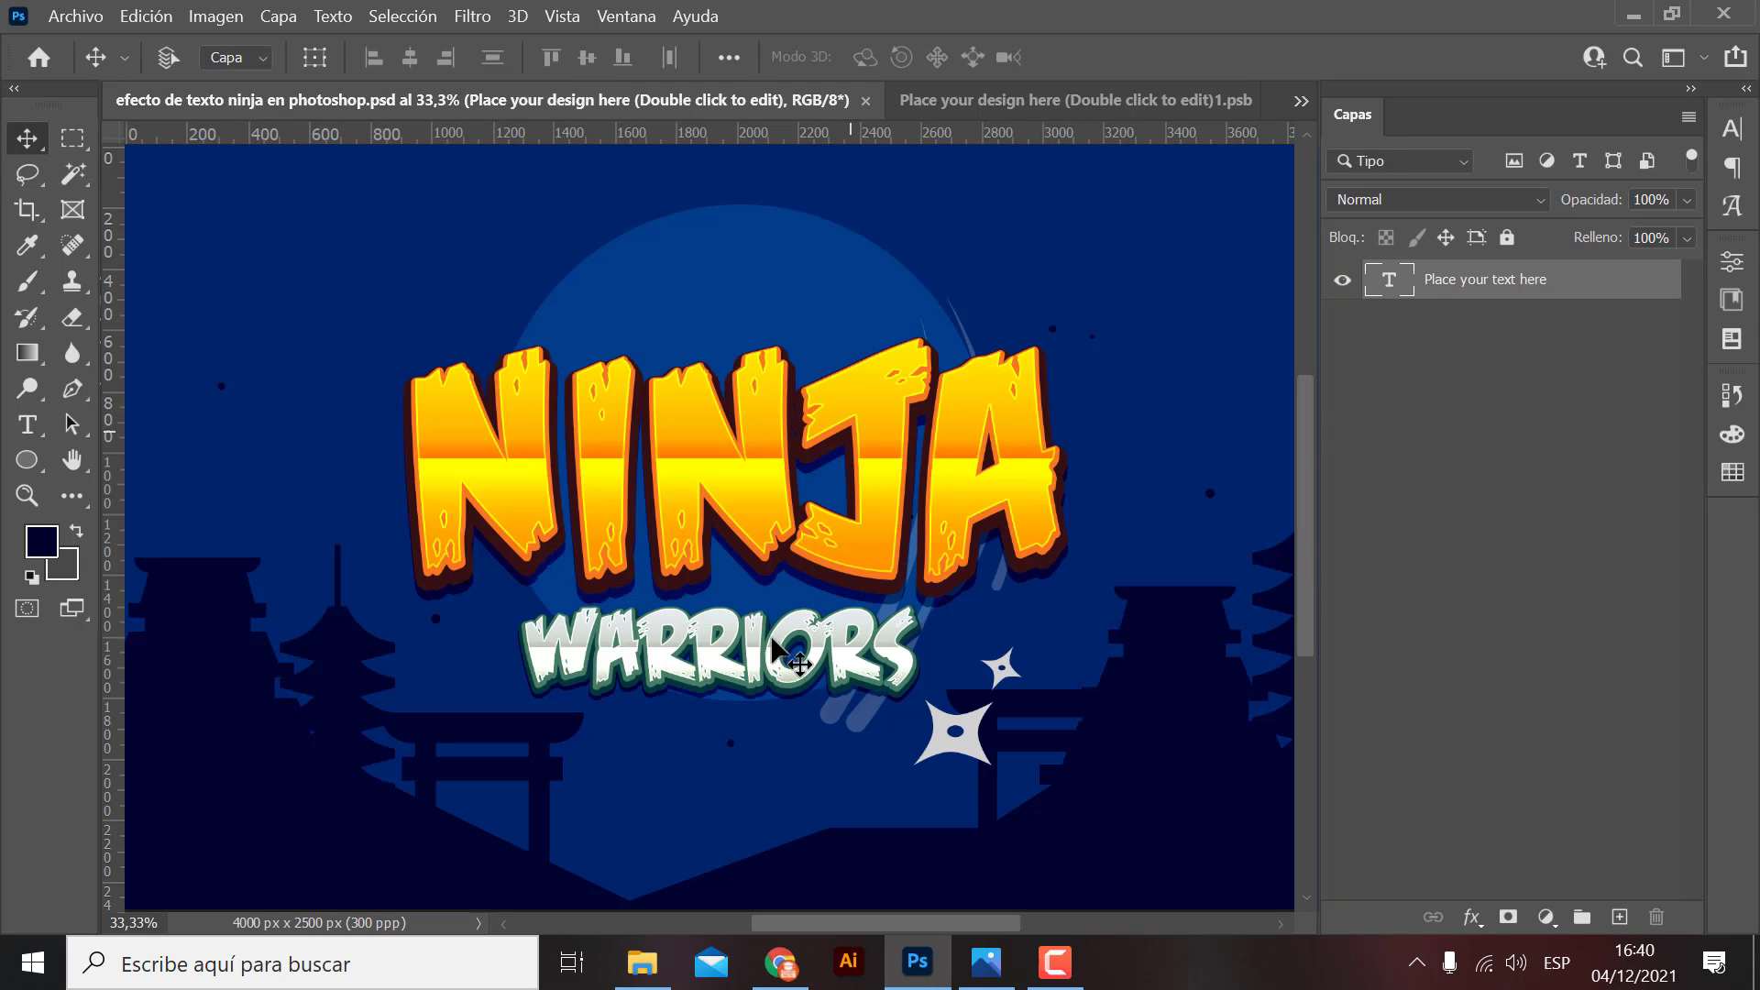
click(1033, 102)
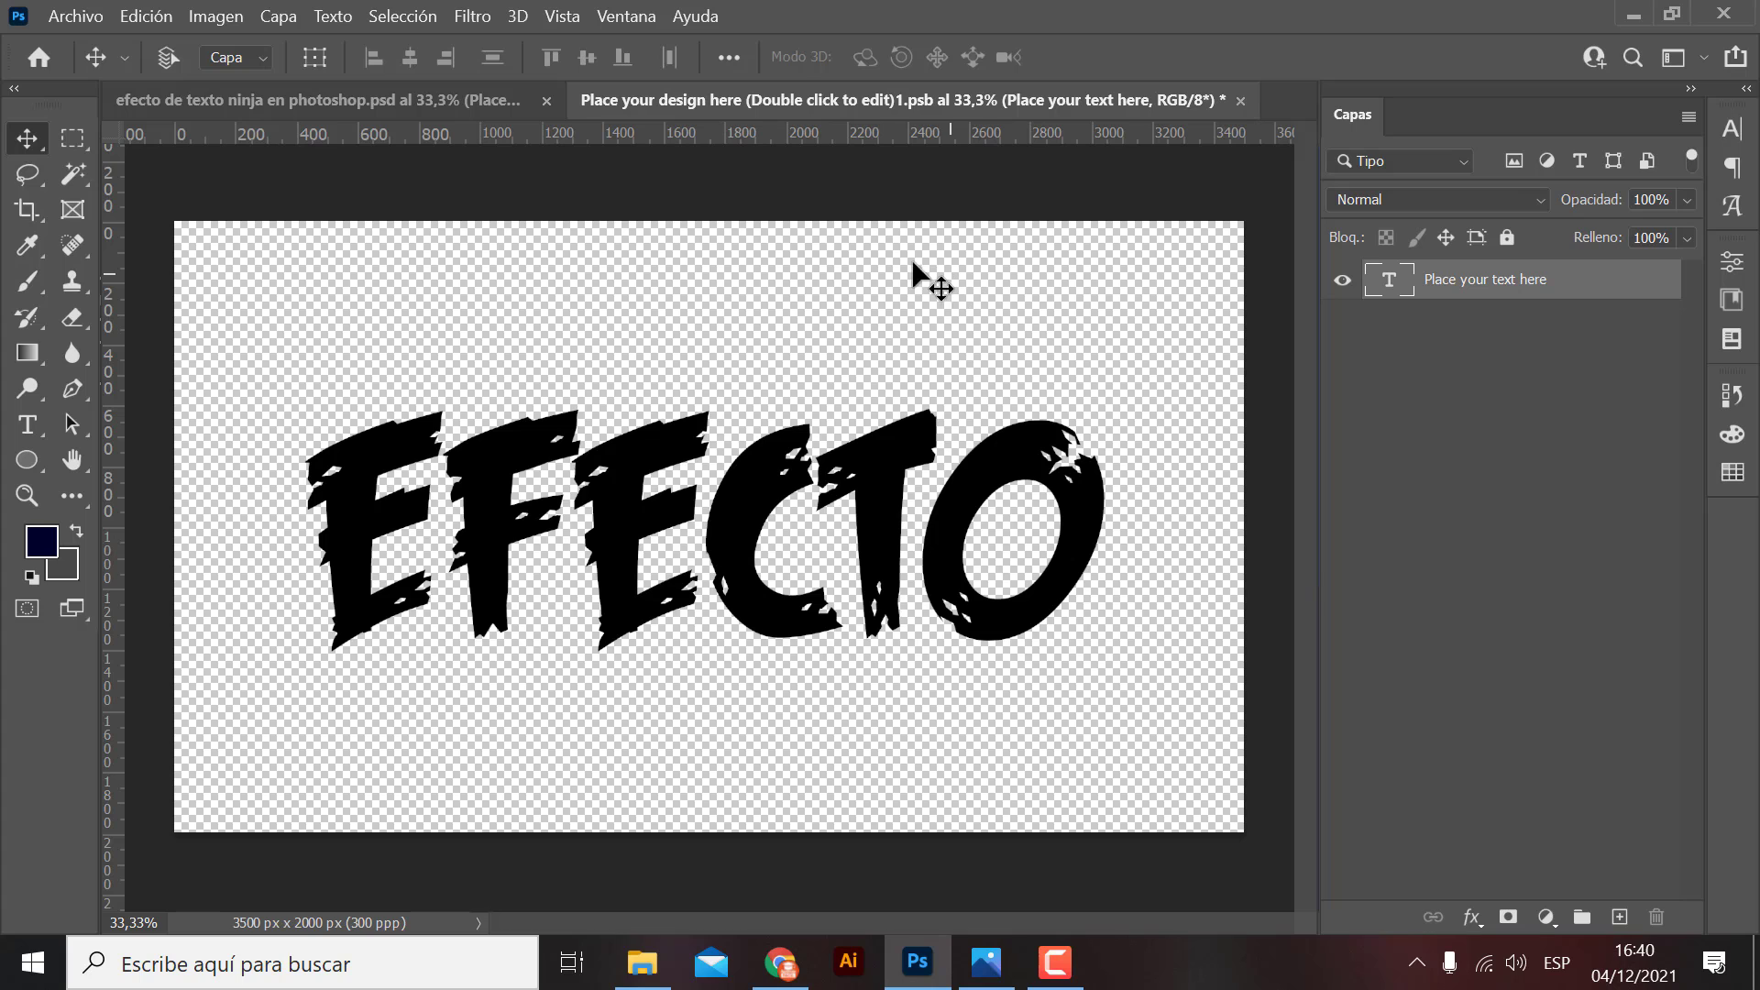
click(79, 16)
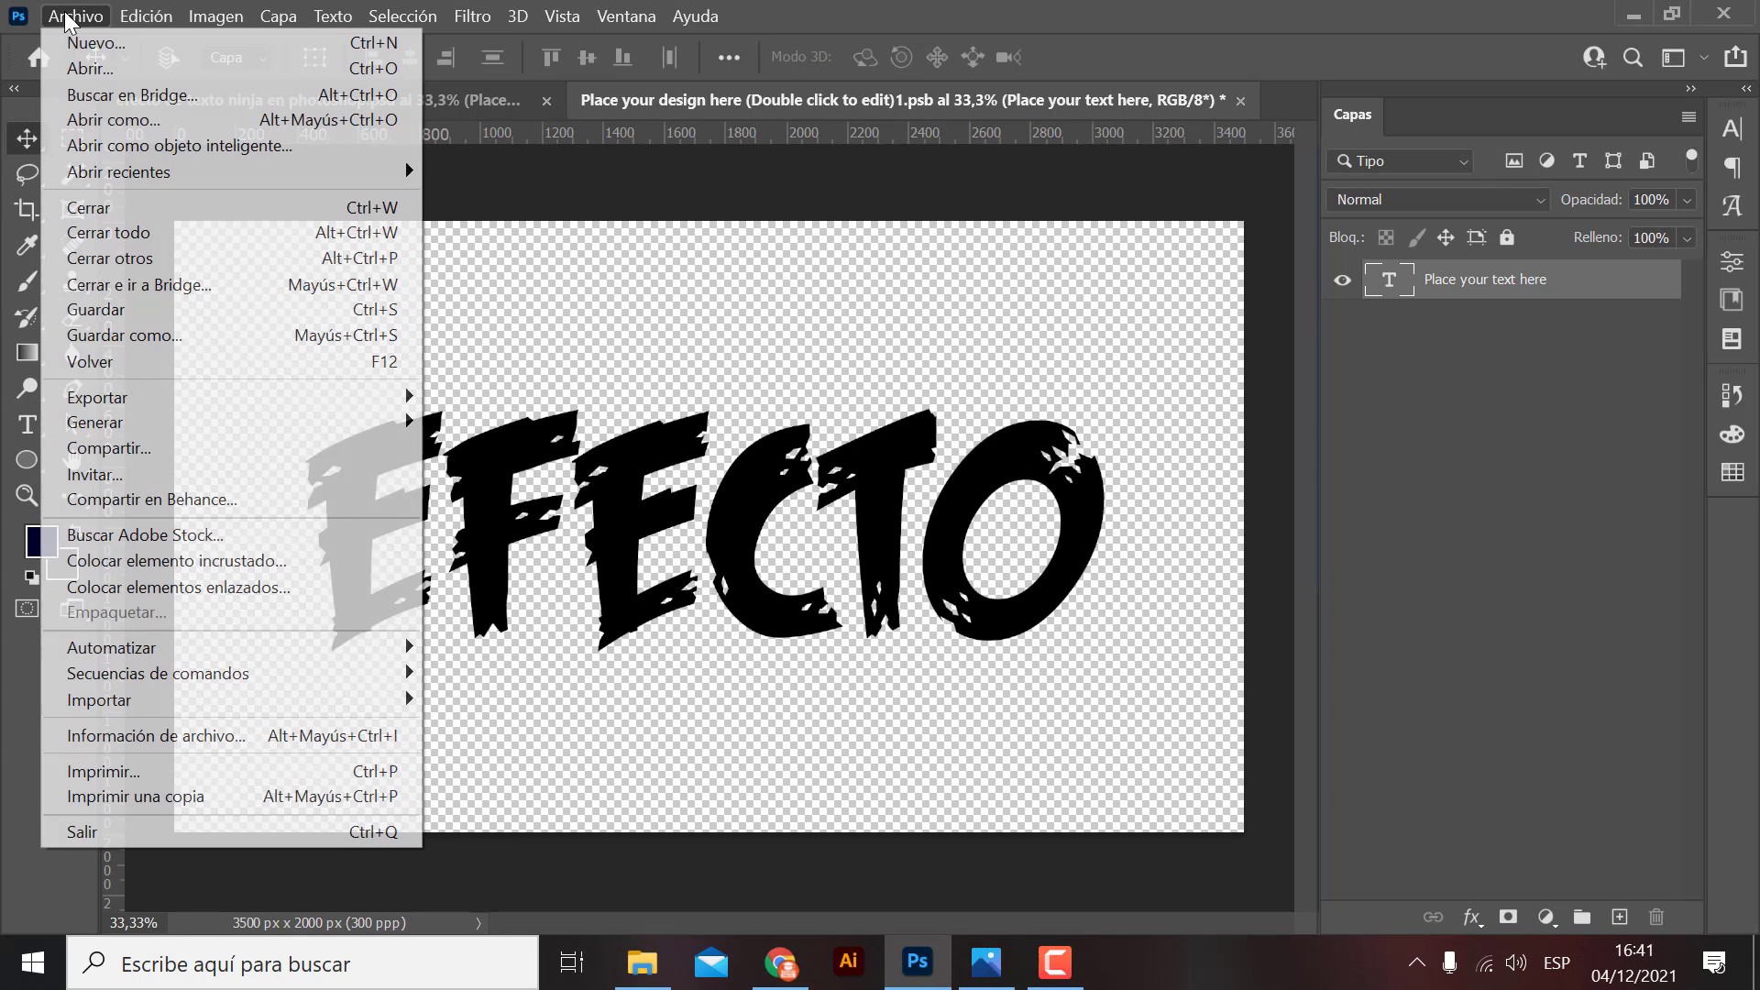
click(85, 312)
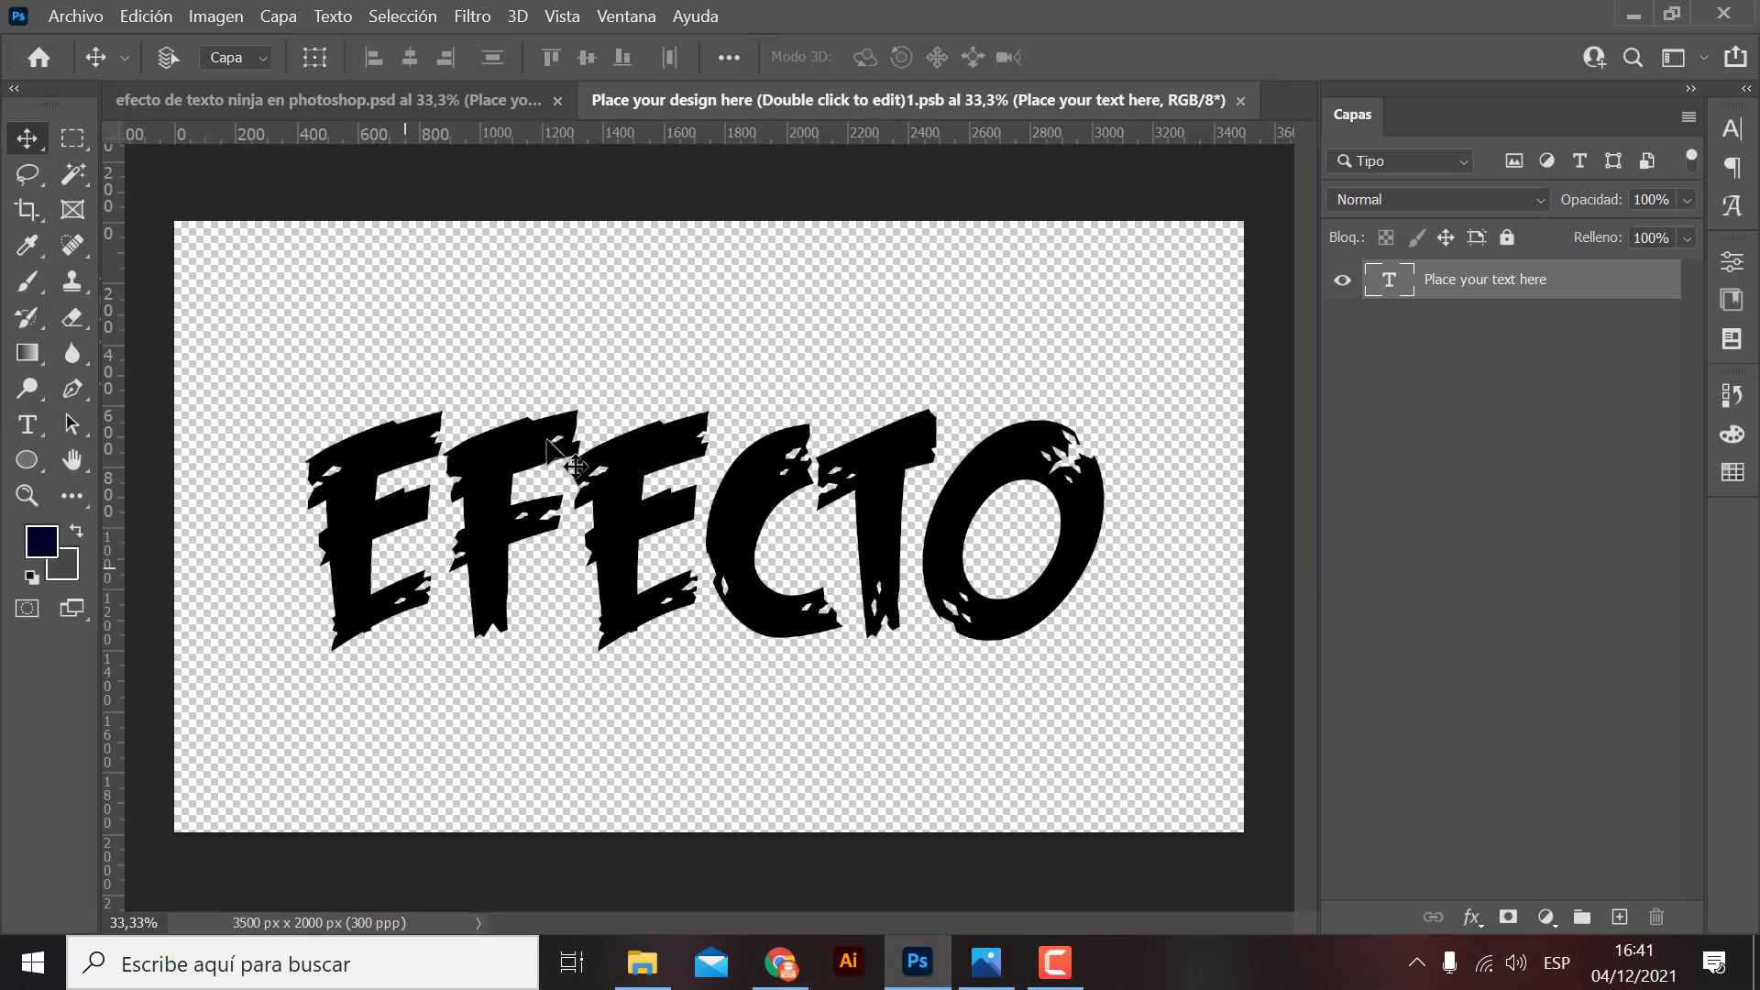
Return to the main design and open the second 'Place your design' smart object holding WARRIORS.
click(265, 101)
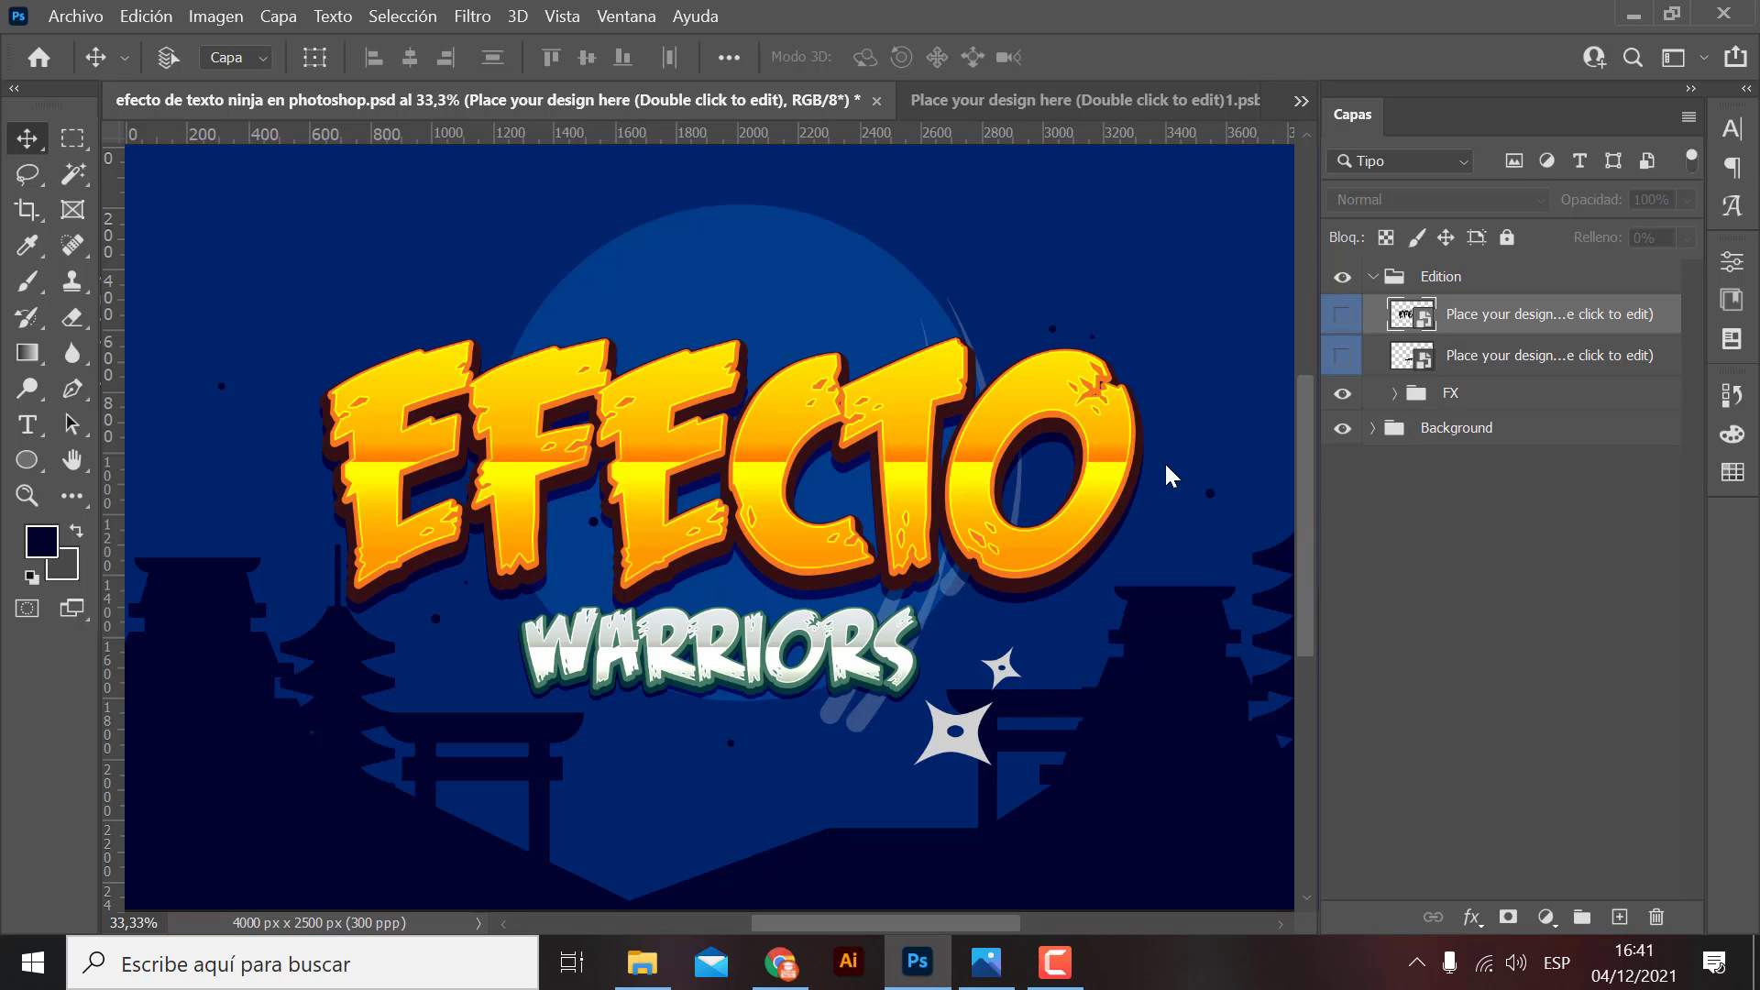
click(1503, 362)
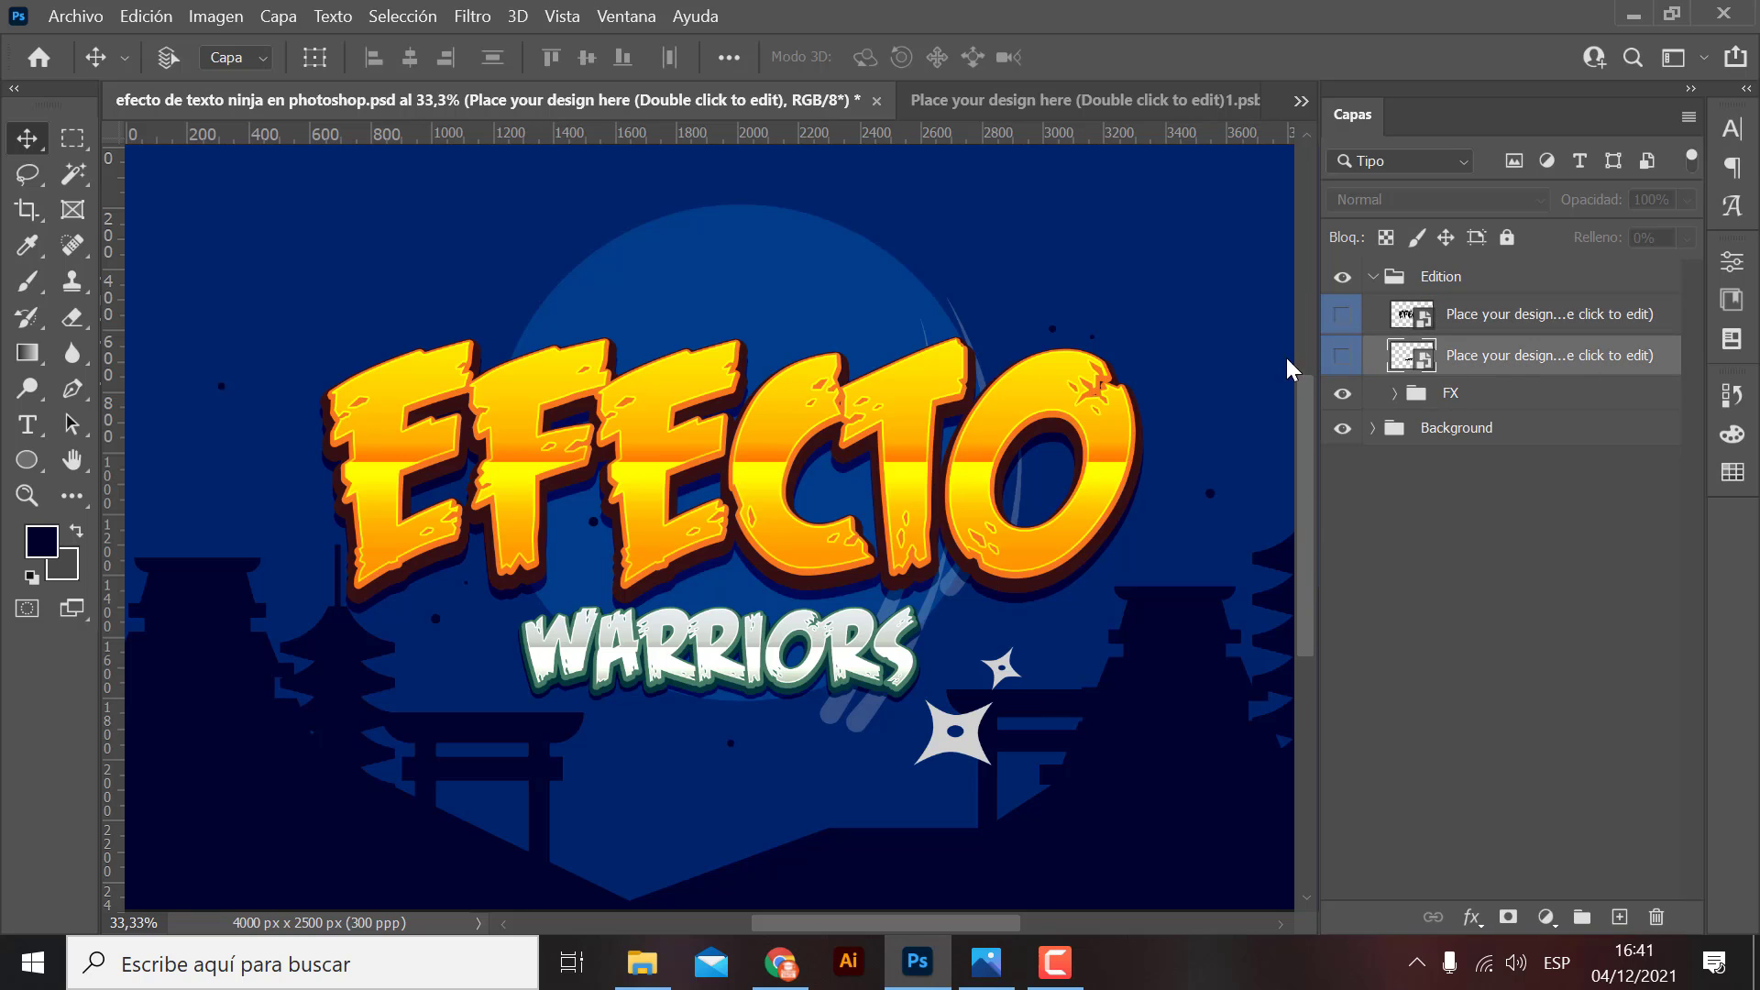
double_click(1423, 357)
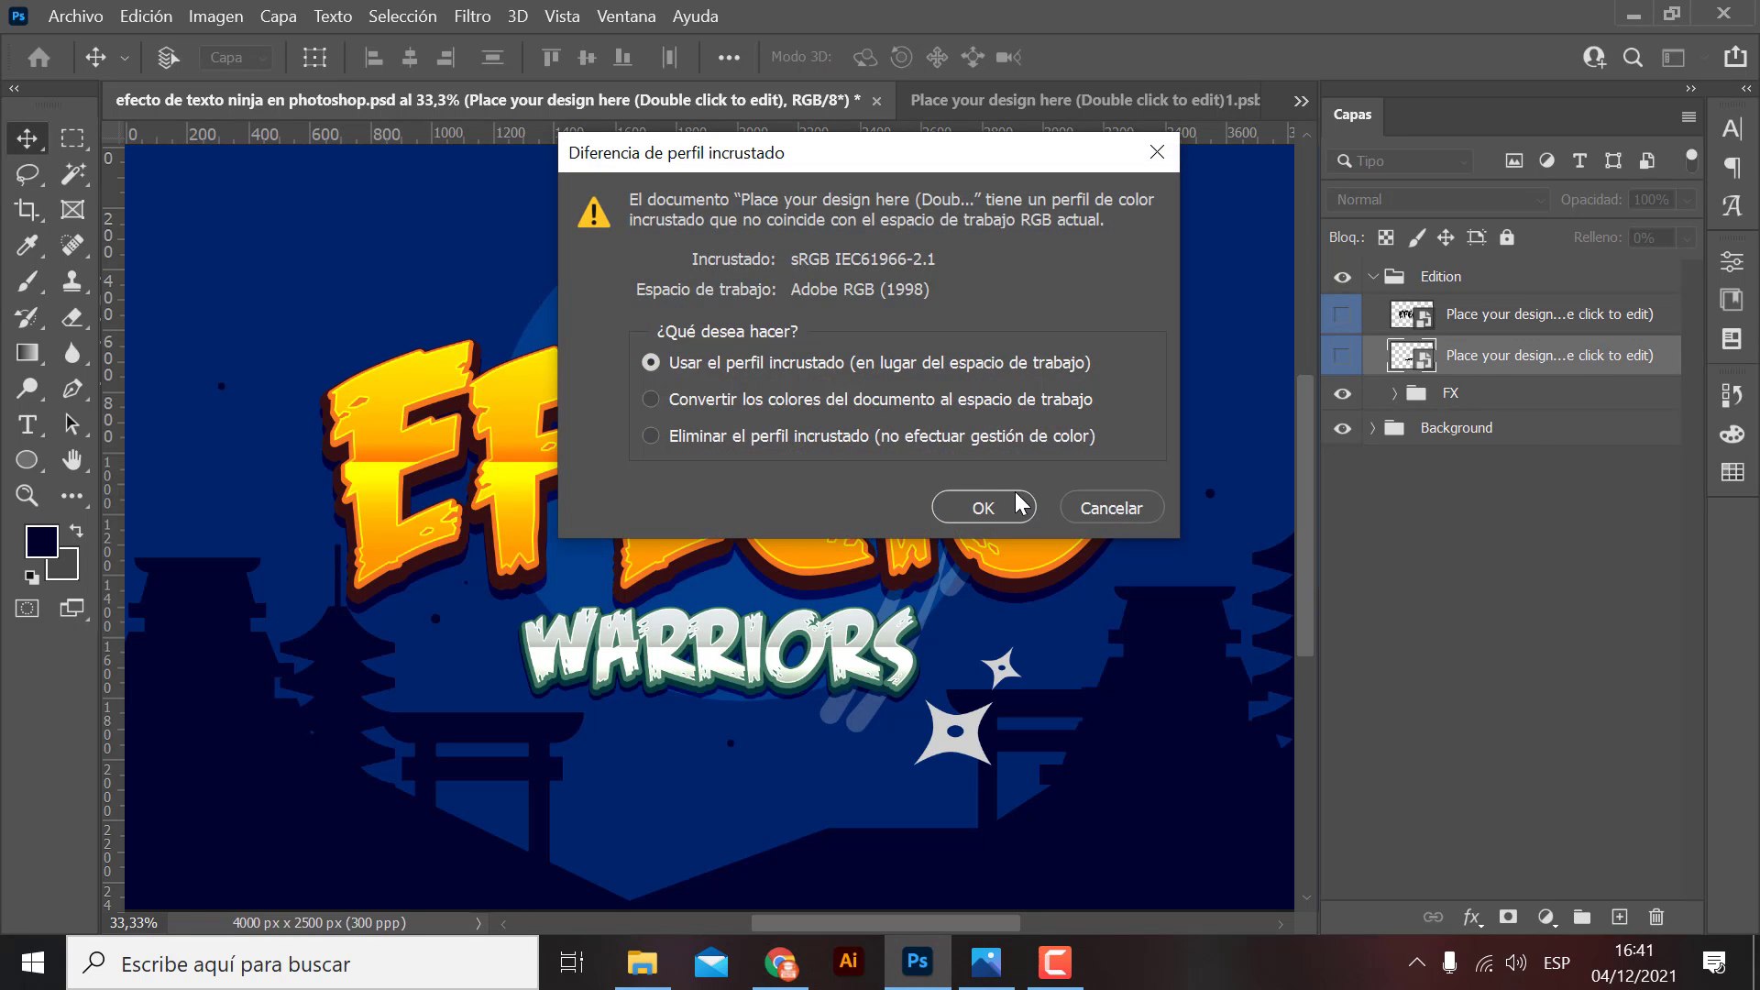
click(997, 505)
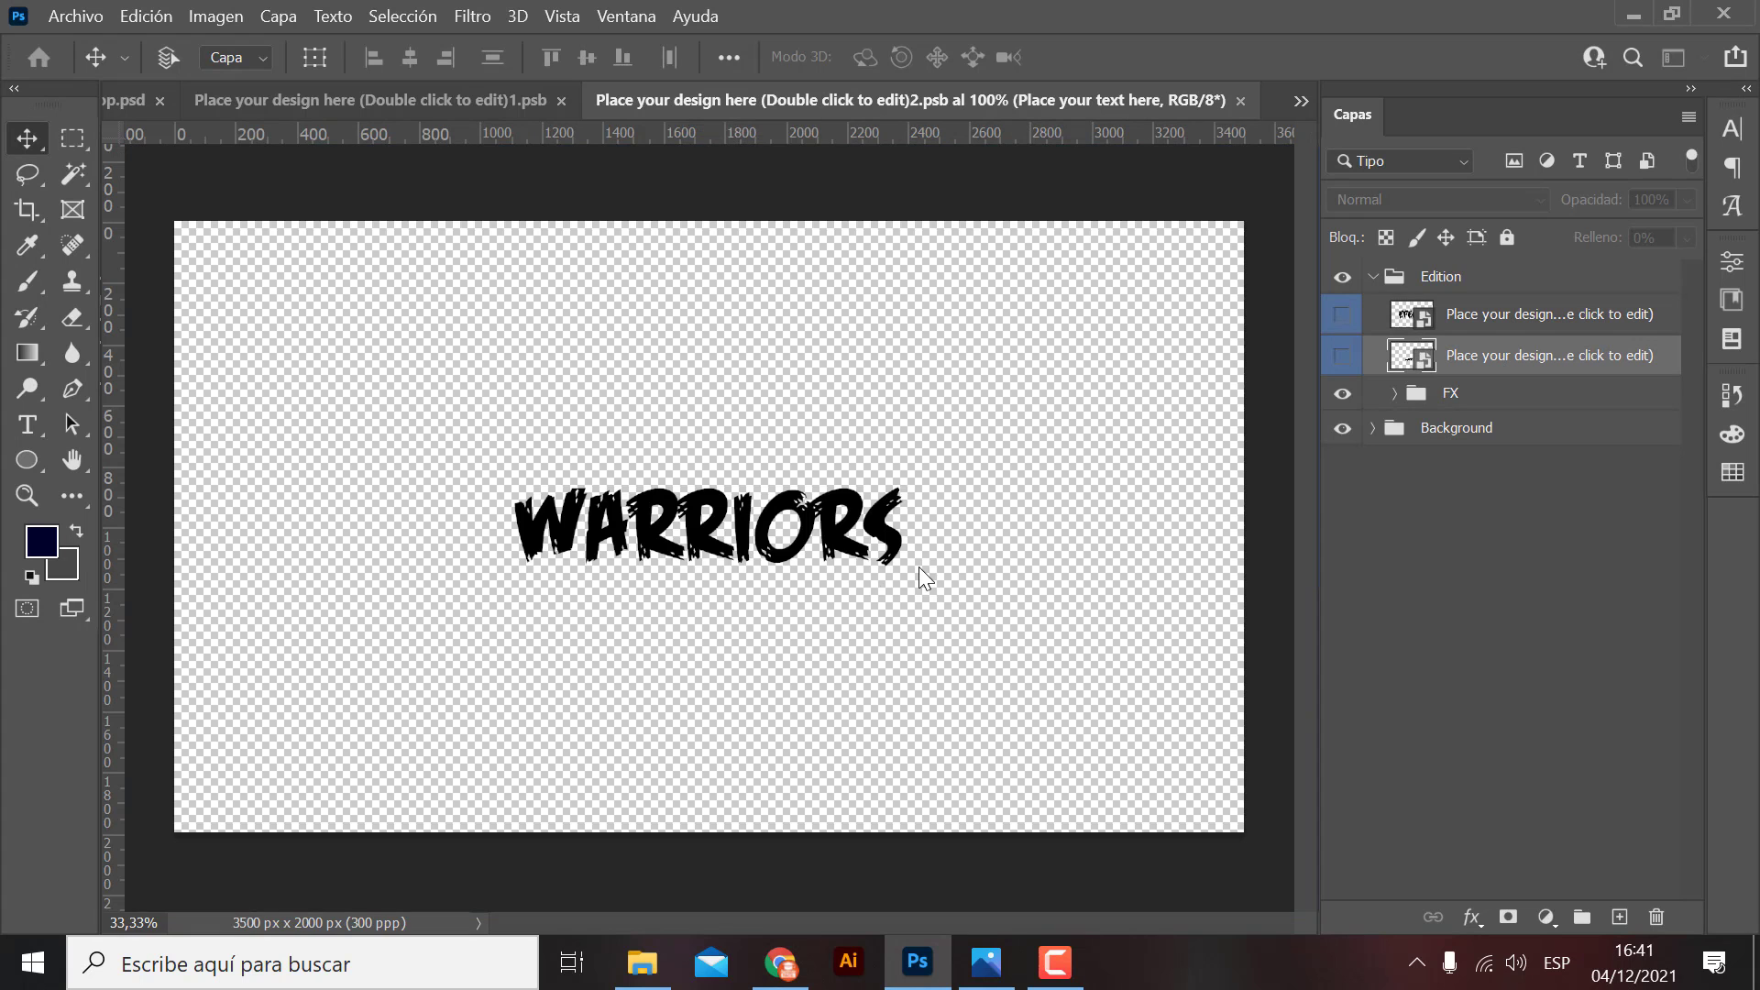
Change WARRIORS to NUEVO, save with Ctrl+S, and close back to the main design.
double_click(876, 534)
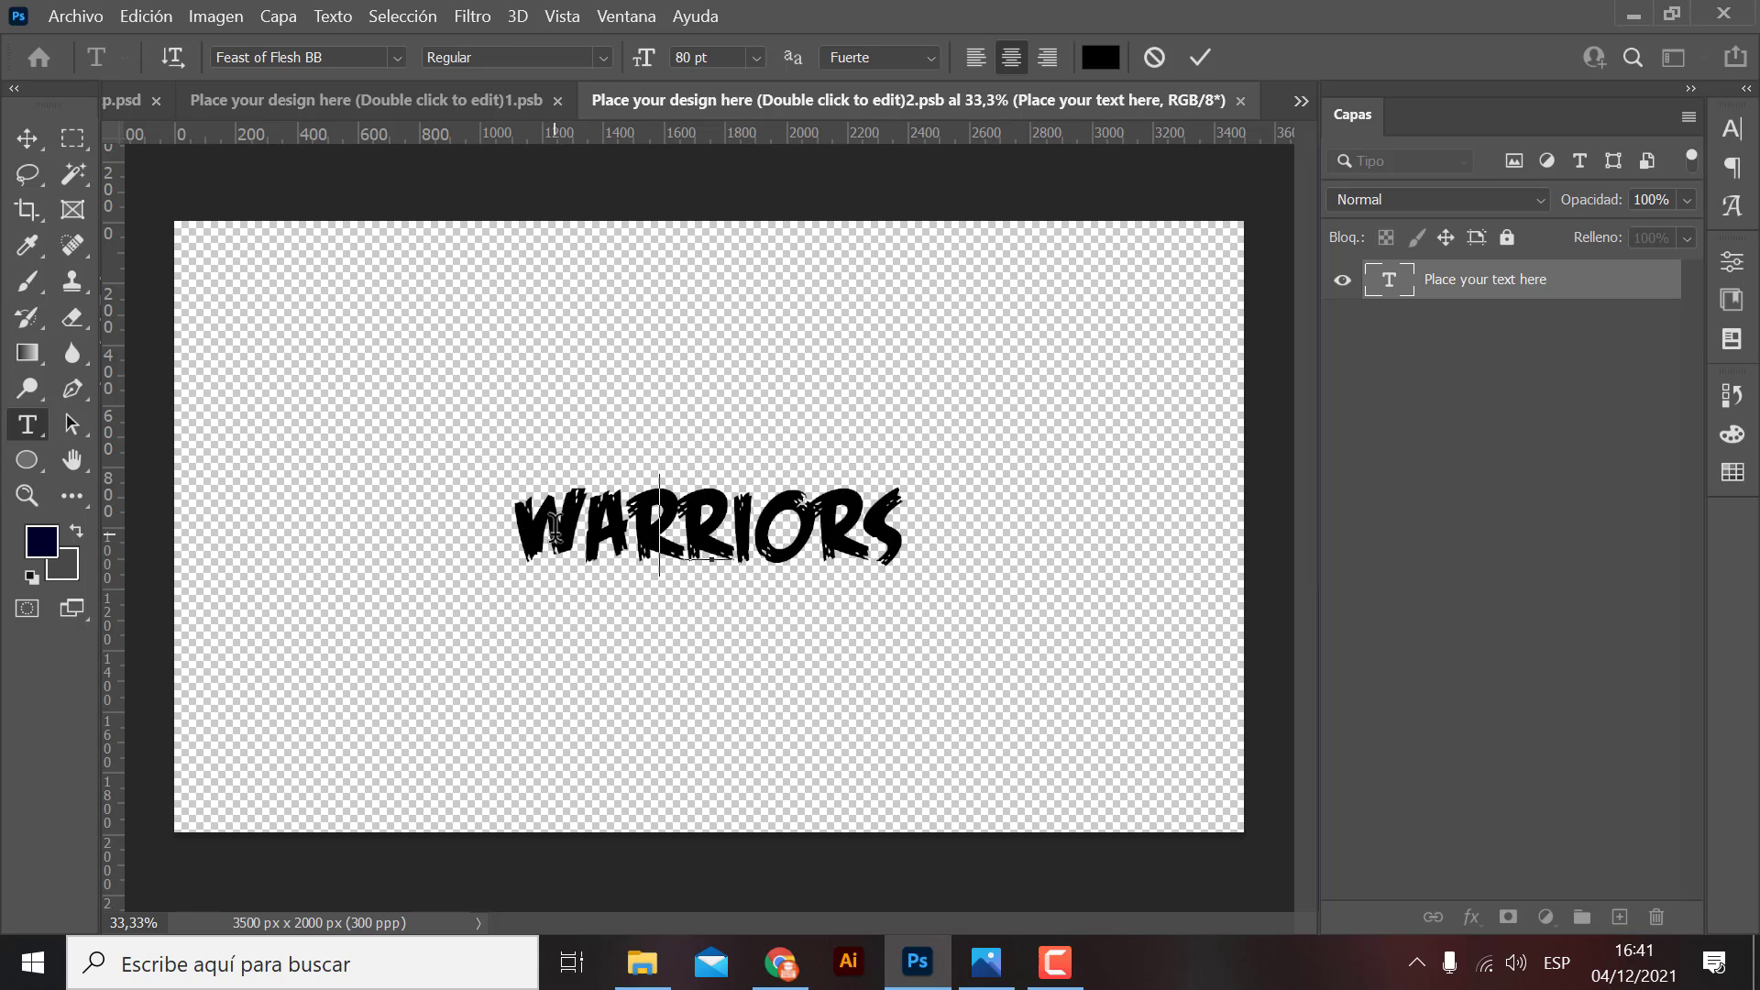
text(NUE)
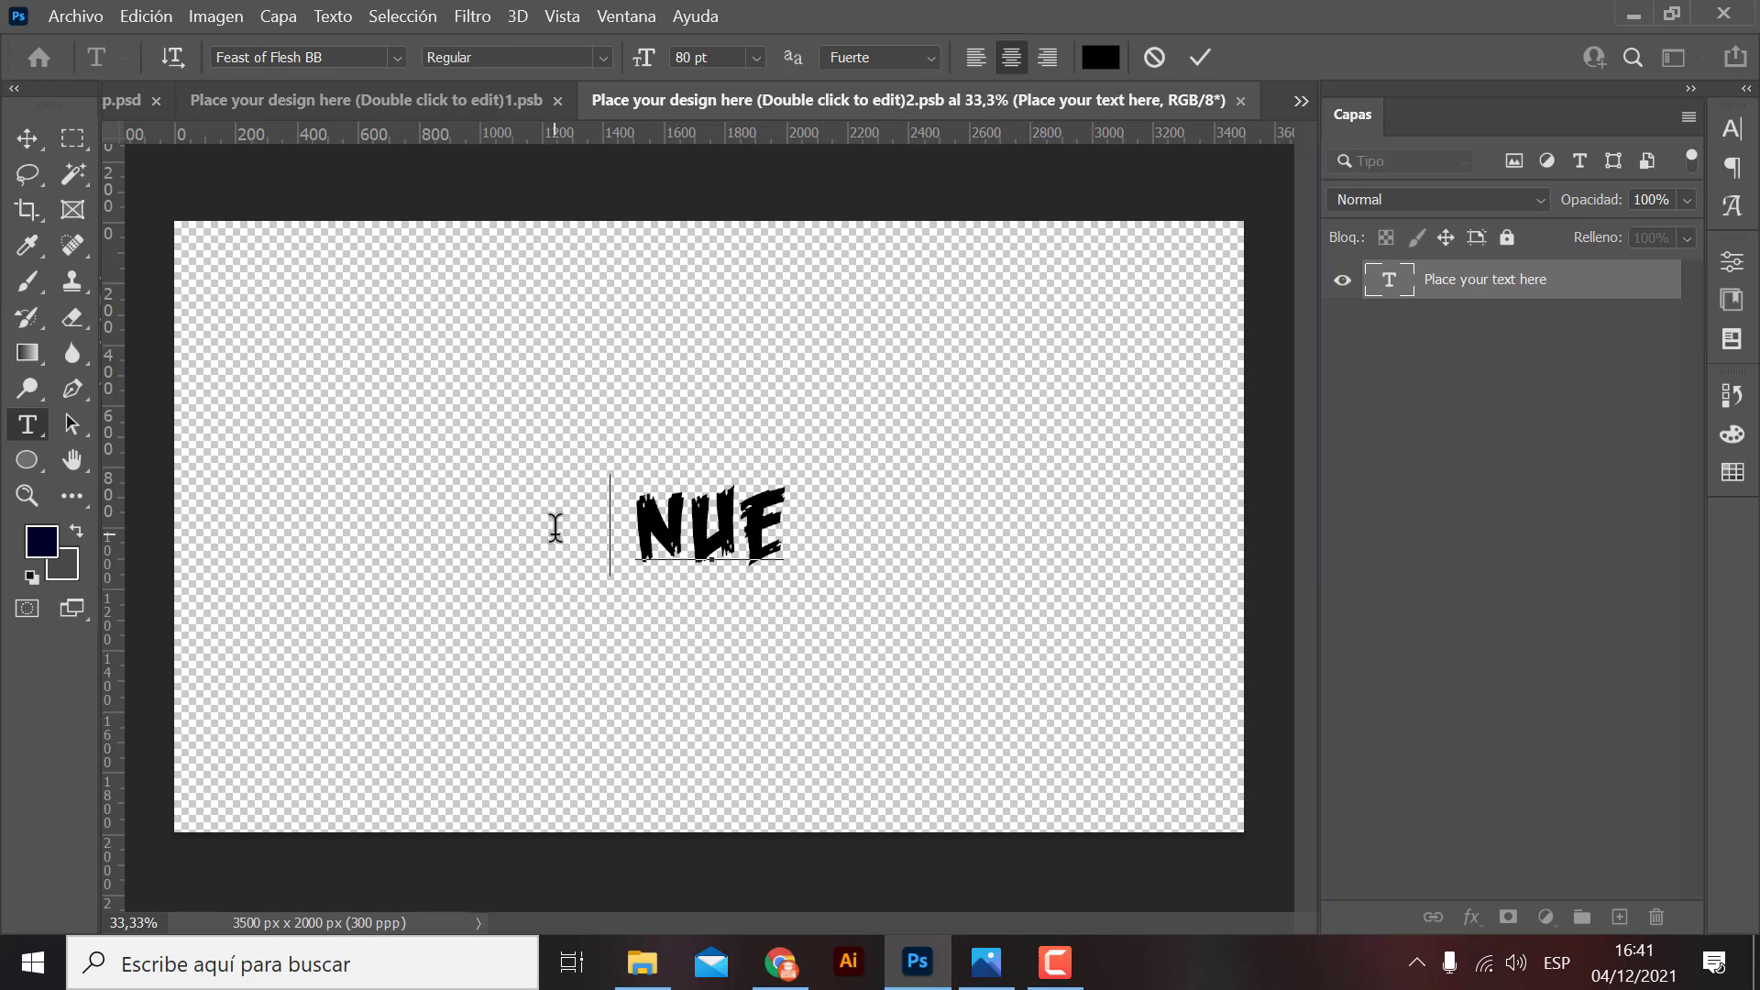
text(VO)
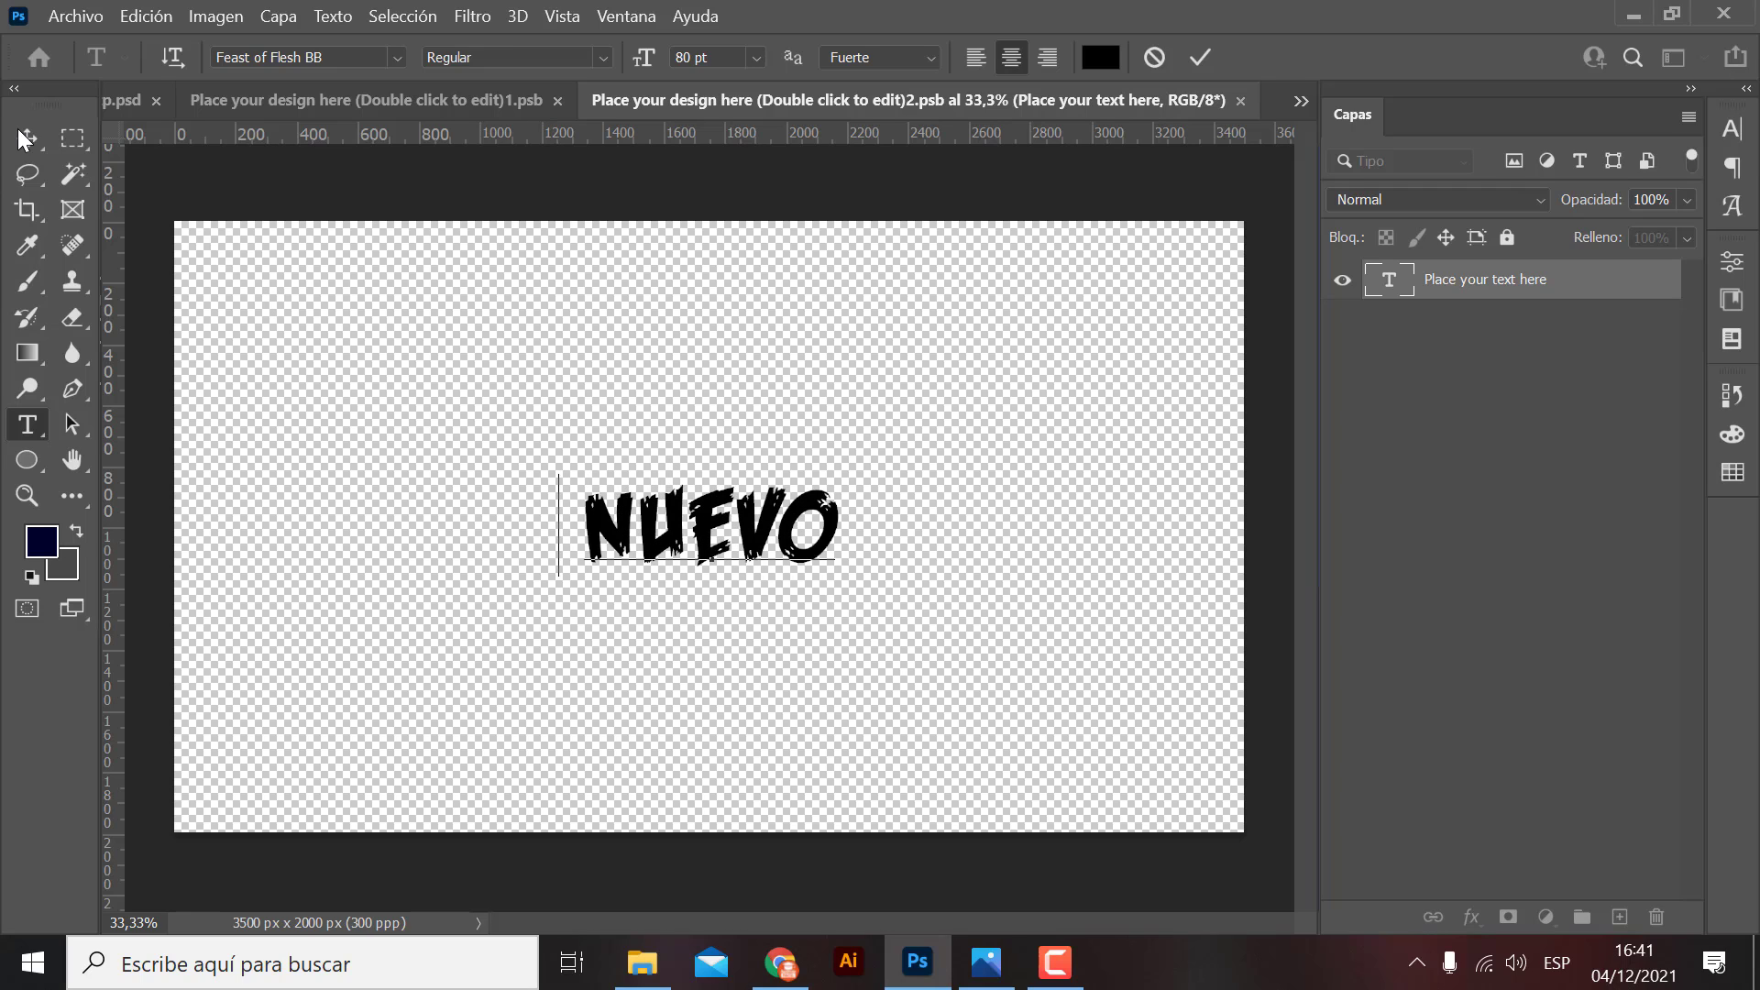
click(27, 138)
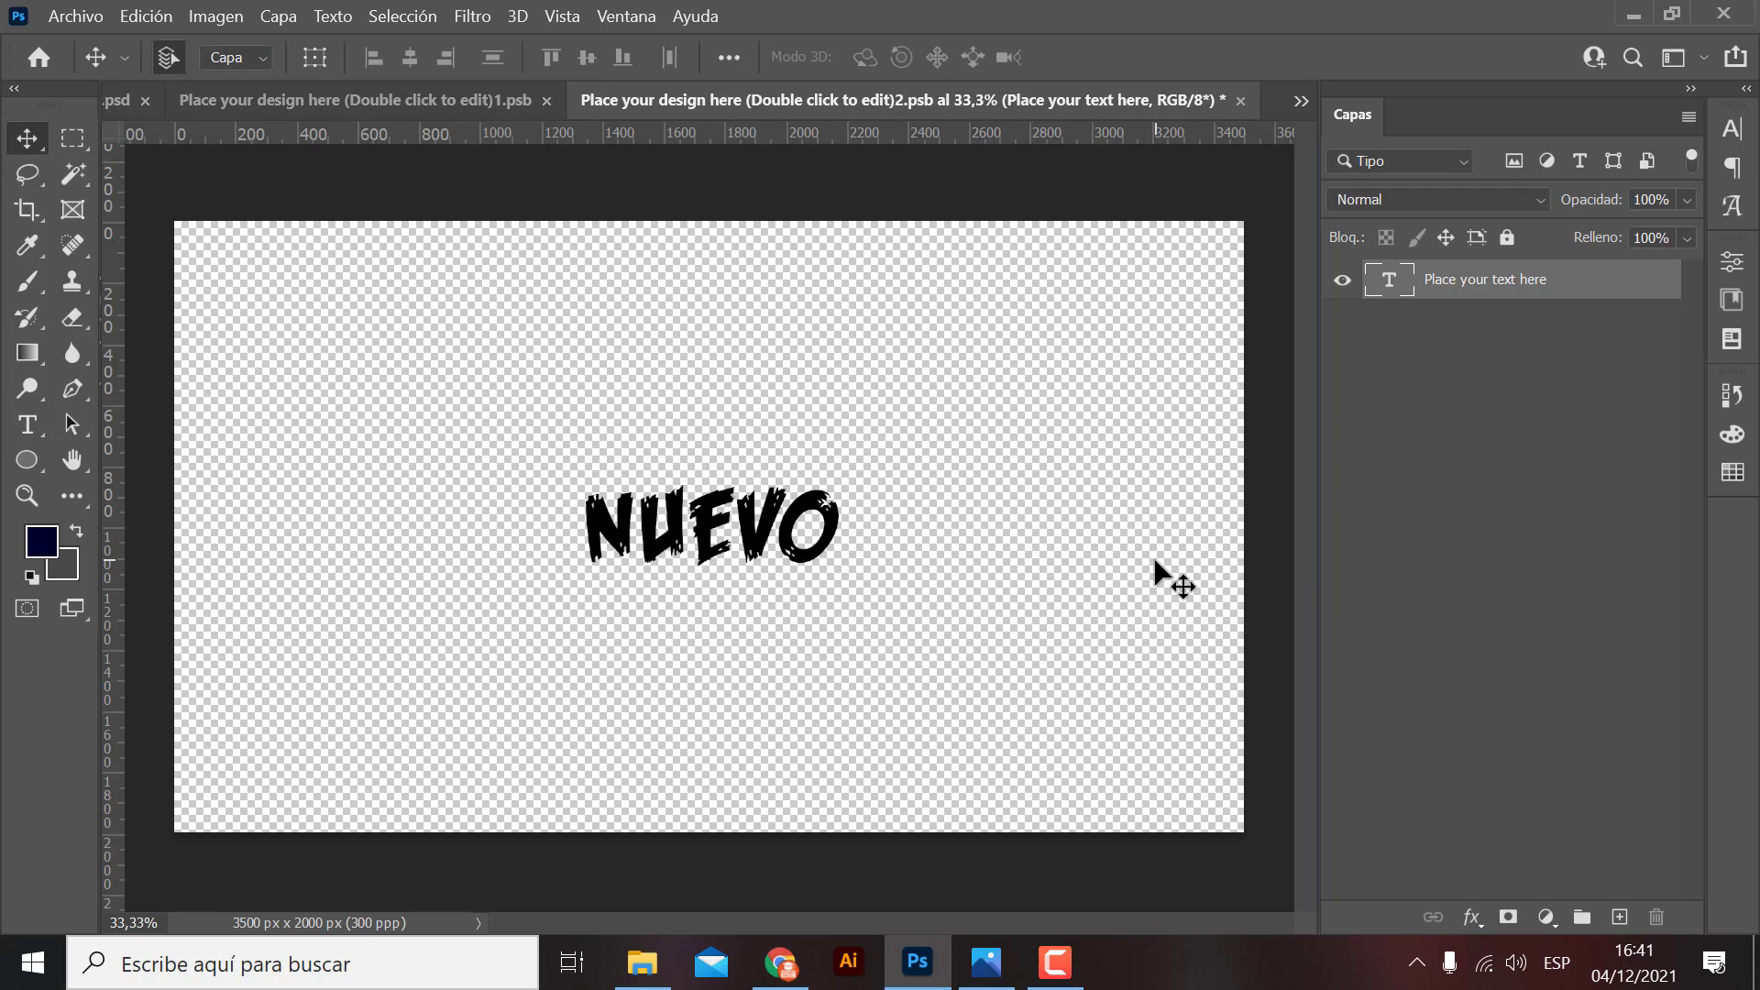
key(ctrl+s)
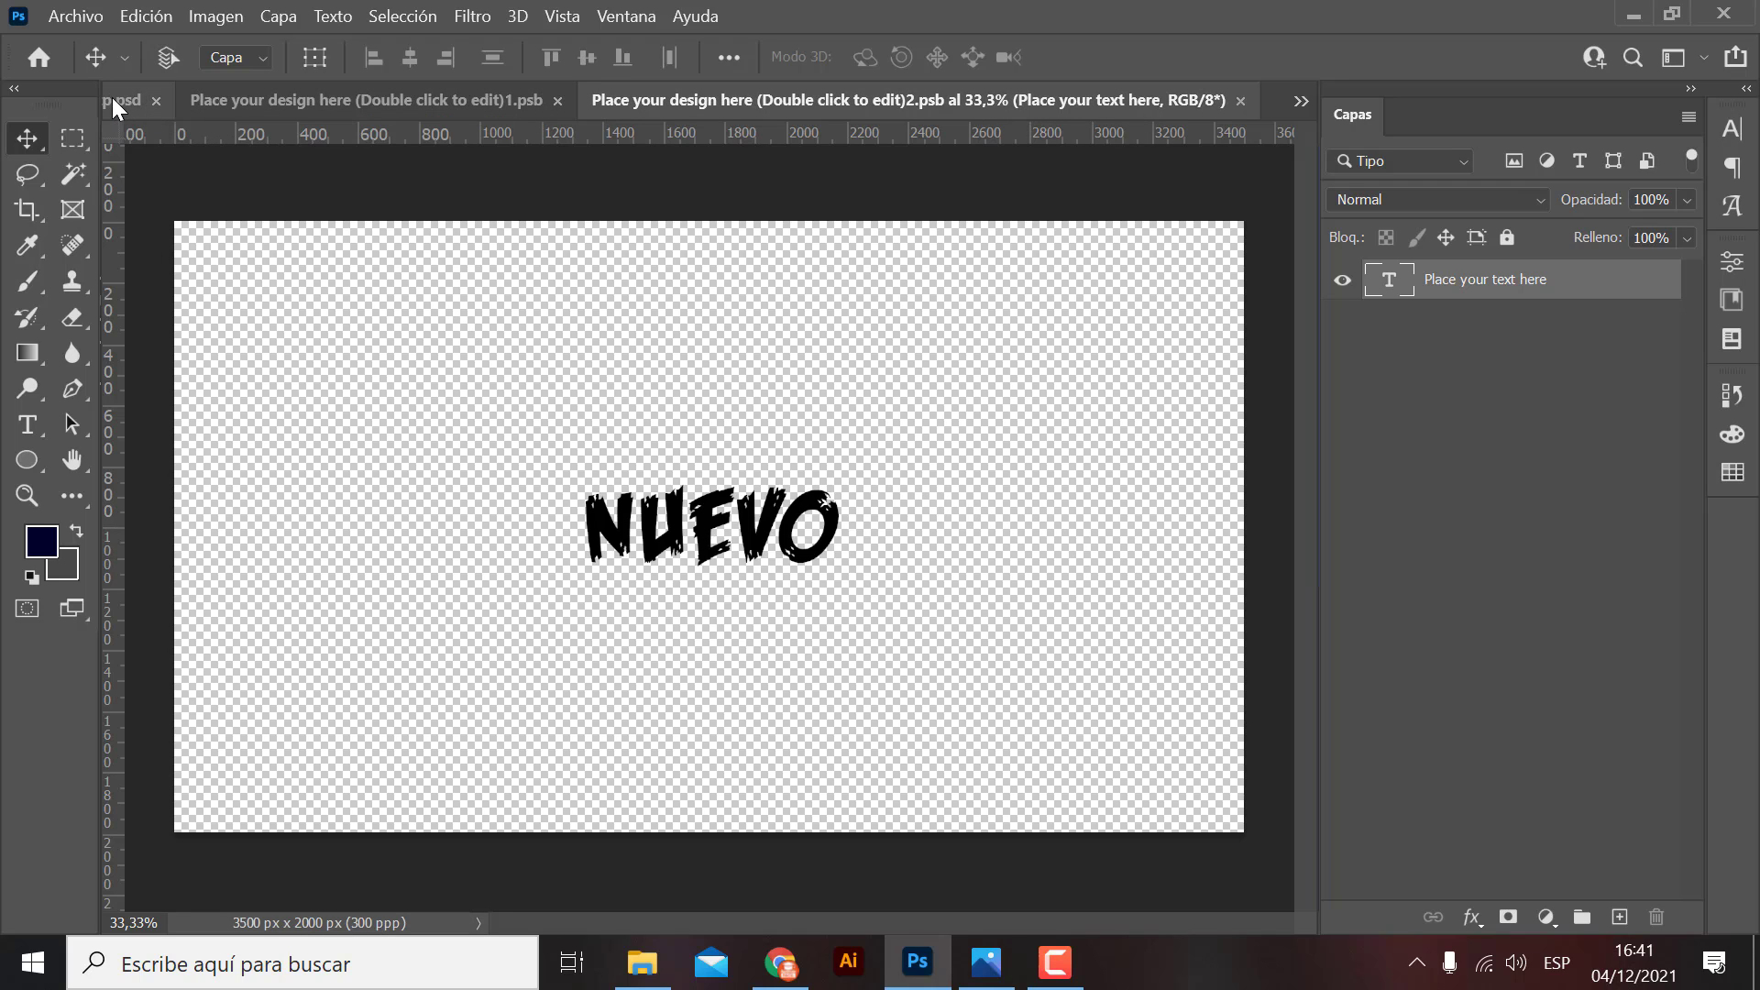
key(ctrl+w)
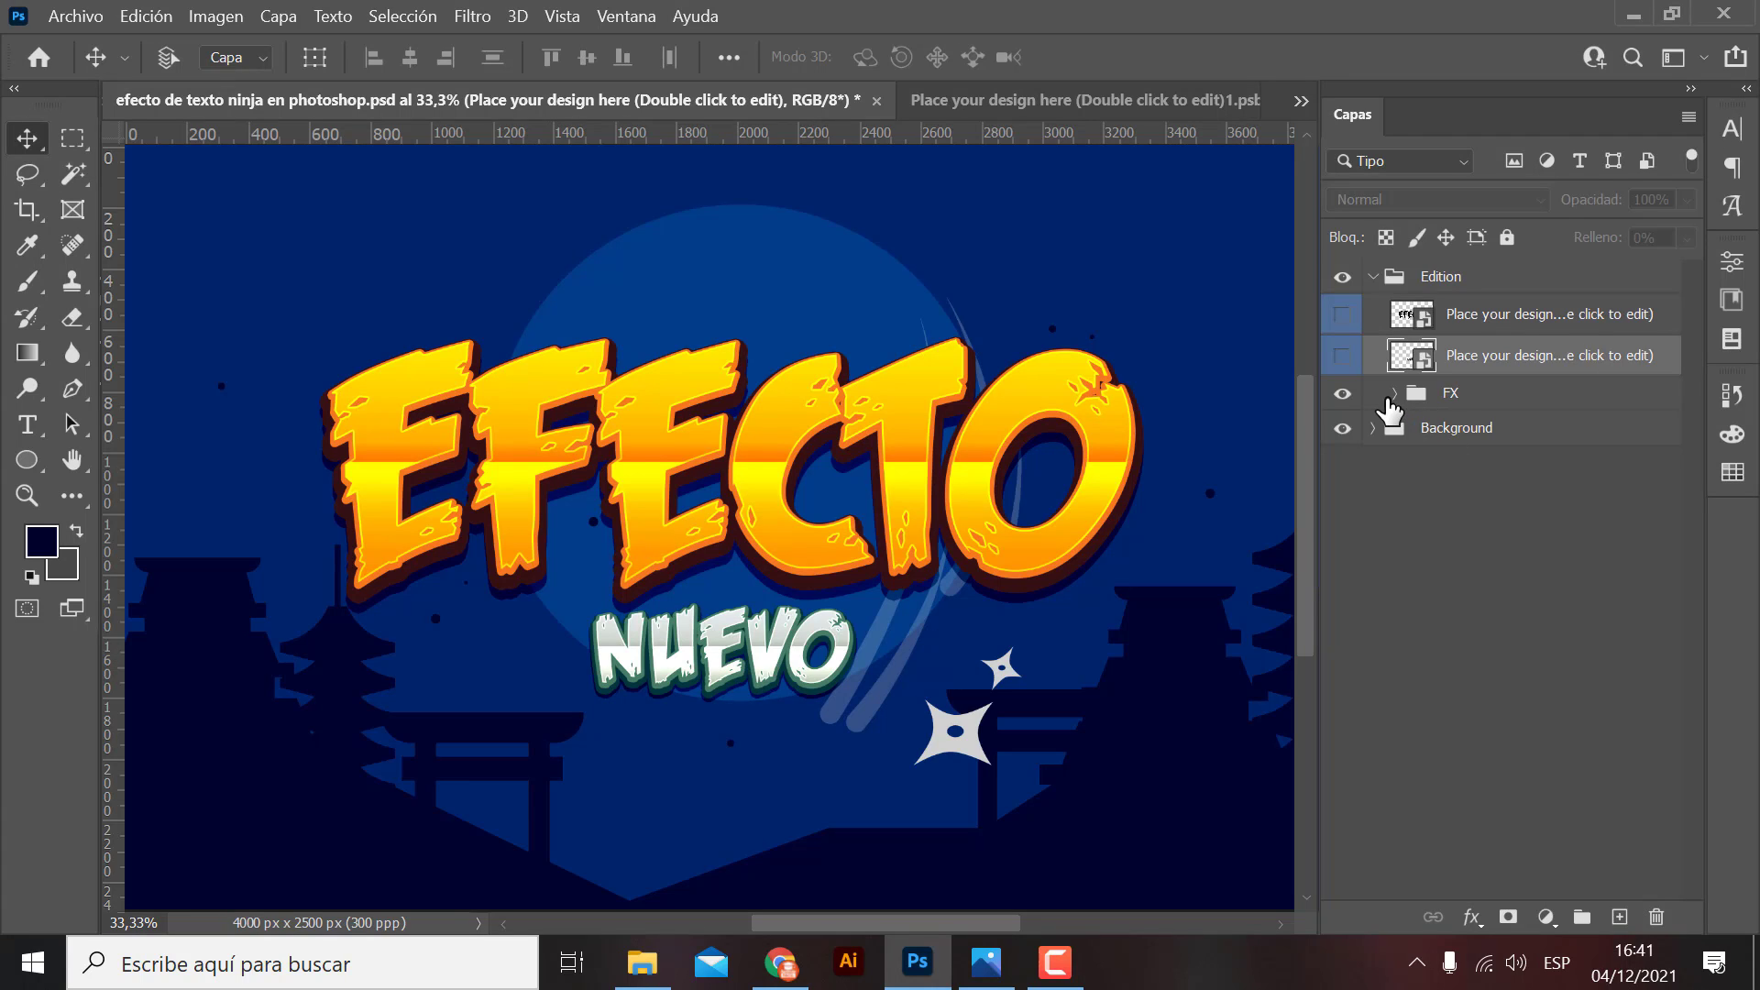
click(1394, 393)
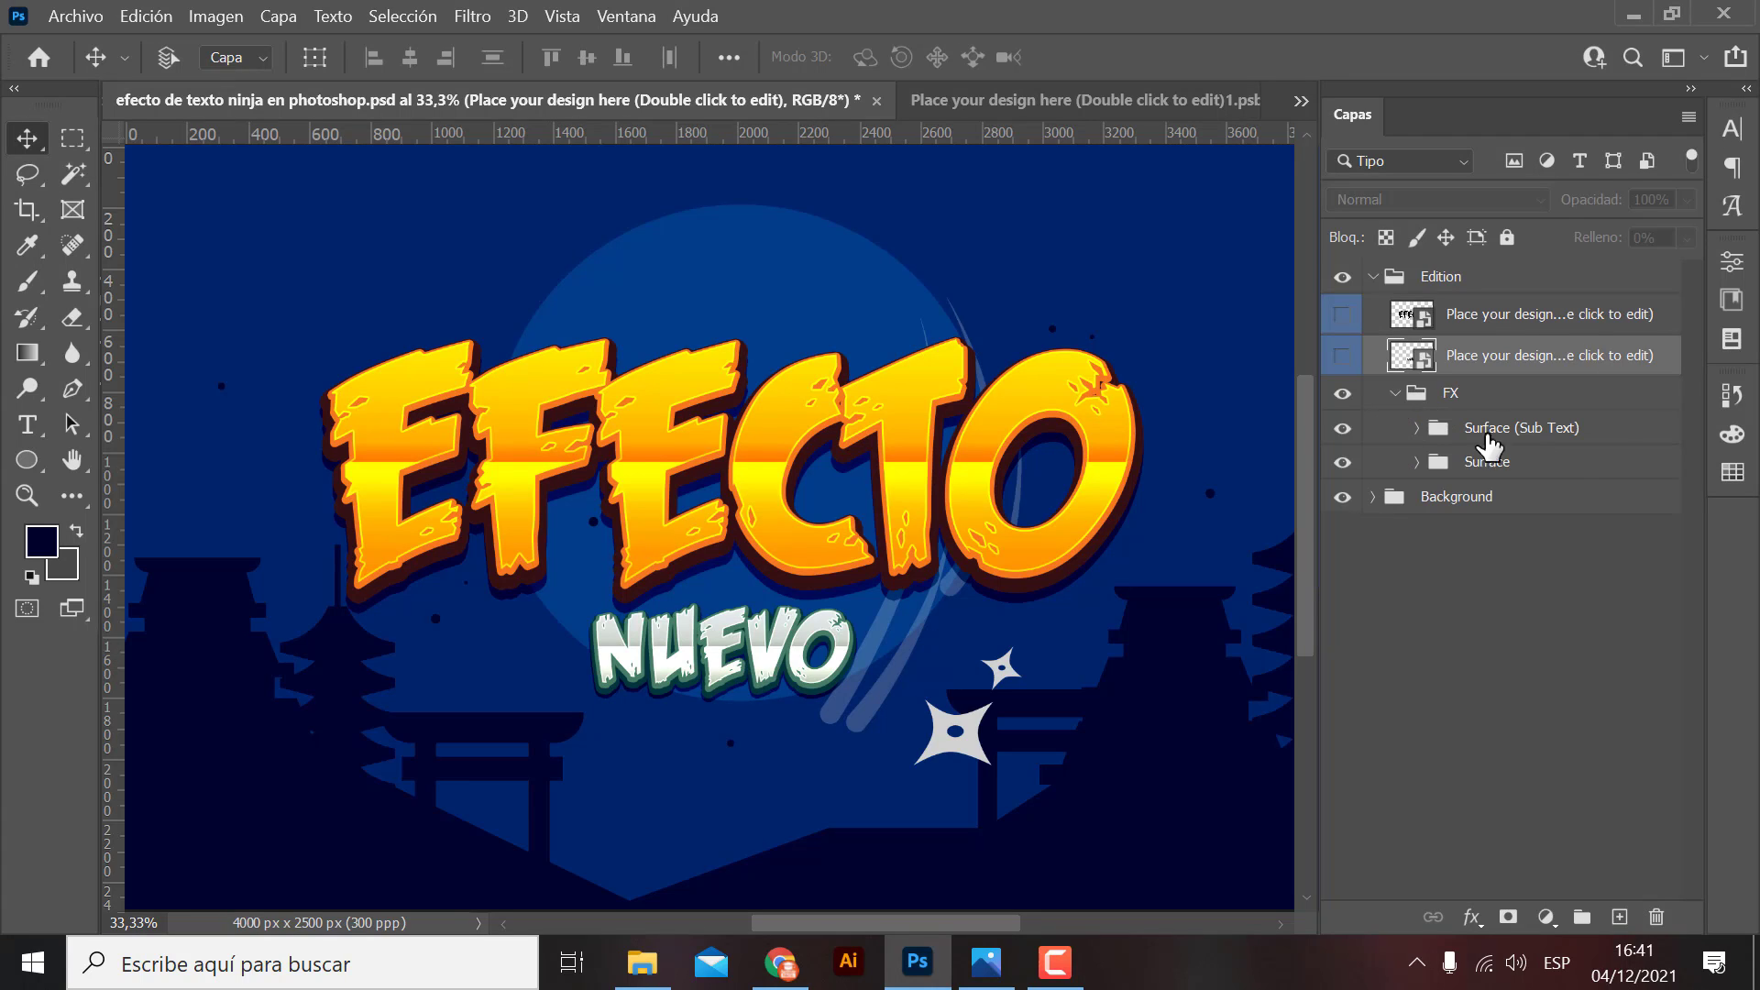
click(1395, 393)
click(1342, 394)
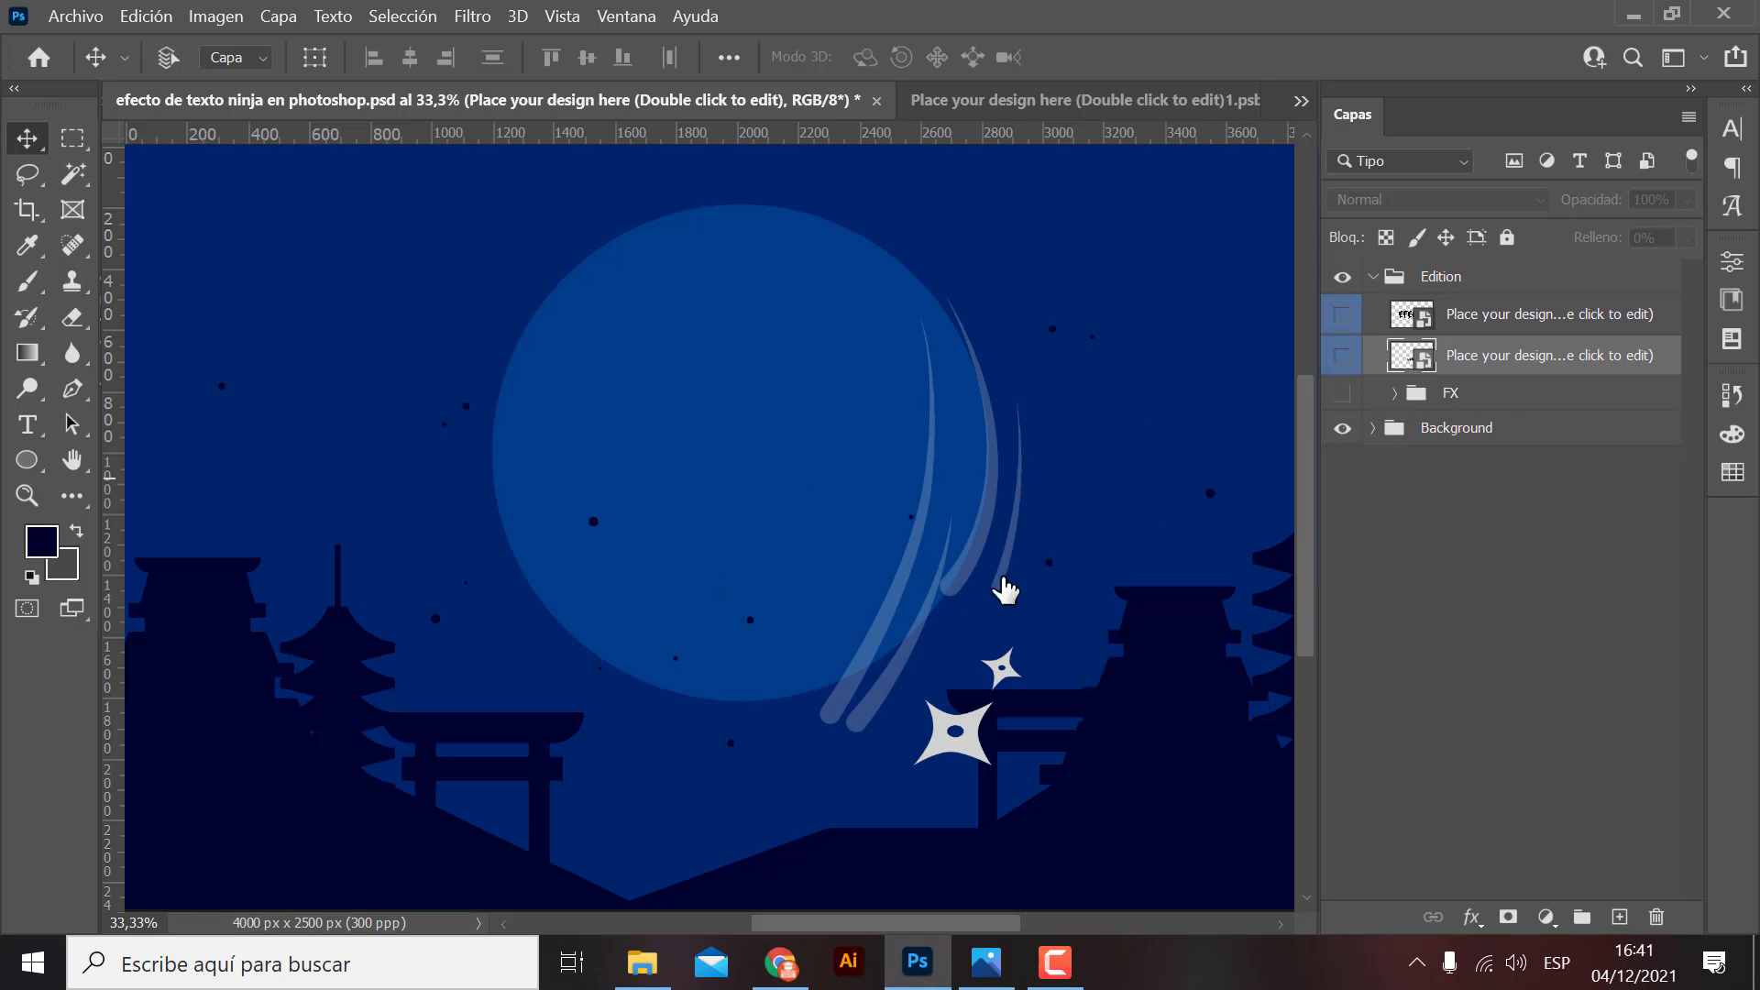
click(1342, 394)
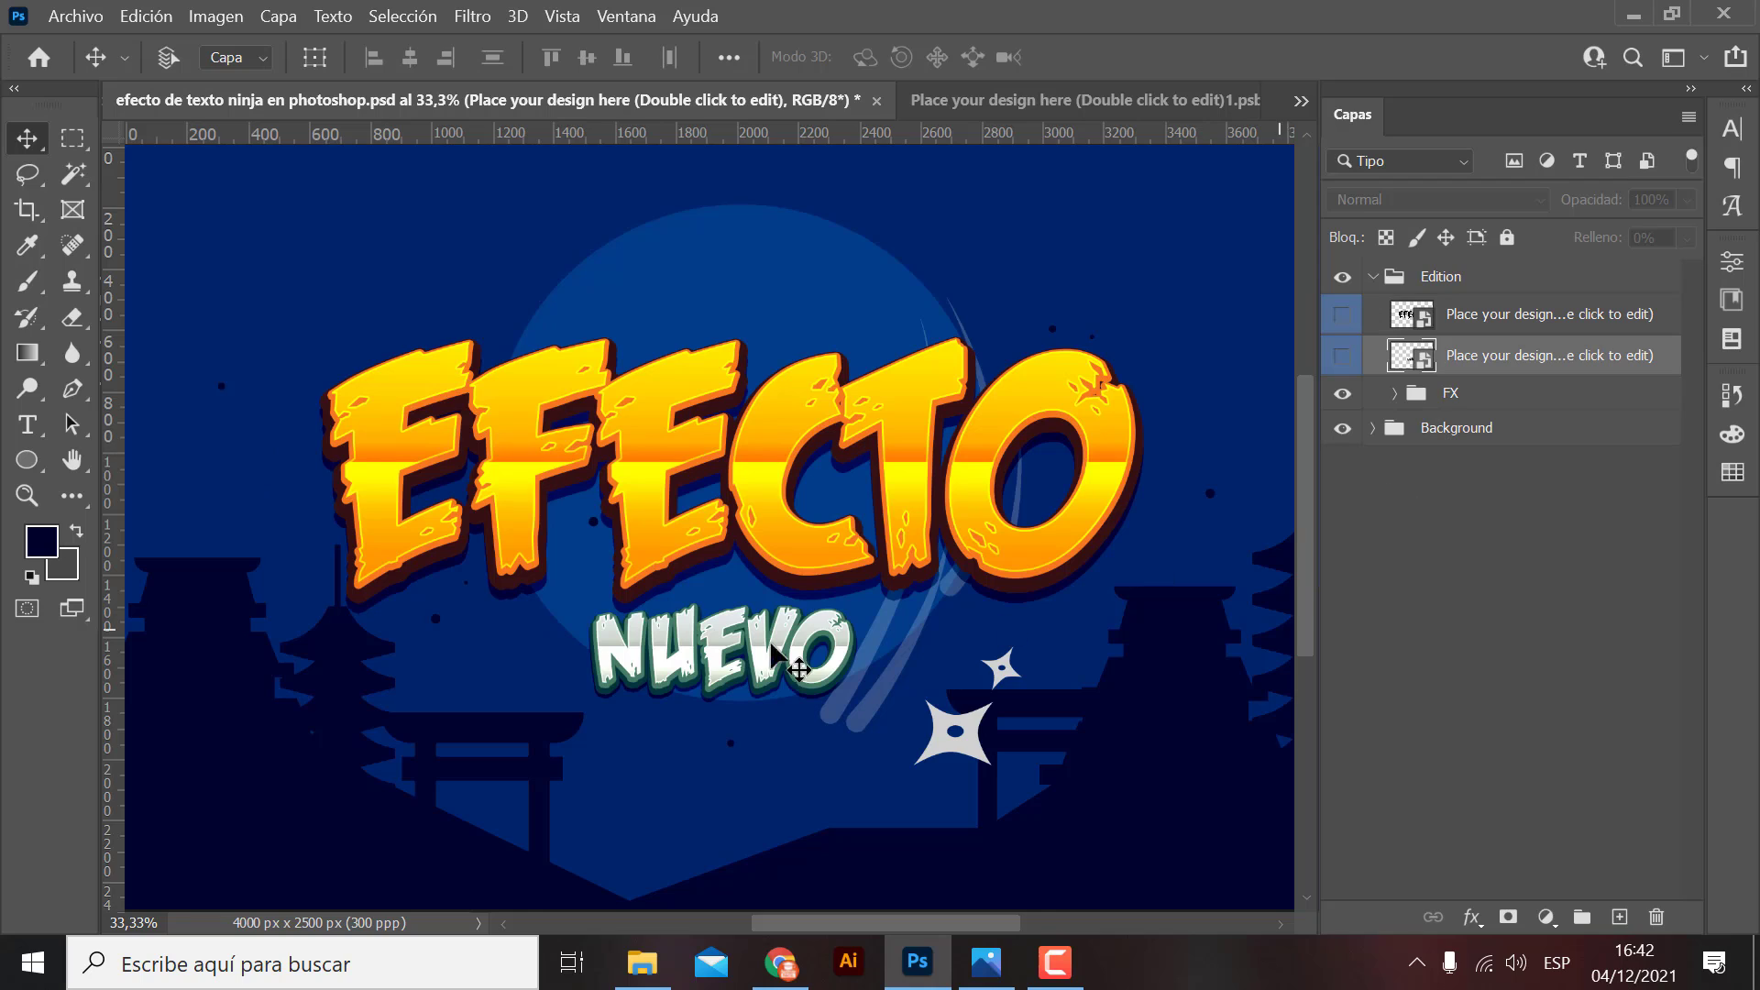
click(1394, 393)
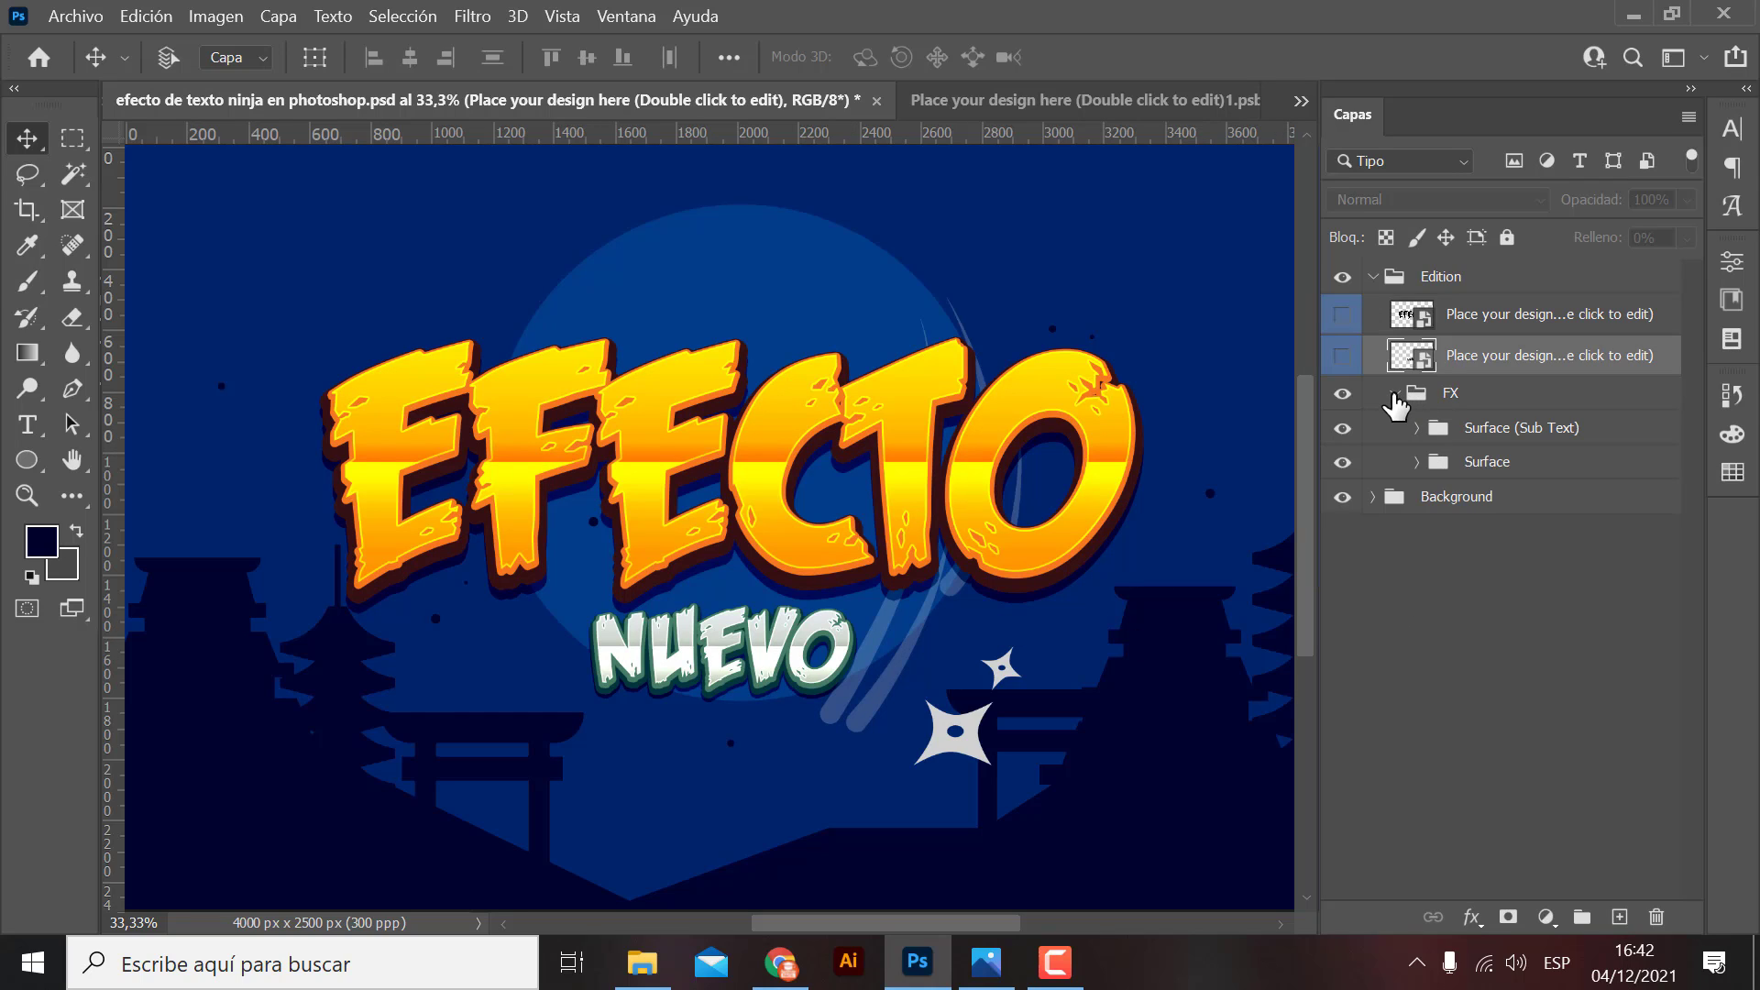
click(1394, 393)
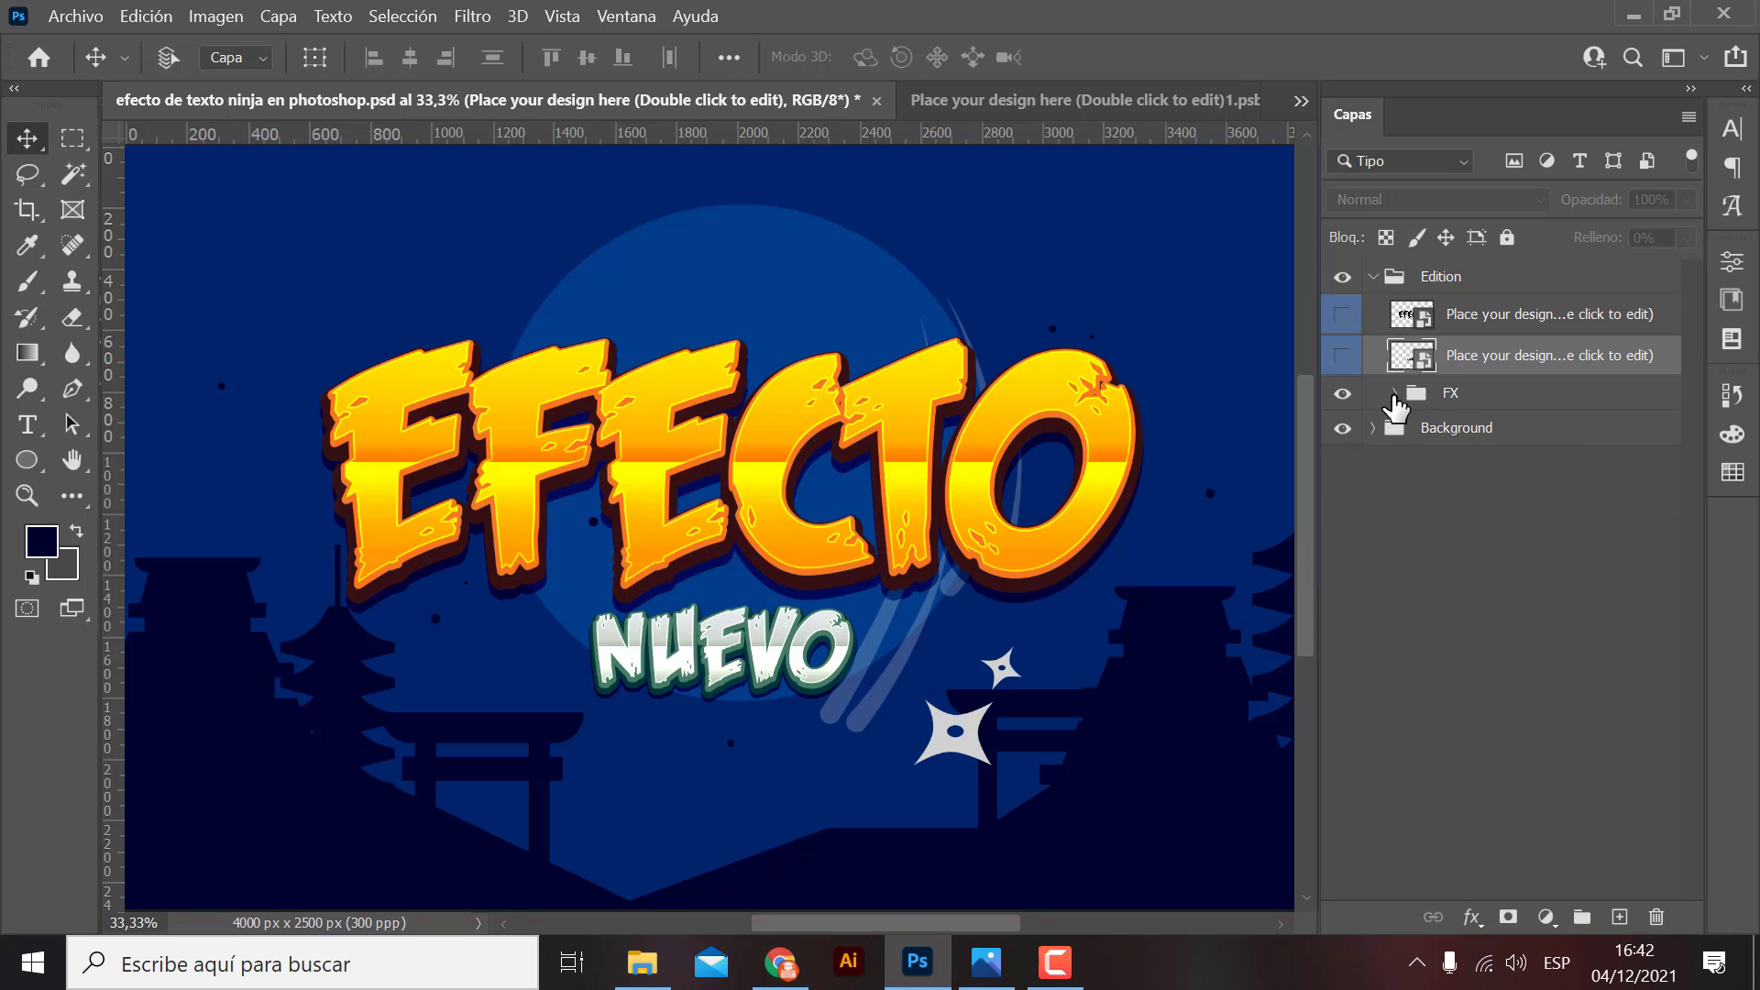
click(1394, 393)
click(1394, 393)
click(1394, 395)
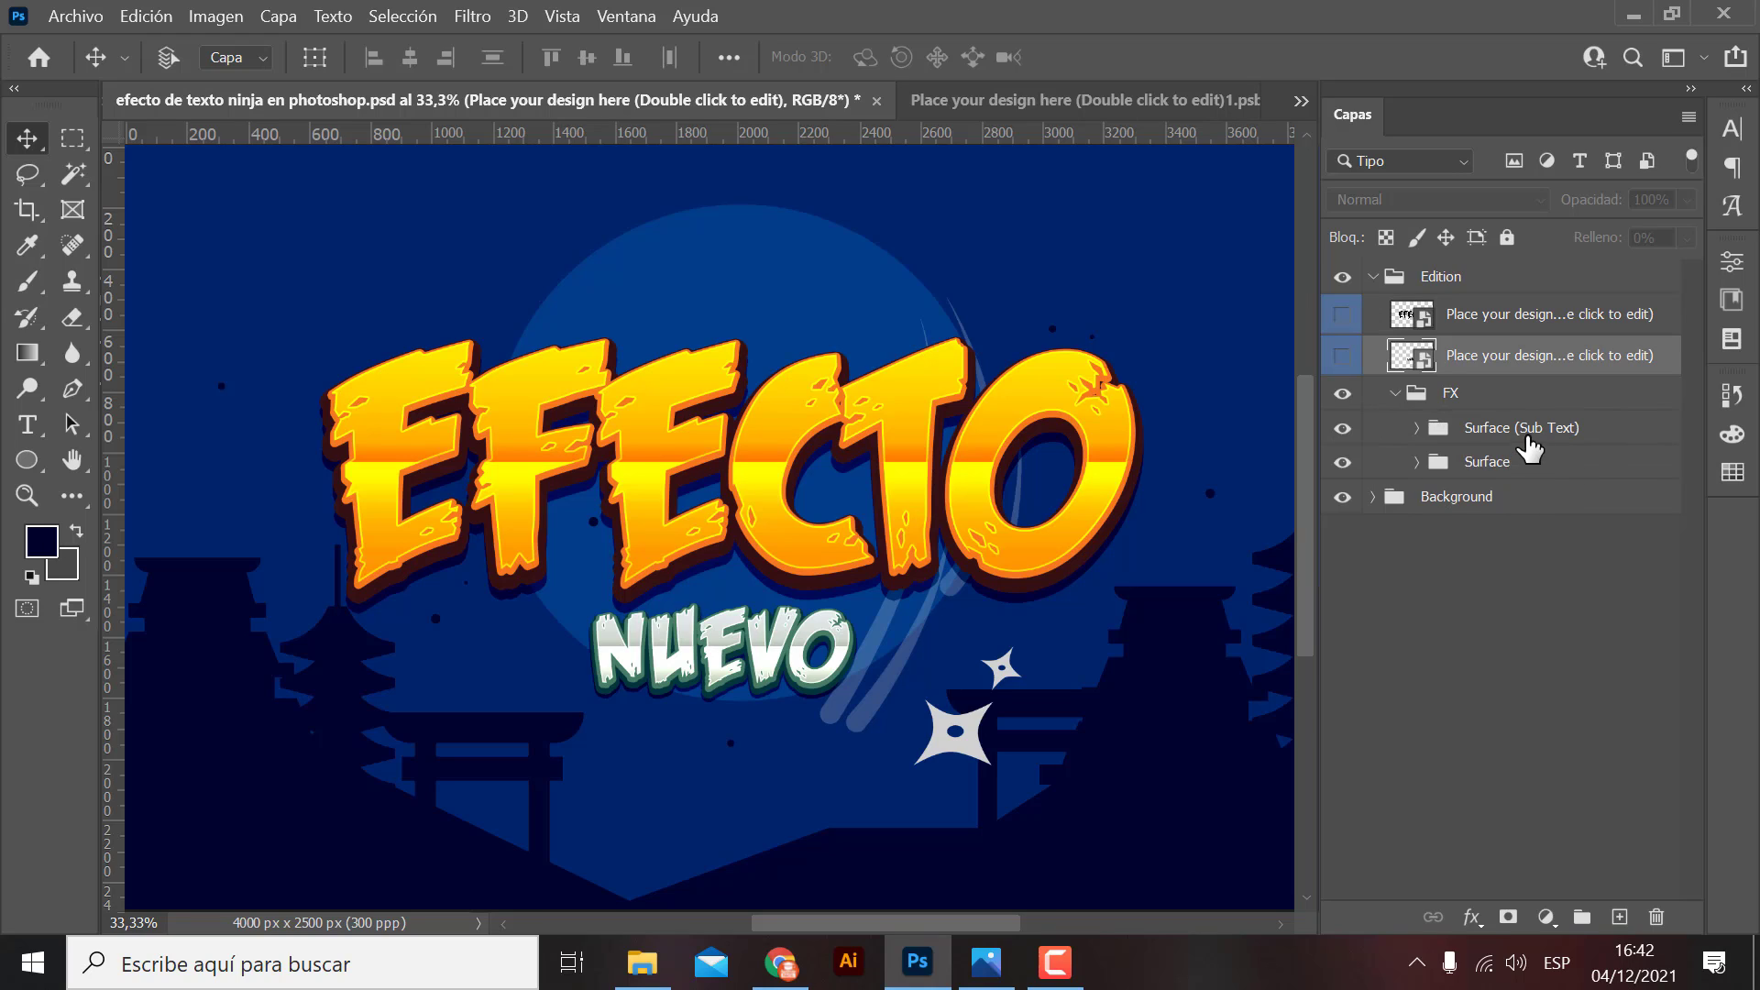
click(1346, 429)
click(1382, 466)
click(1344, 462)
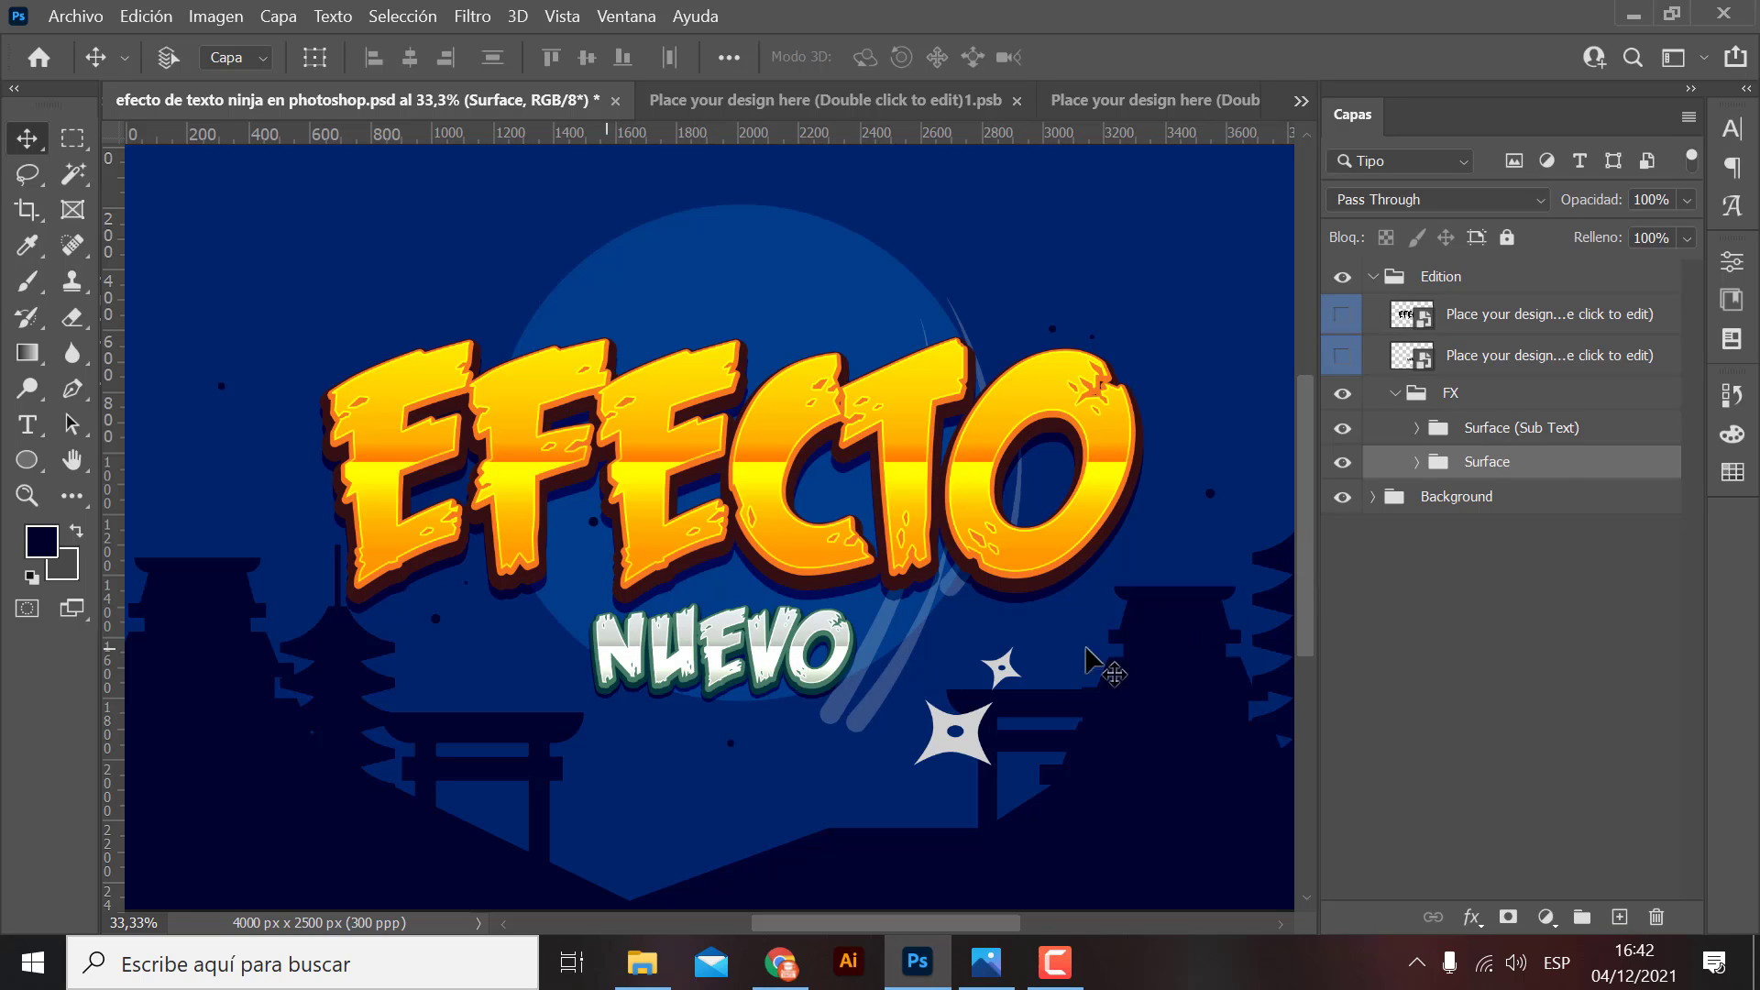
click(1483, 431)
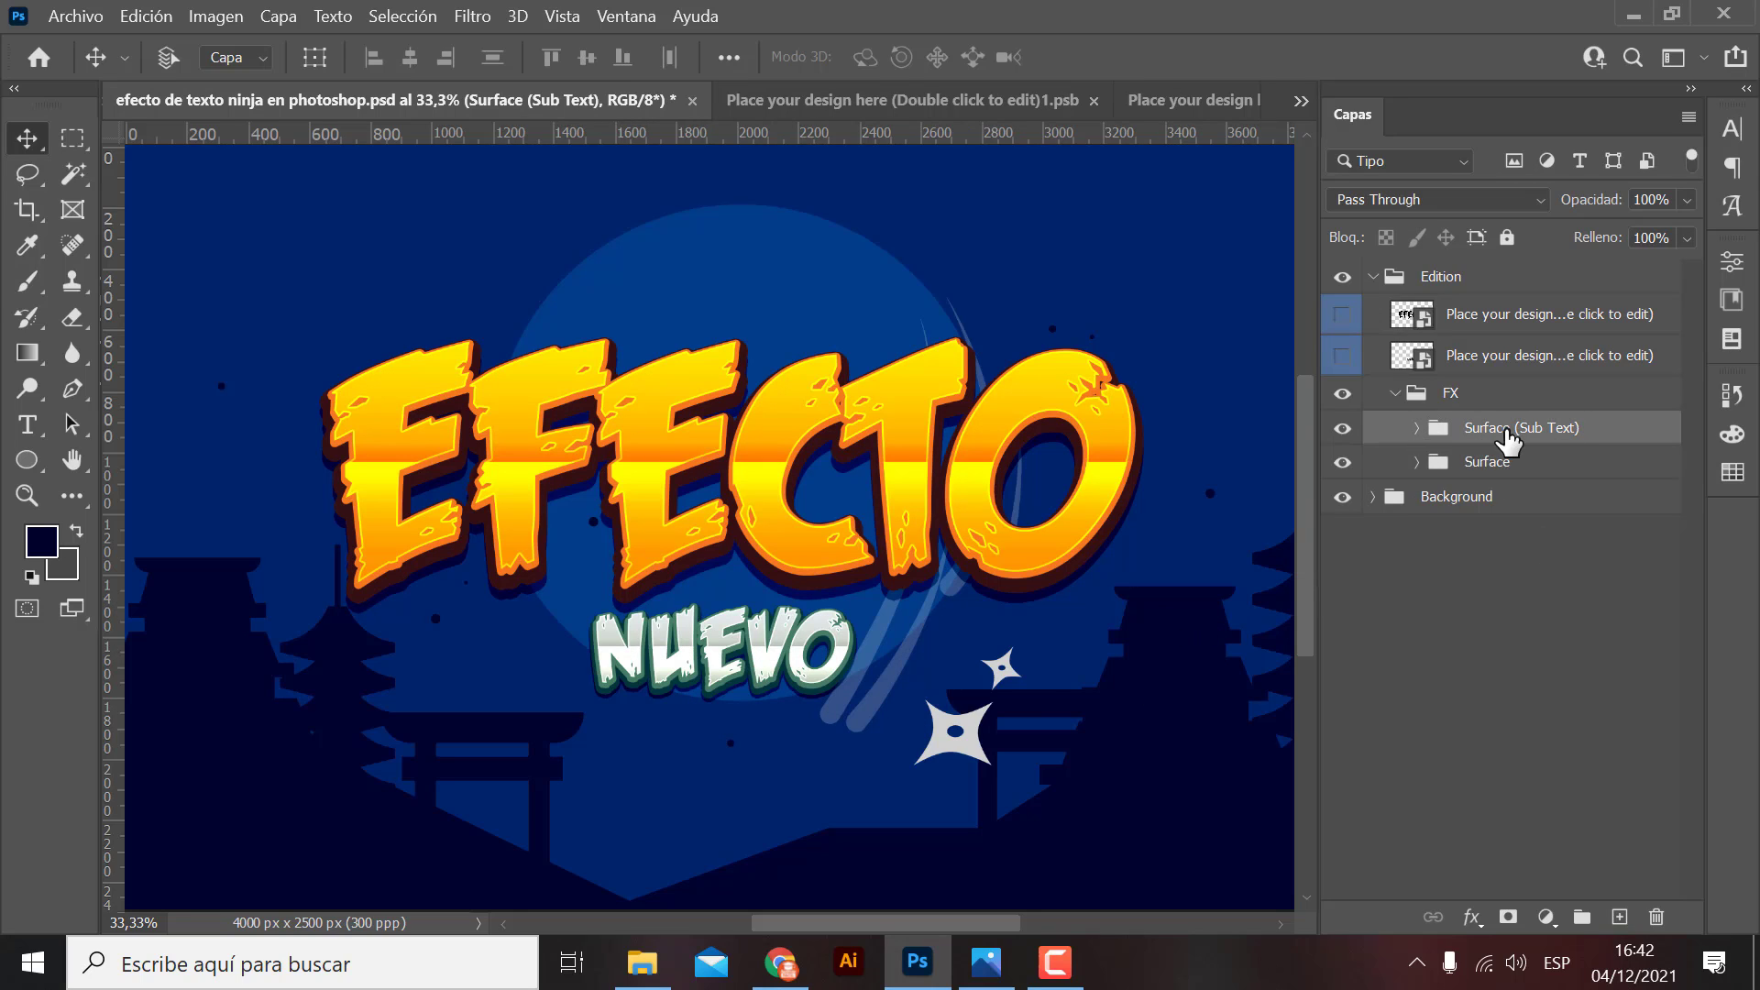
Scale the NUEVO text to 135.63% around its centre with Ctrl+T and commit.
key(ctrl+t)
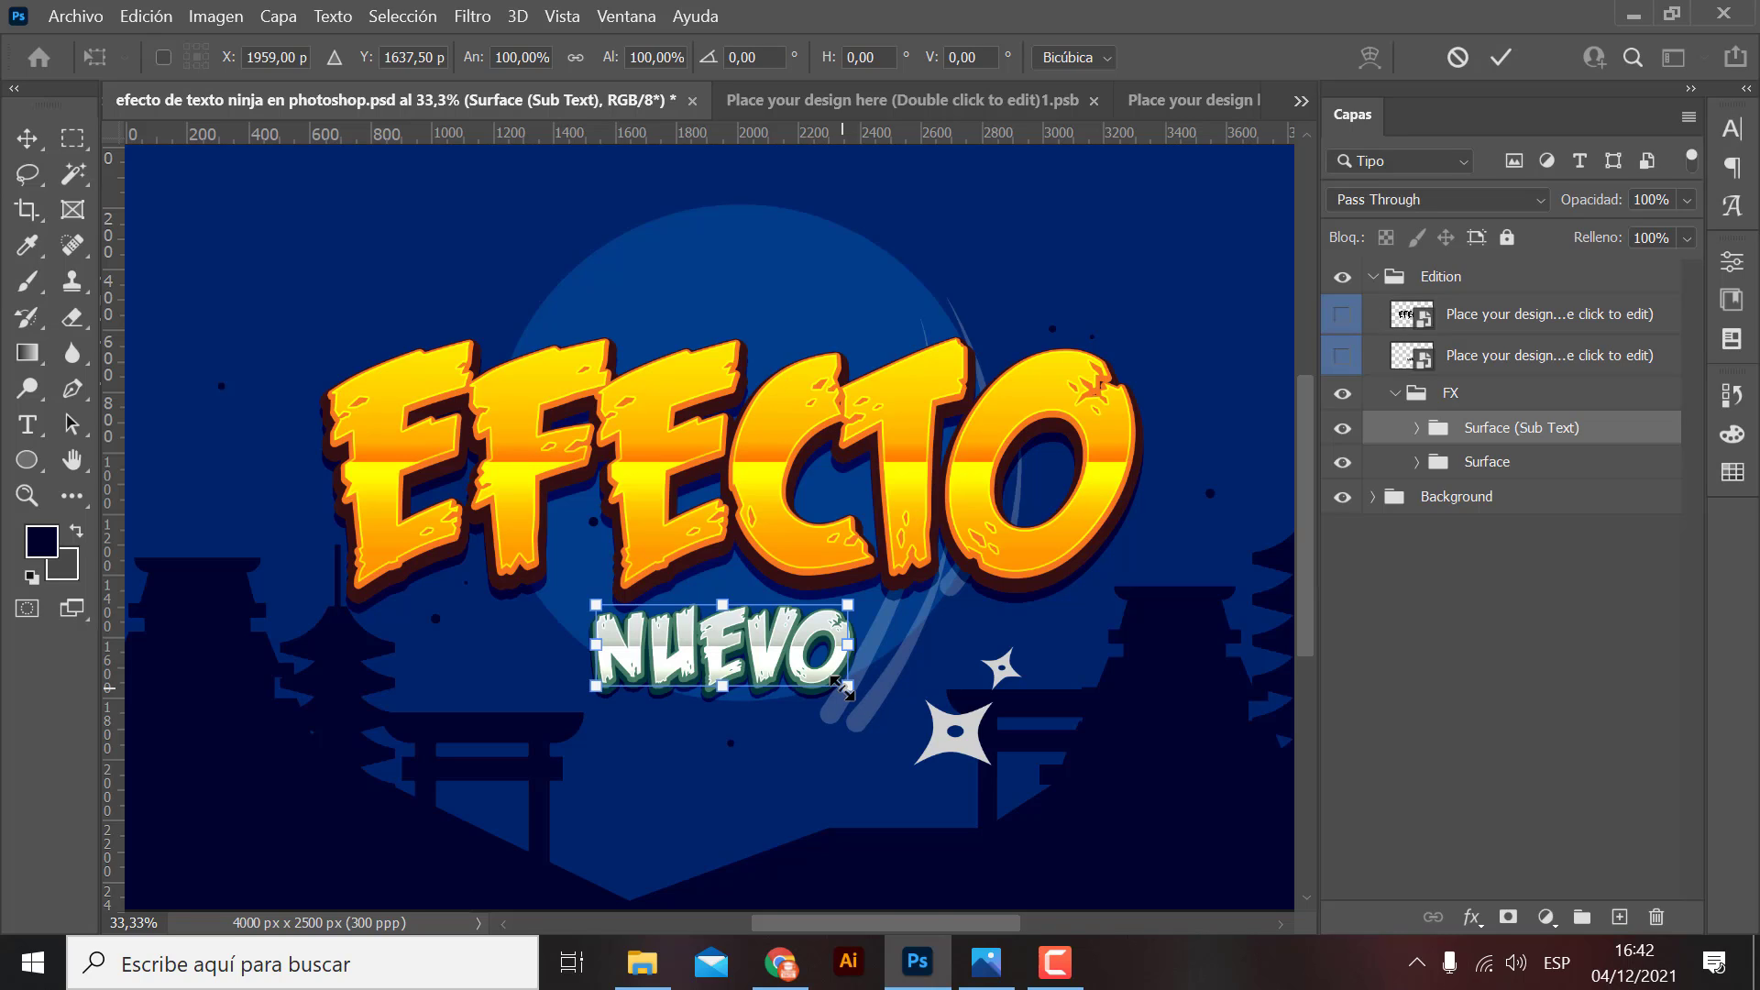
drag(850, 684, 886, 711)
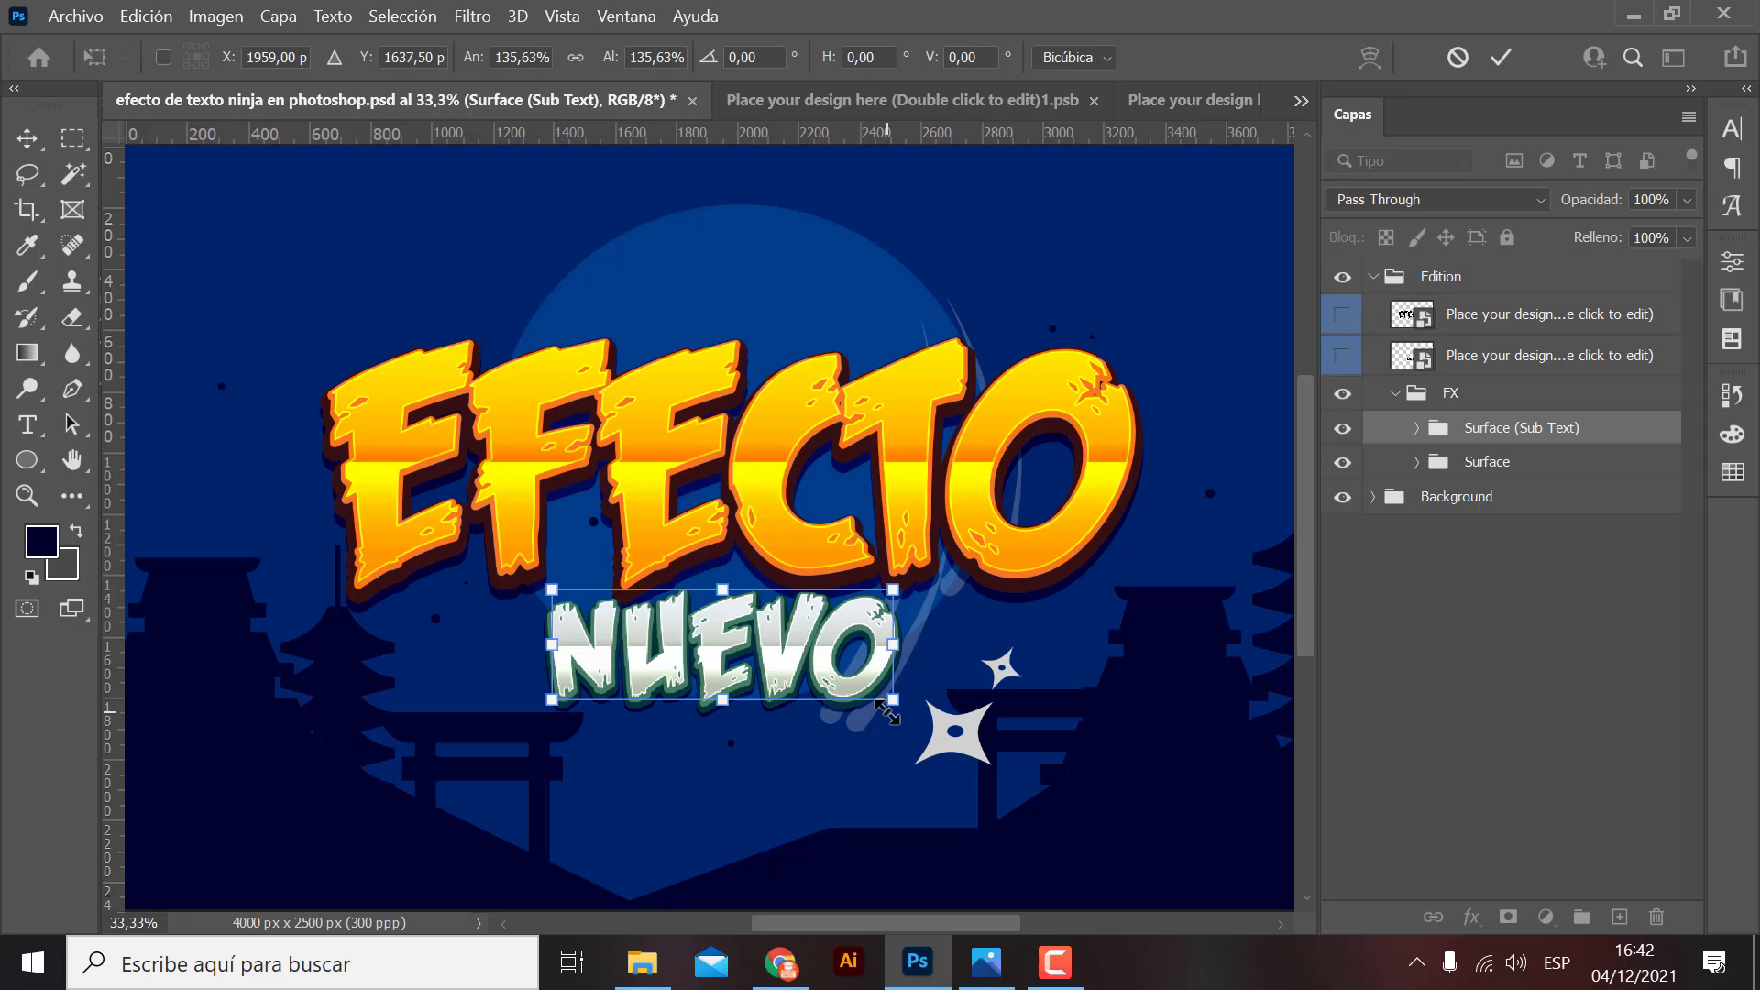
key(Return)
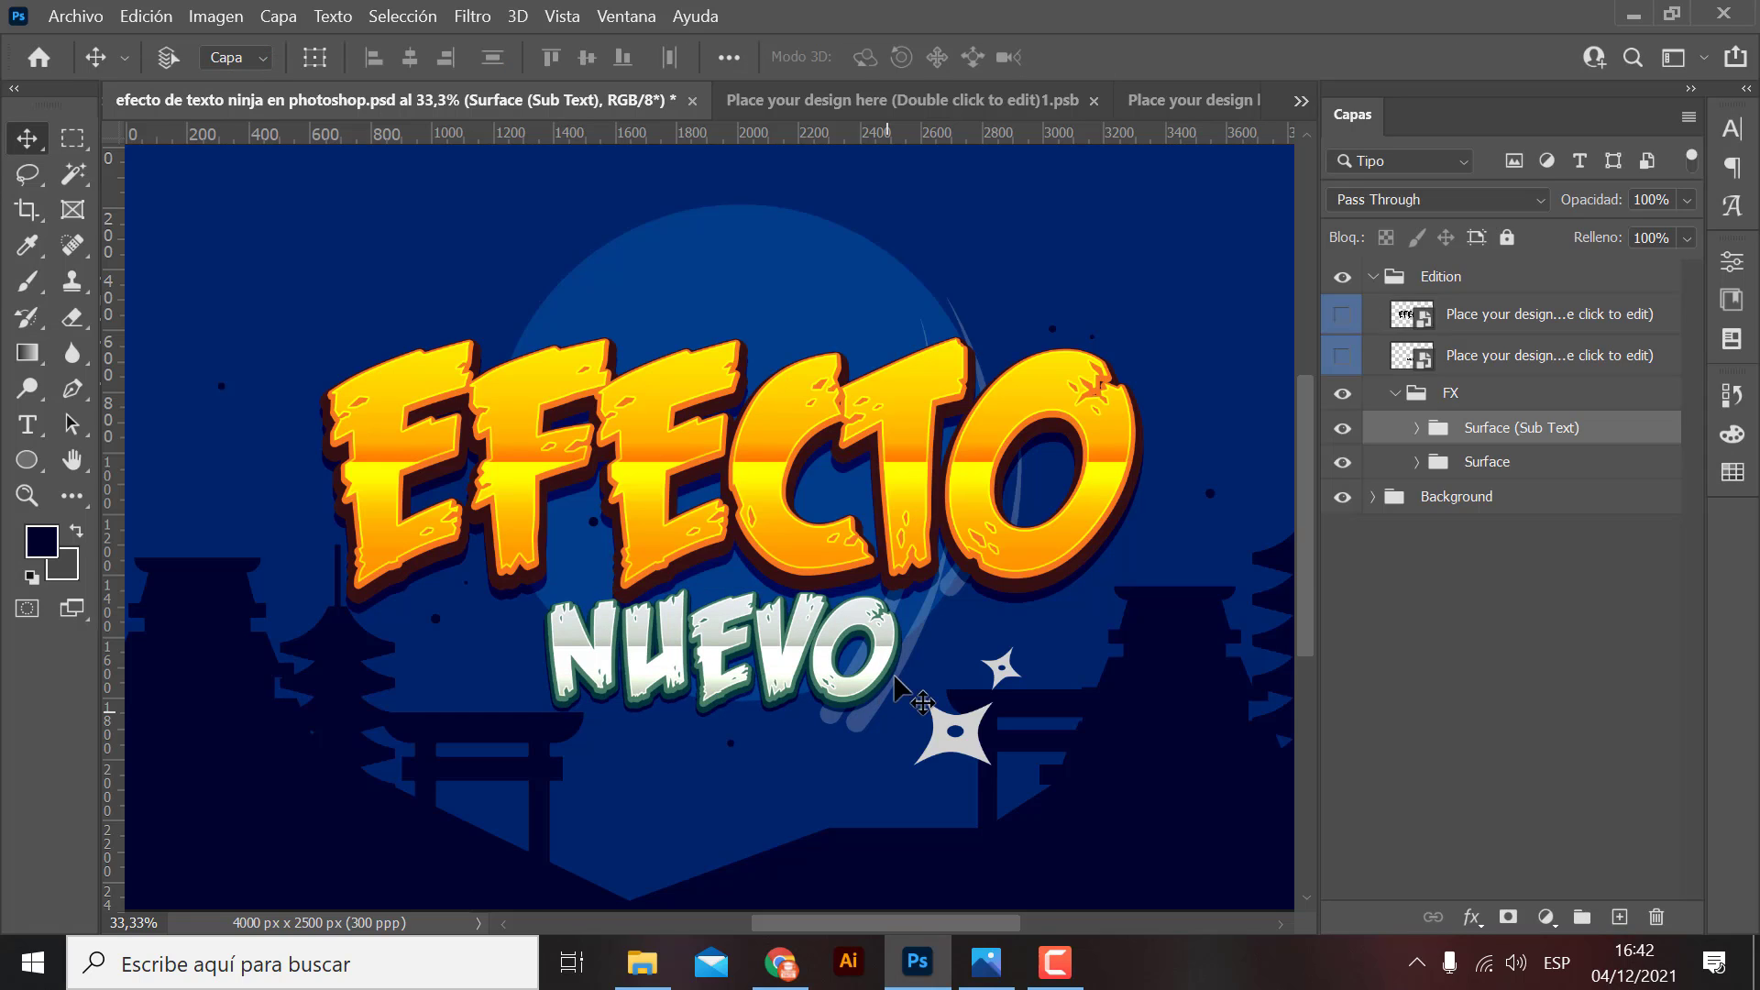
Expand Surface (Sub Text) and open the layer style of NUEVO's upper Surface layer.
click(1417, 428)
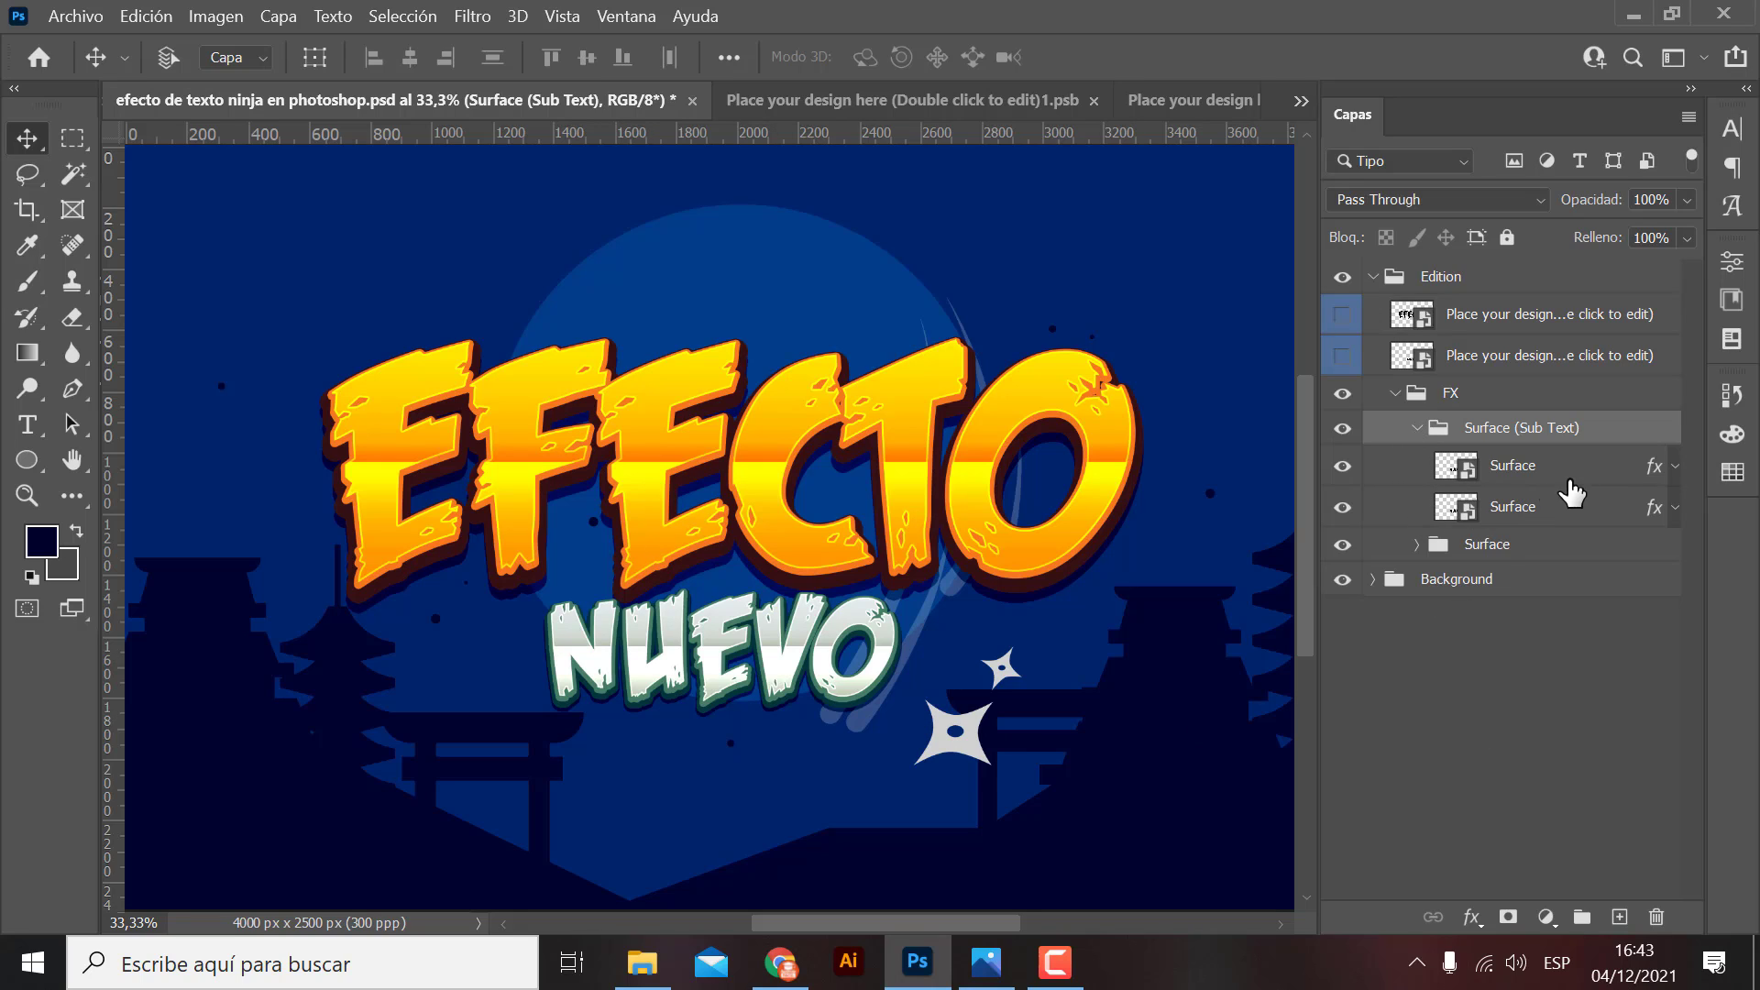
click(1522, 507)
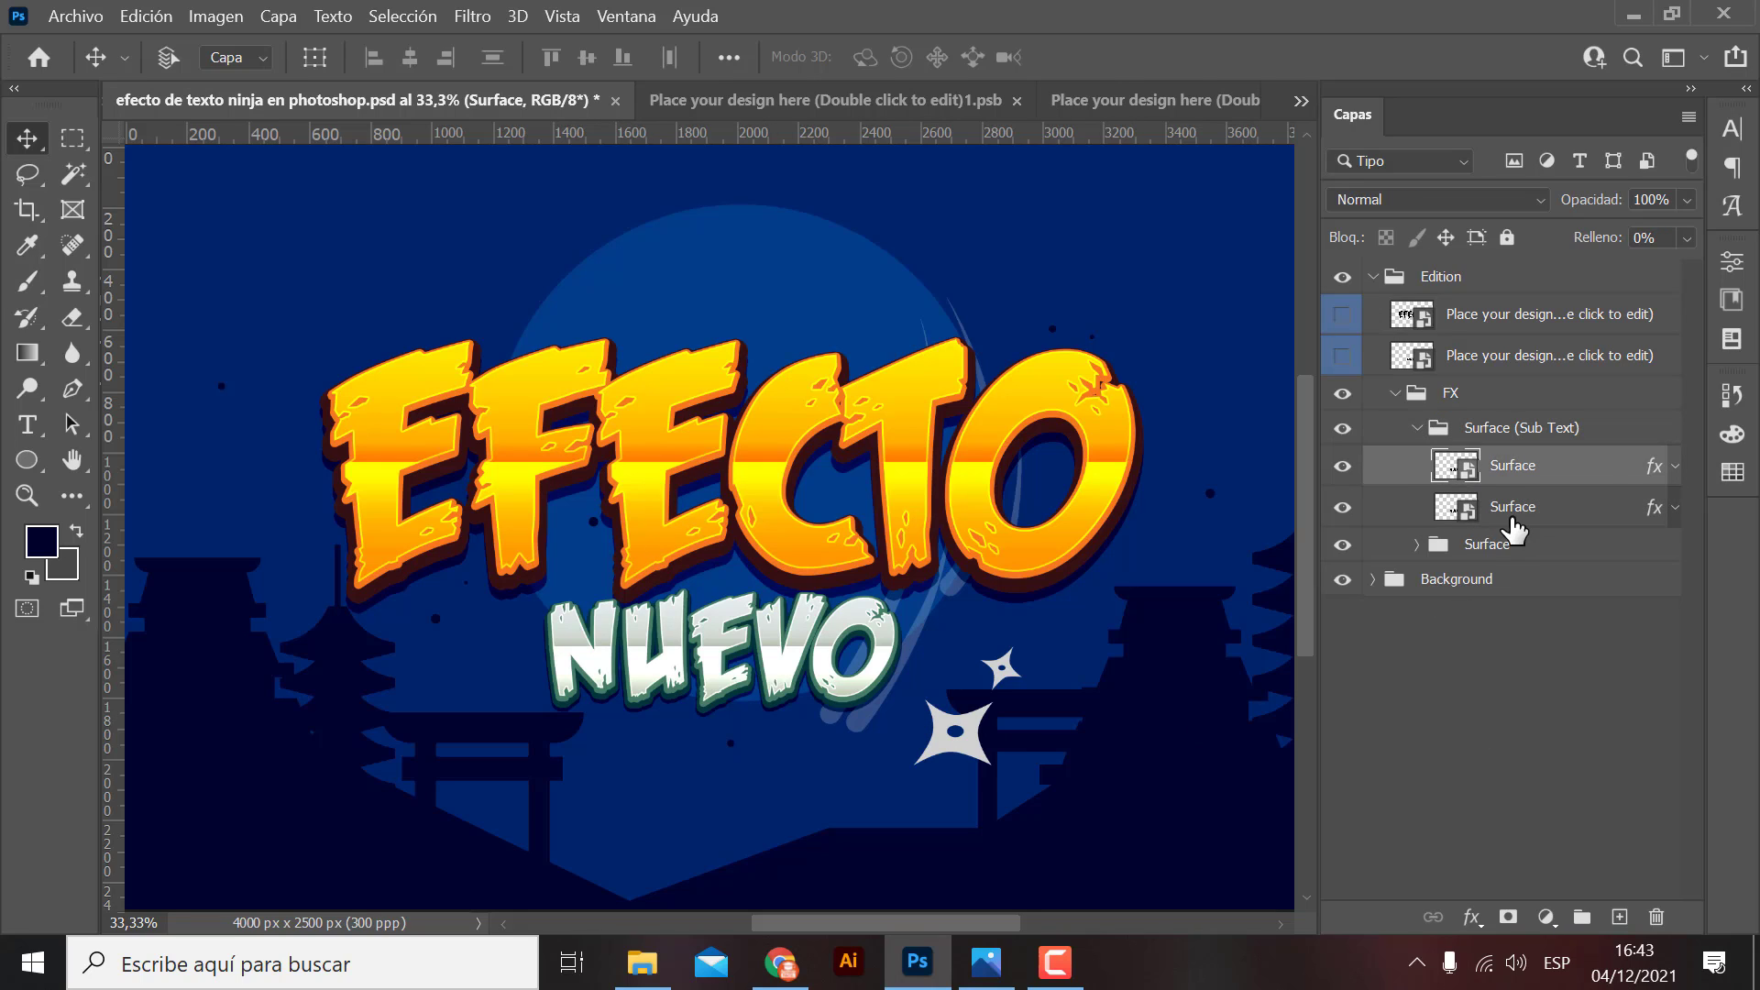
click(1533, 468)
double_click(1657, 475)
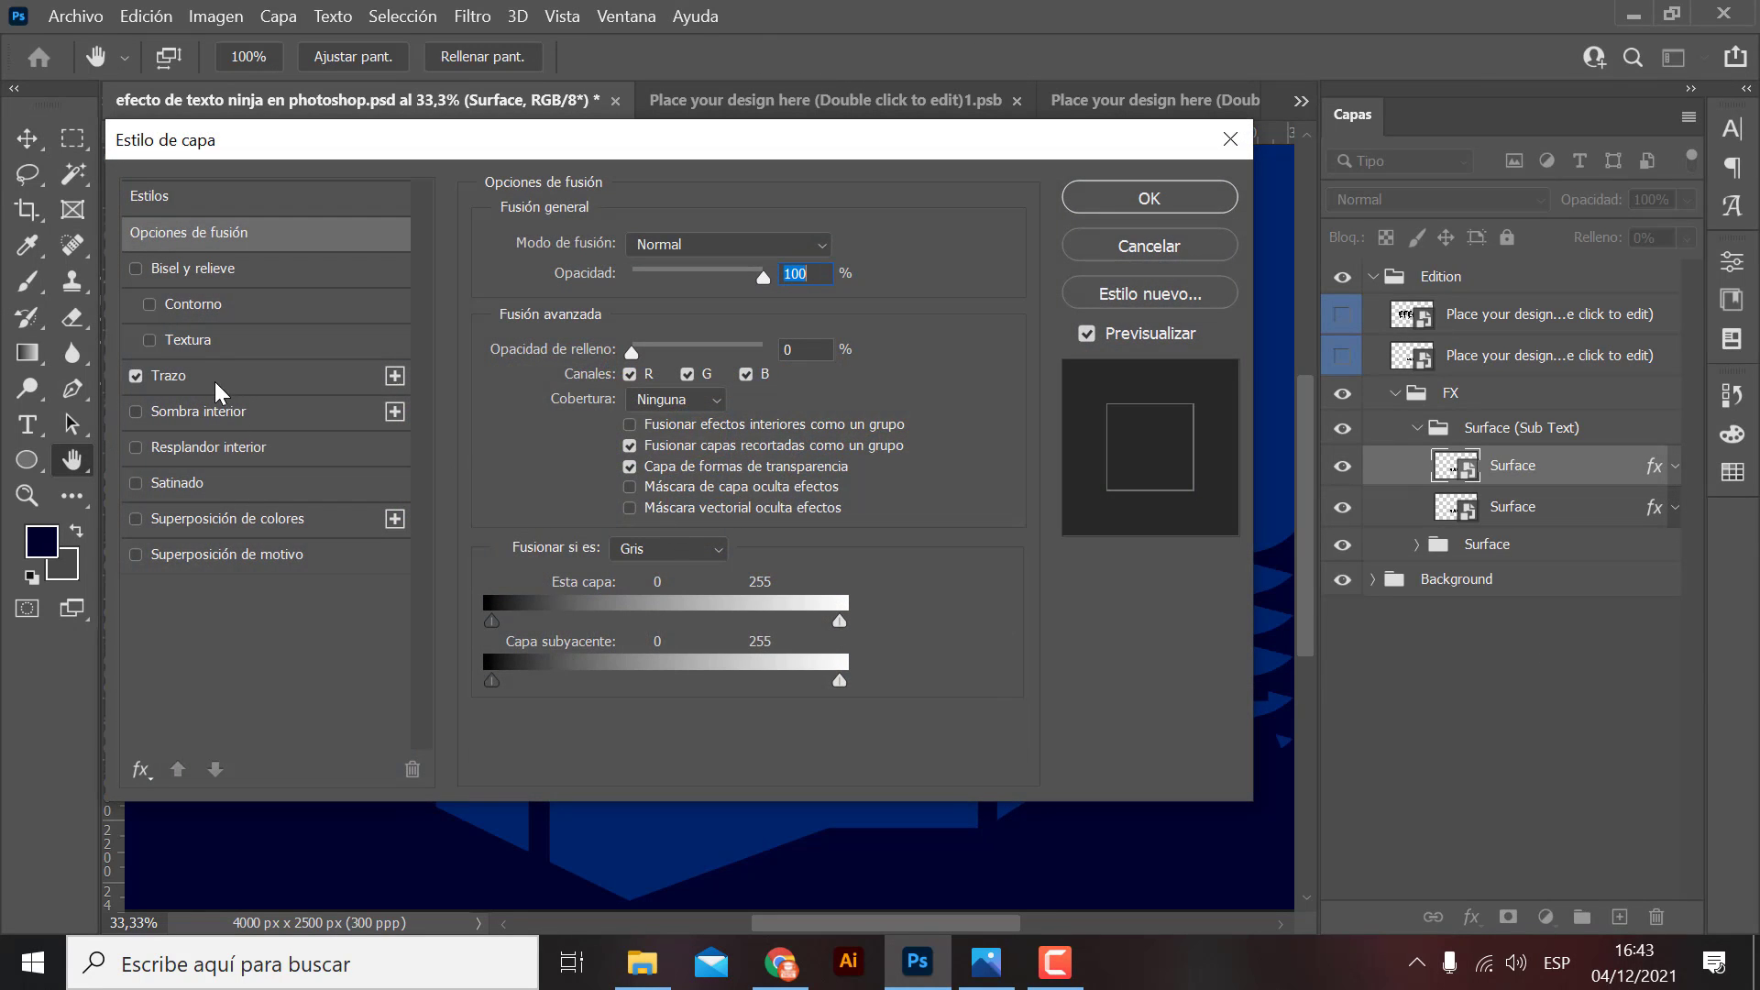
Compare NUEVO's 4 px, 36% interior stroke on and off, then cancel without changes.
click(233, 377)
drag(556, 165, 1387, 165)
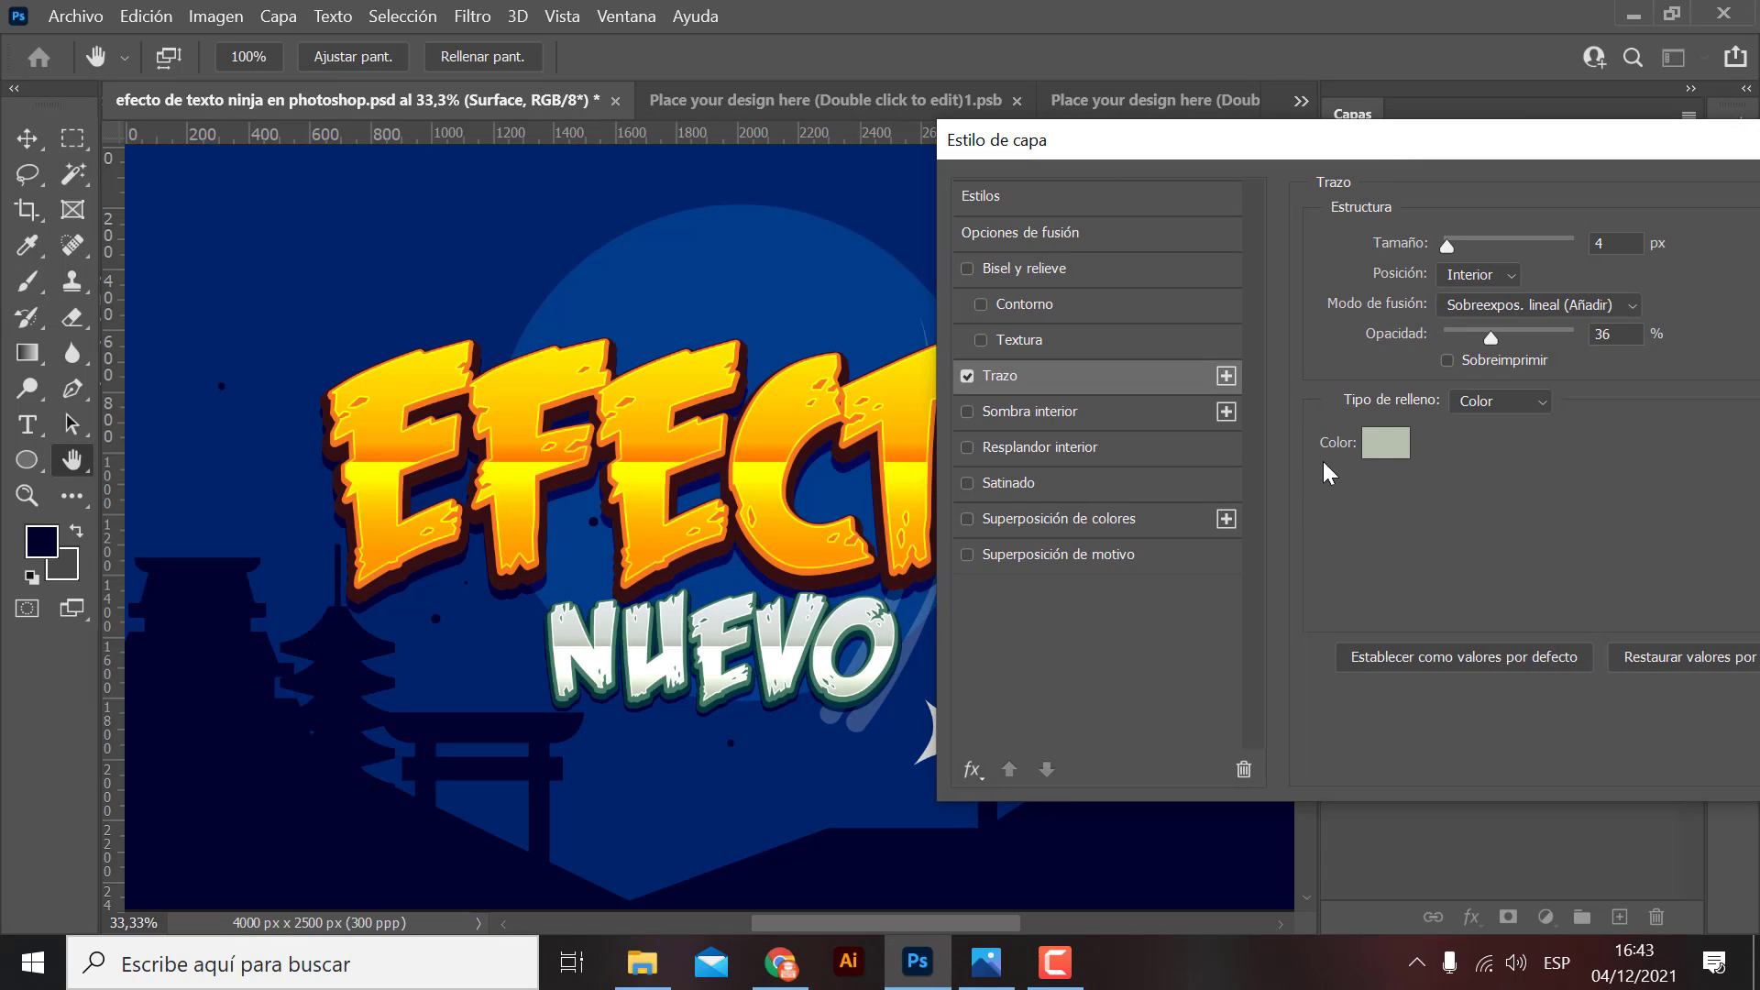
click(968, 376)
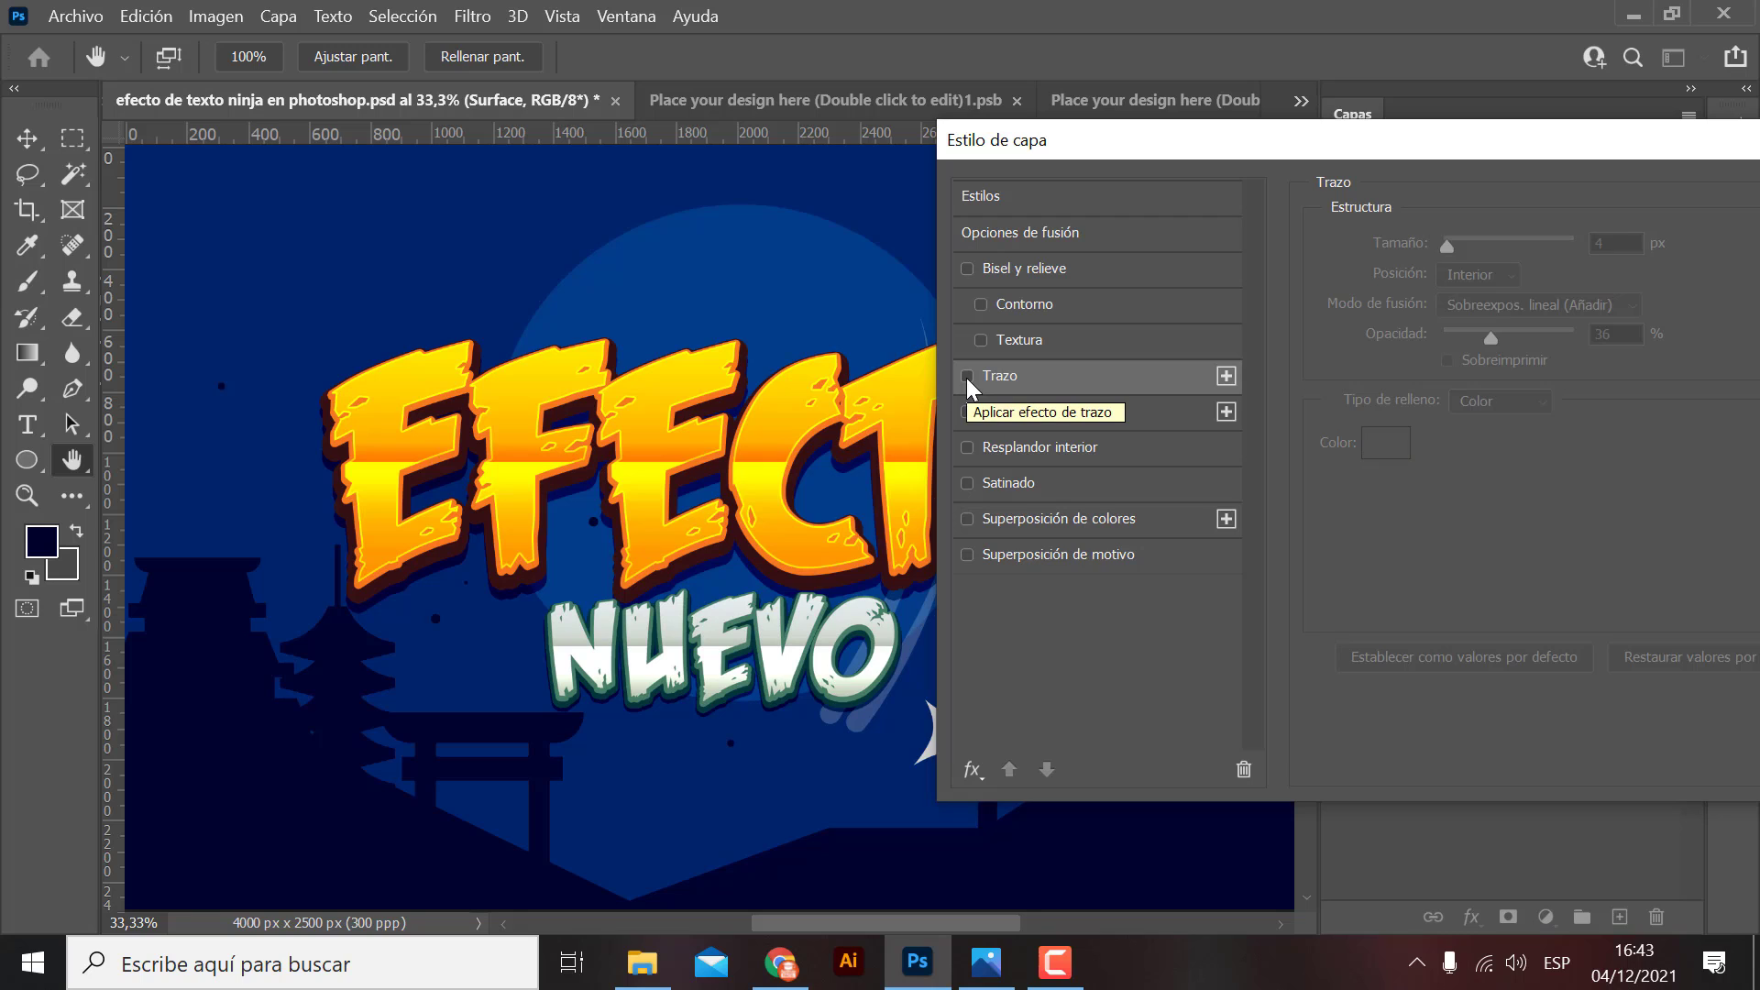
click(967, 376)
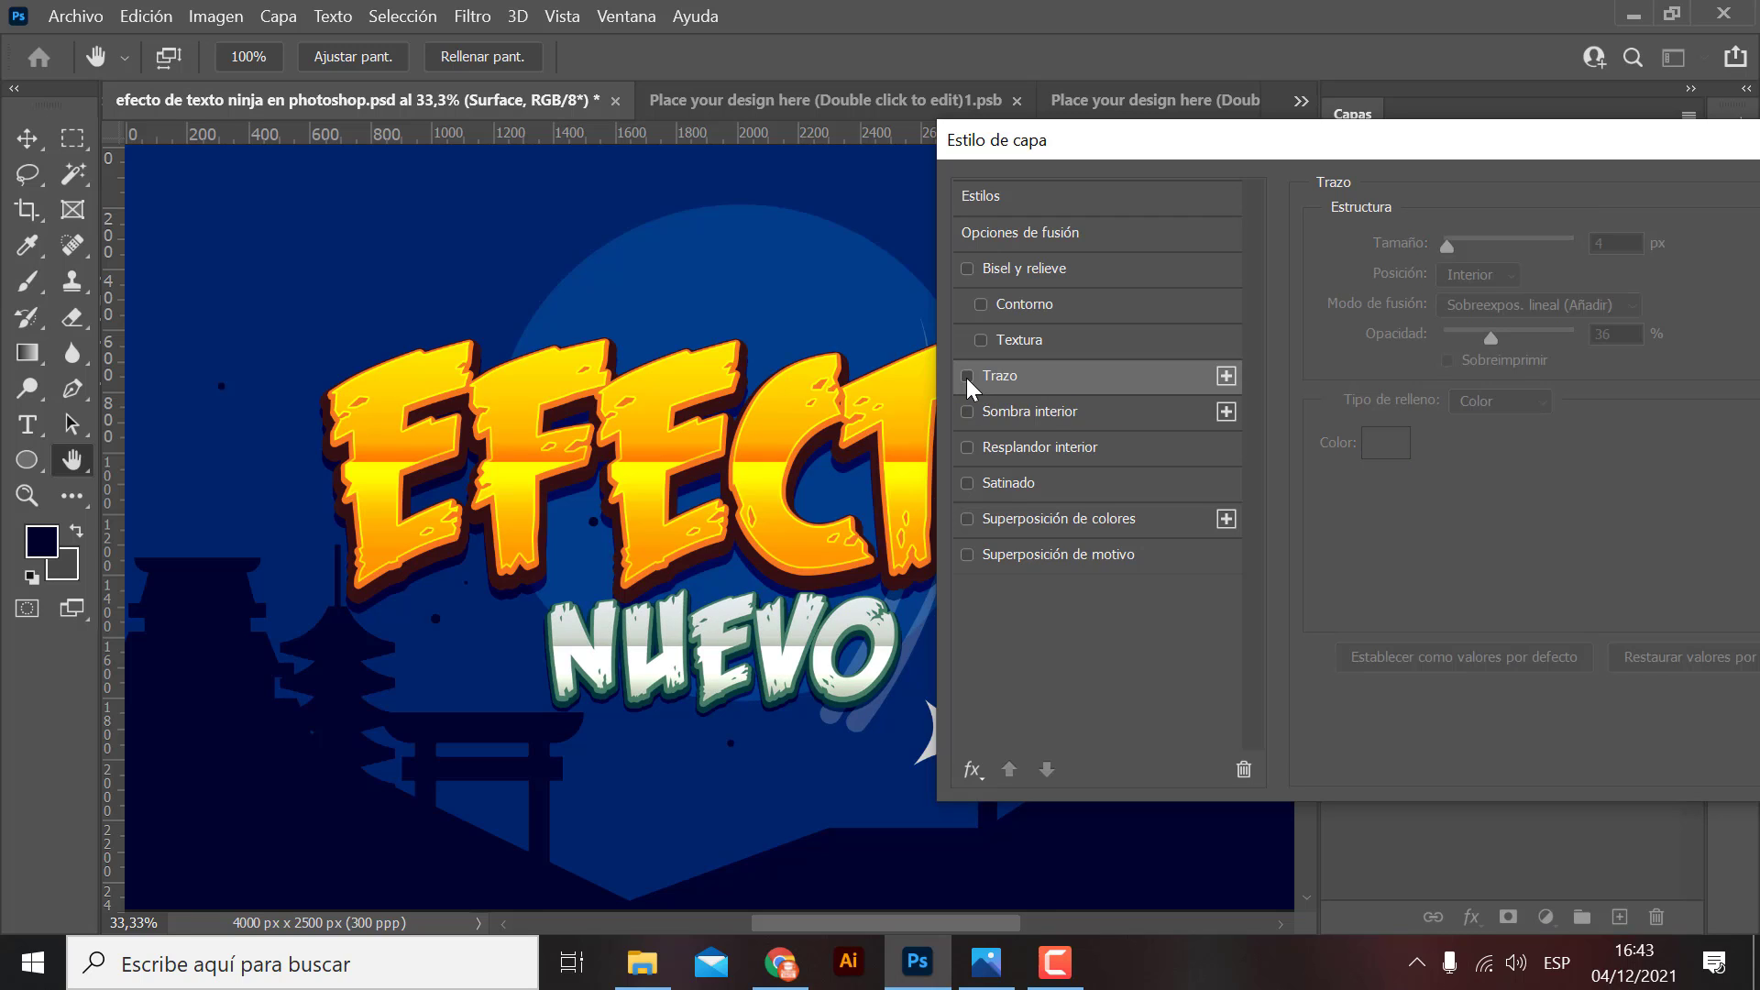
click(967, 376)
click(967, 376)
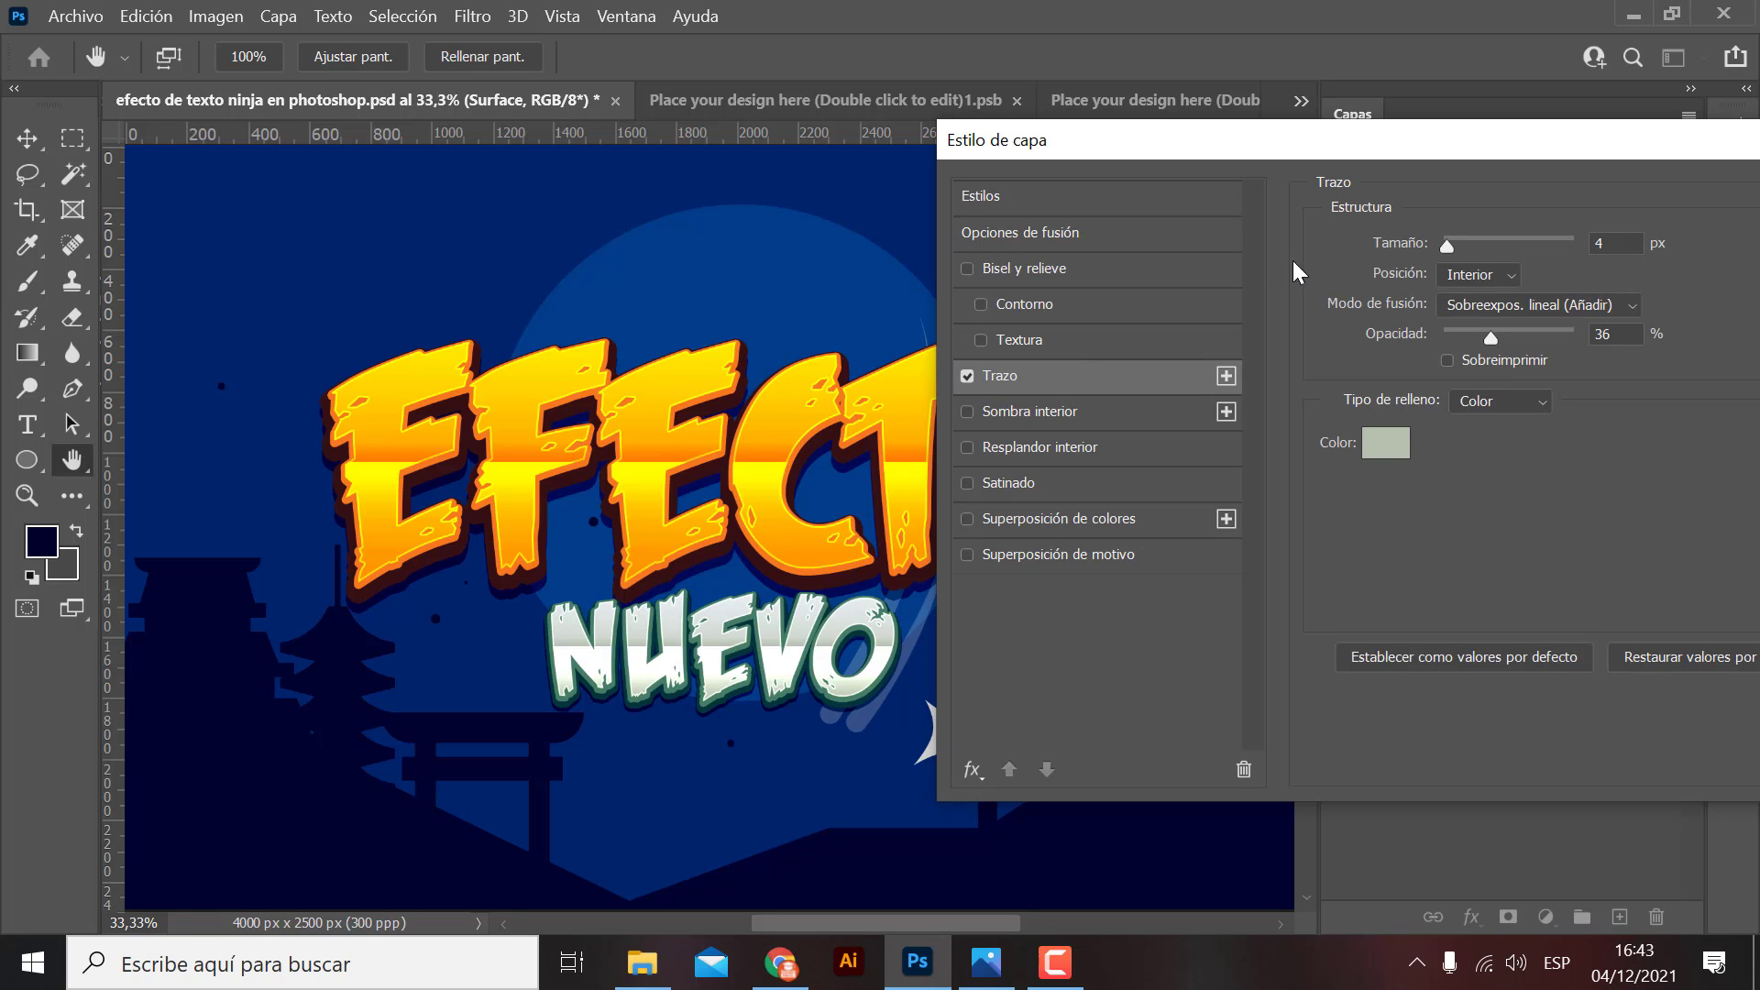
drag(1429, 152, 541, 135)
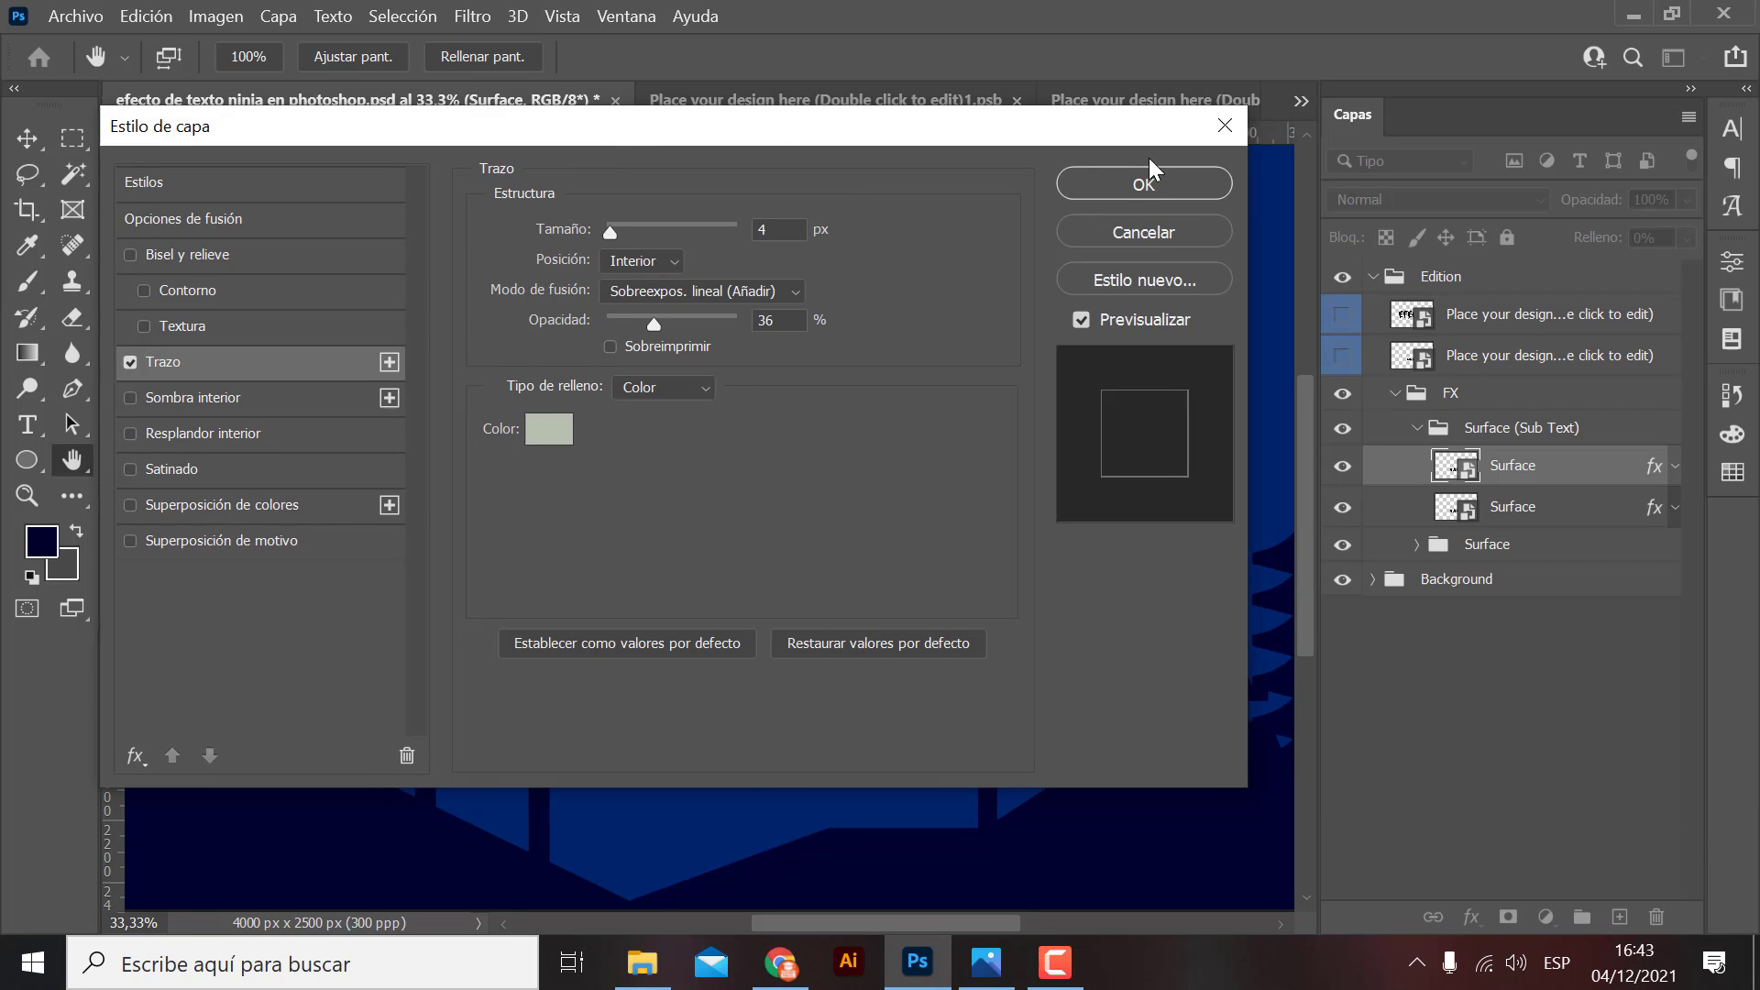
click(1146, 234)
click(1662, 510)
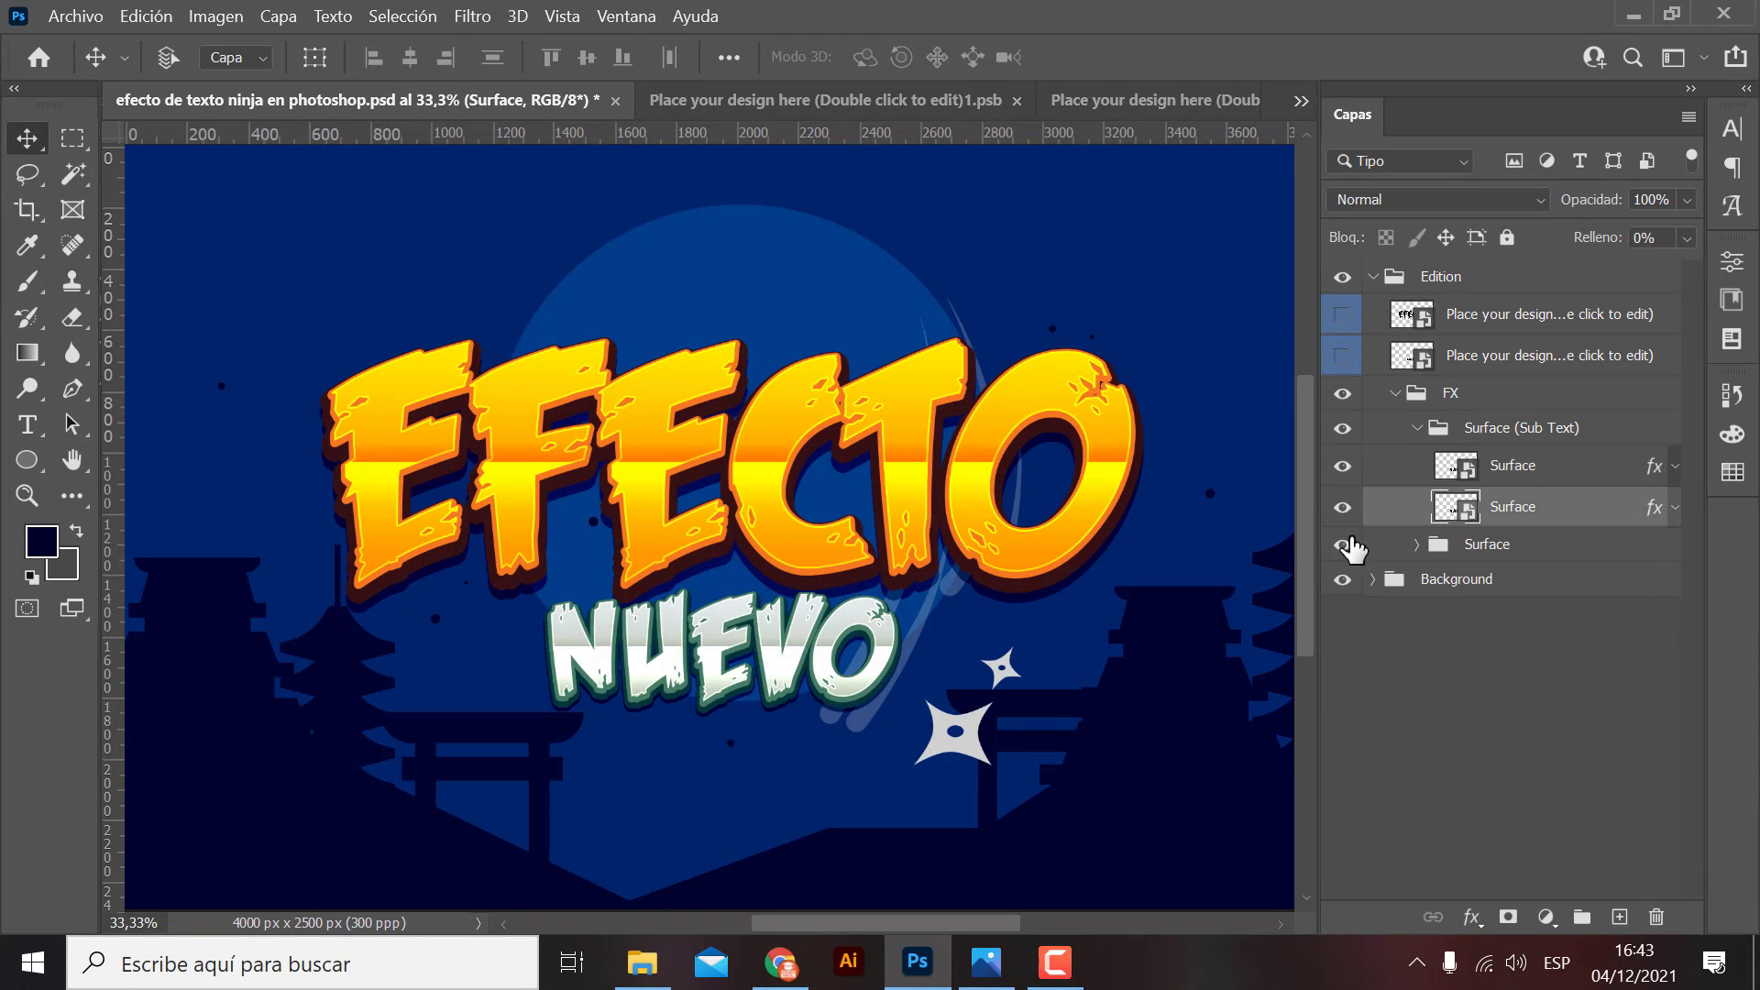
Open the lower NUEVO Surface layer's style and compare both gradient overlays on and off.
double_click(1655, 507)
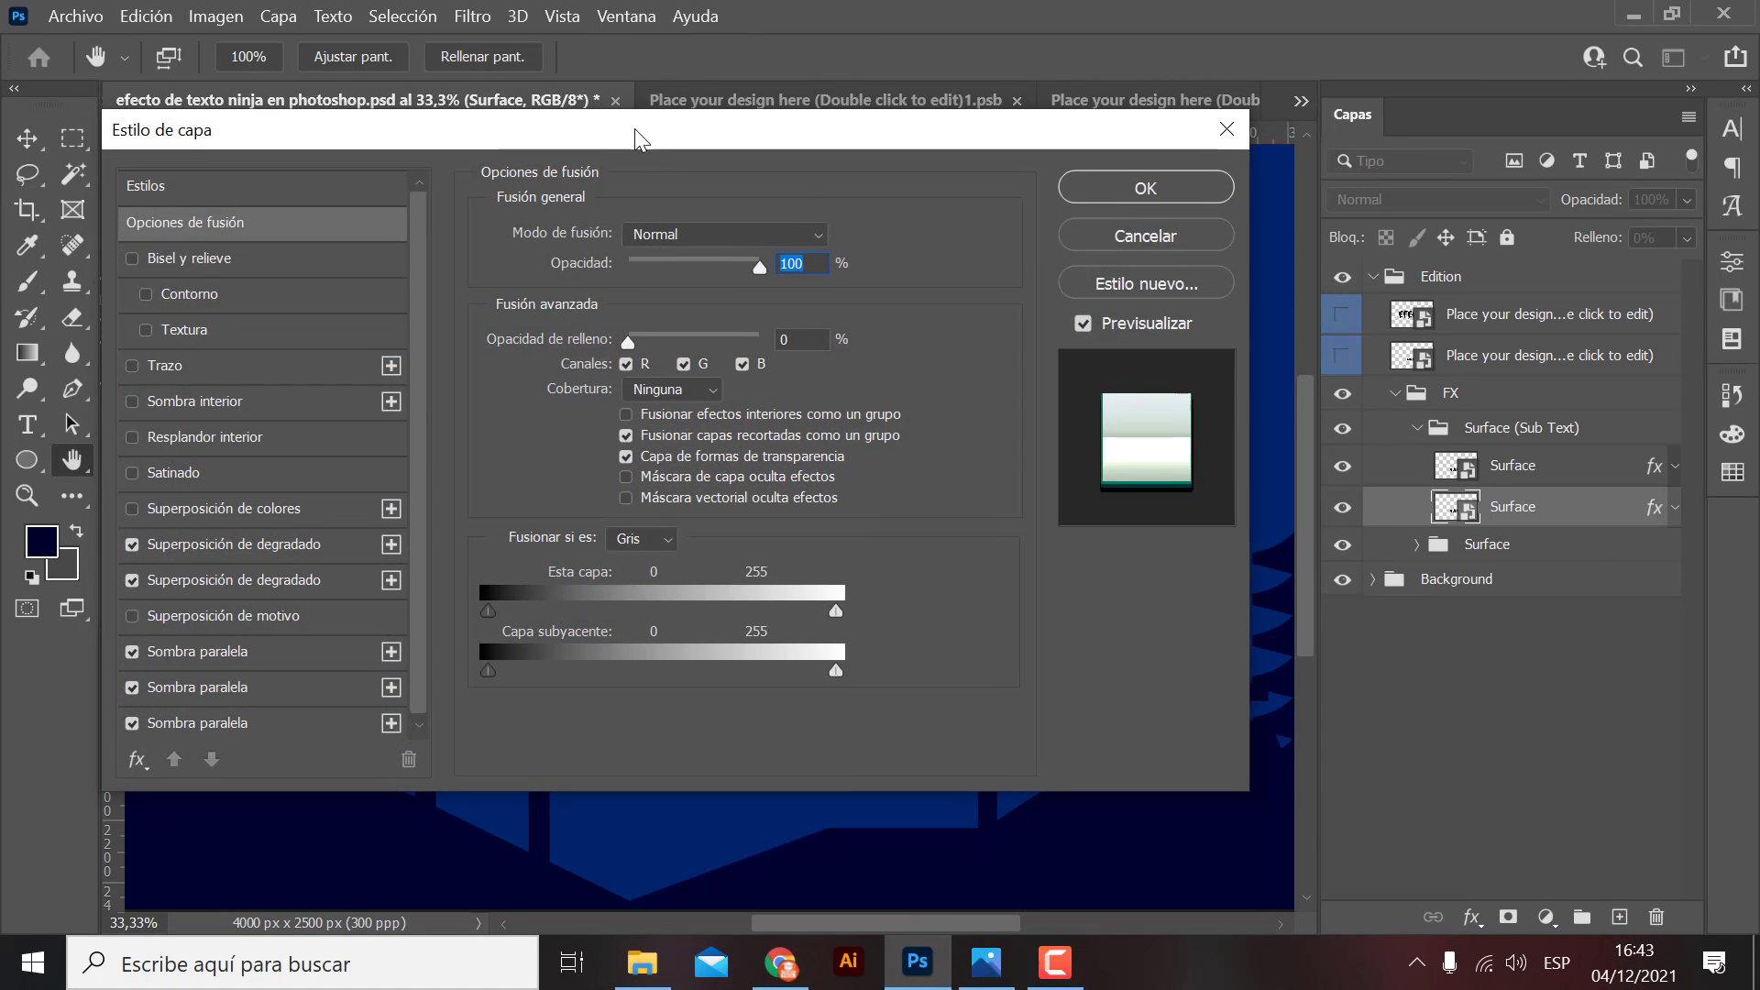
drag(642, 139, 1327, 174)
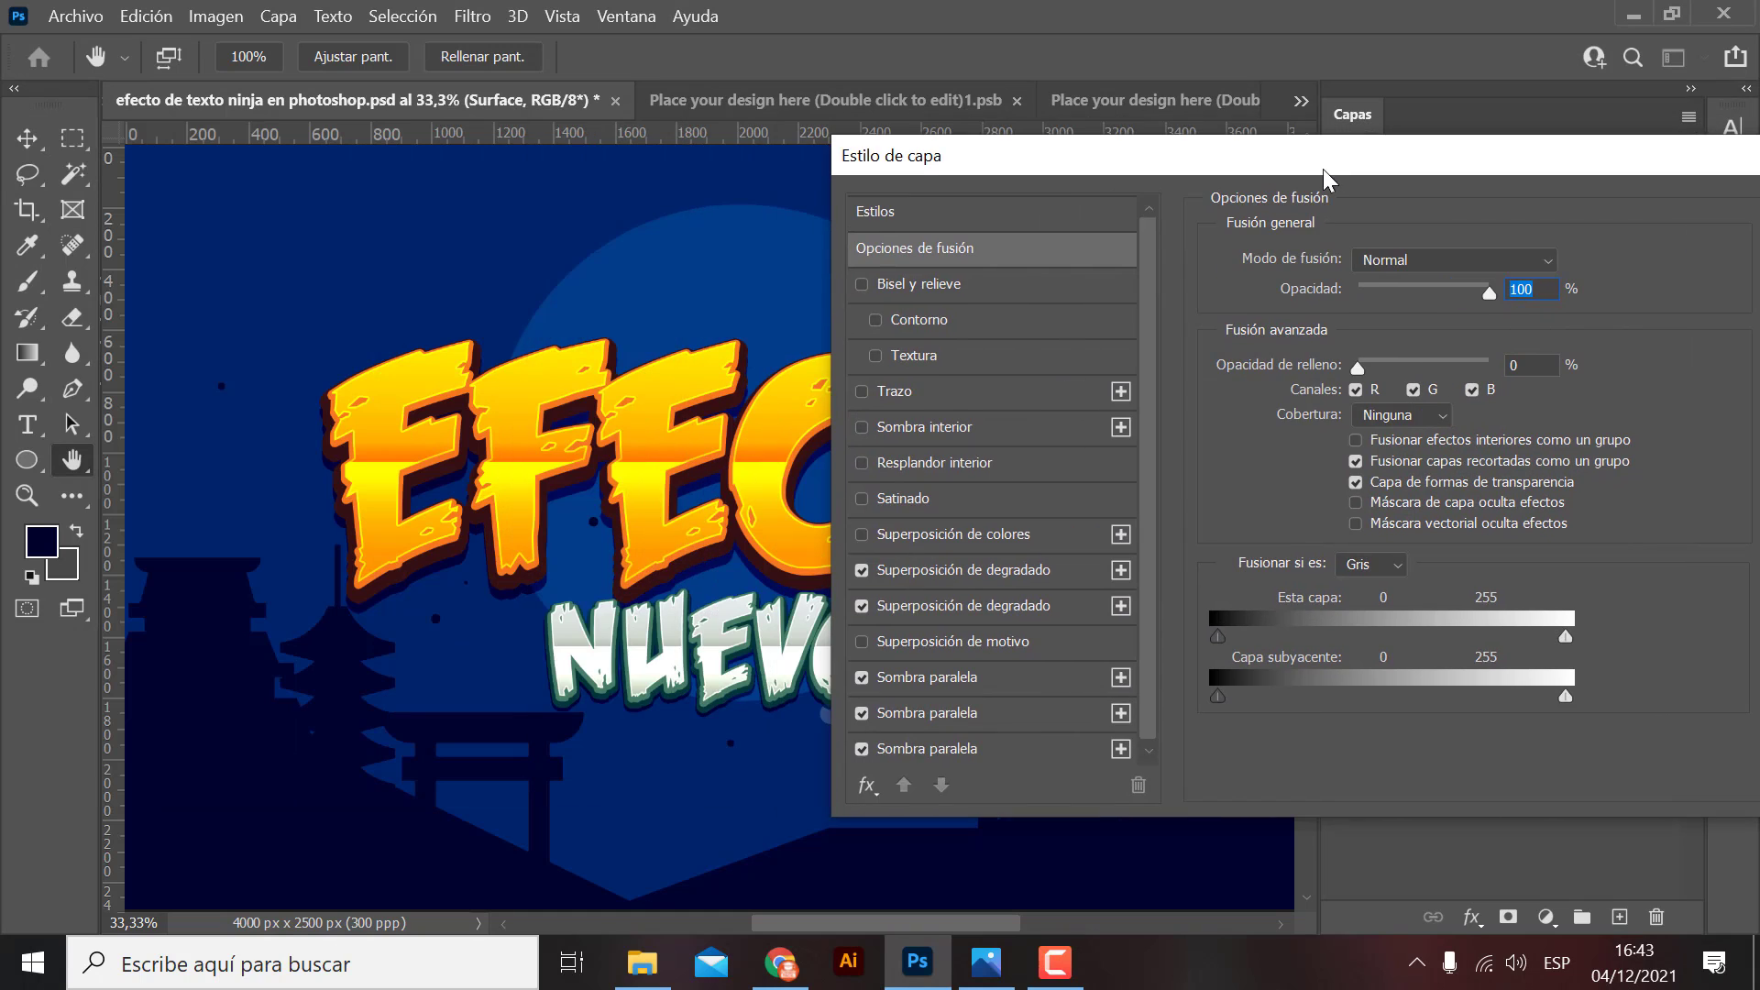
click(954, 571)
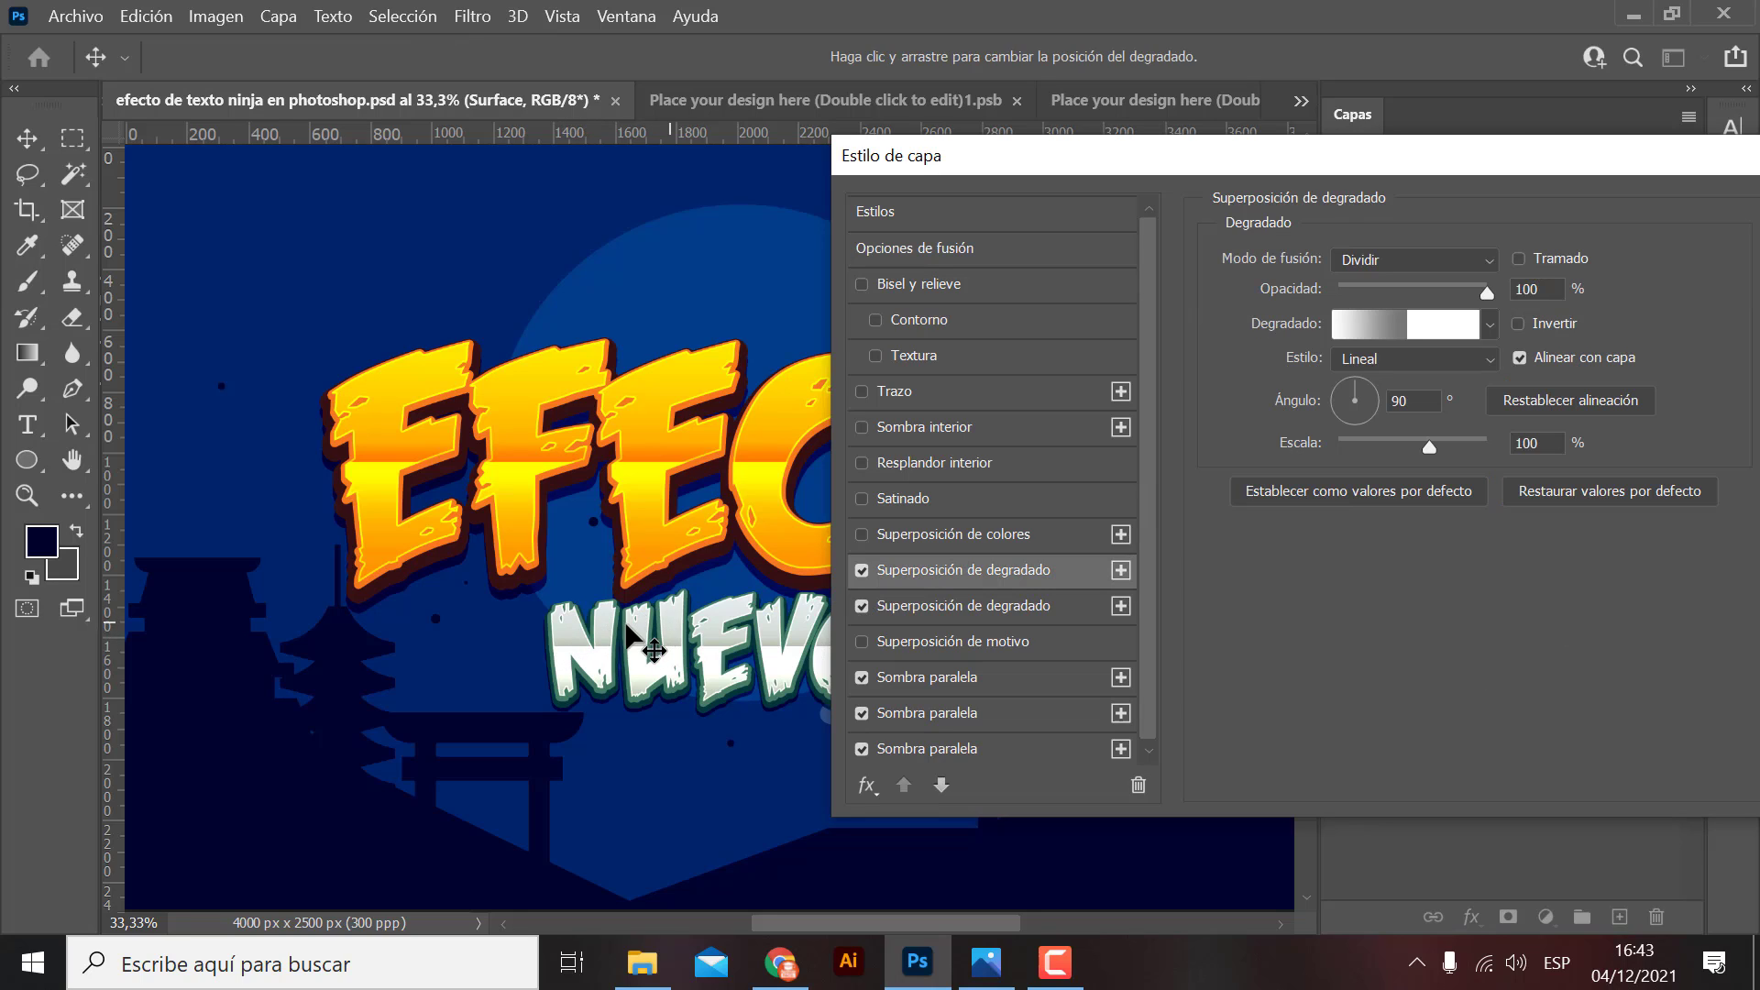
click(862, 570)
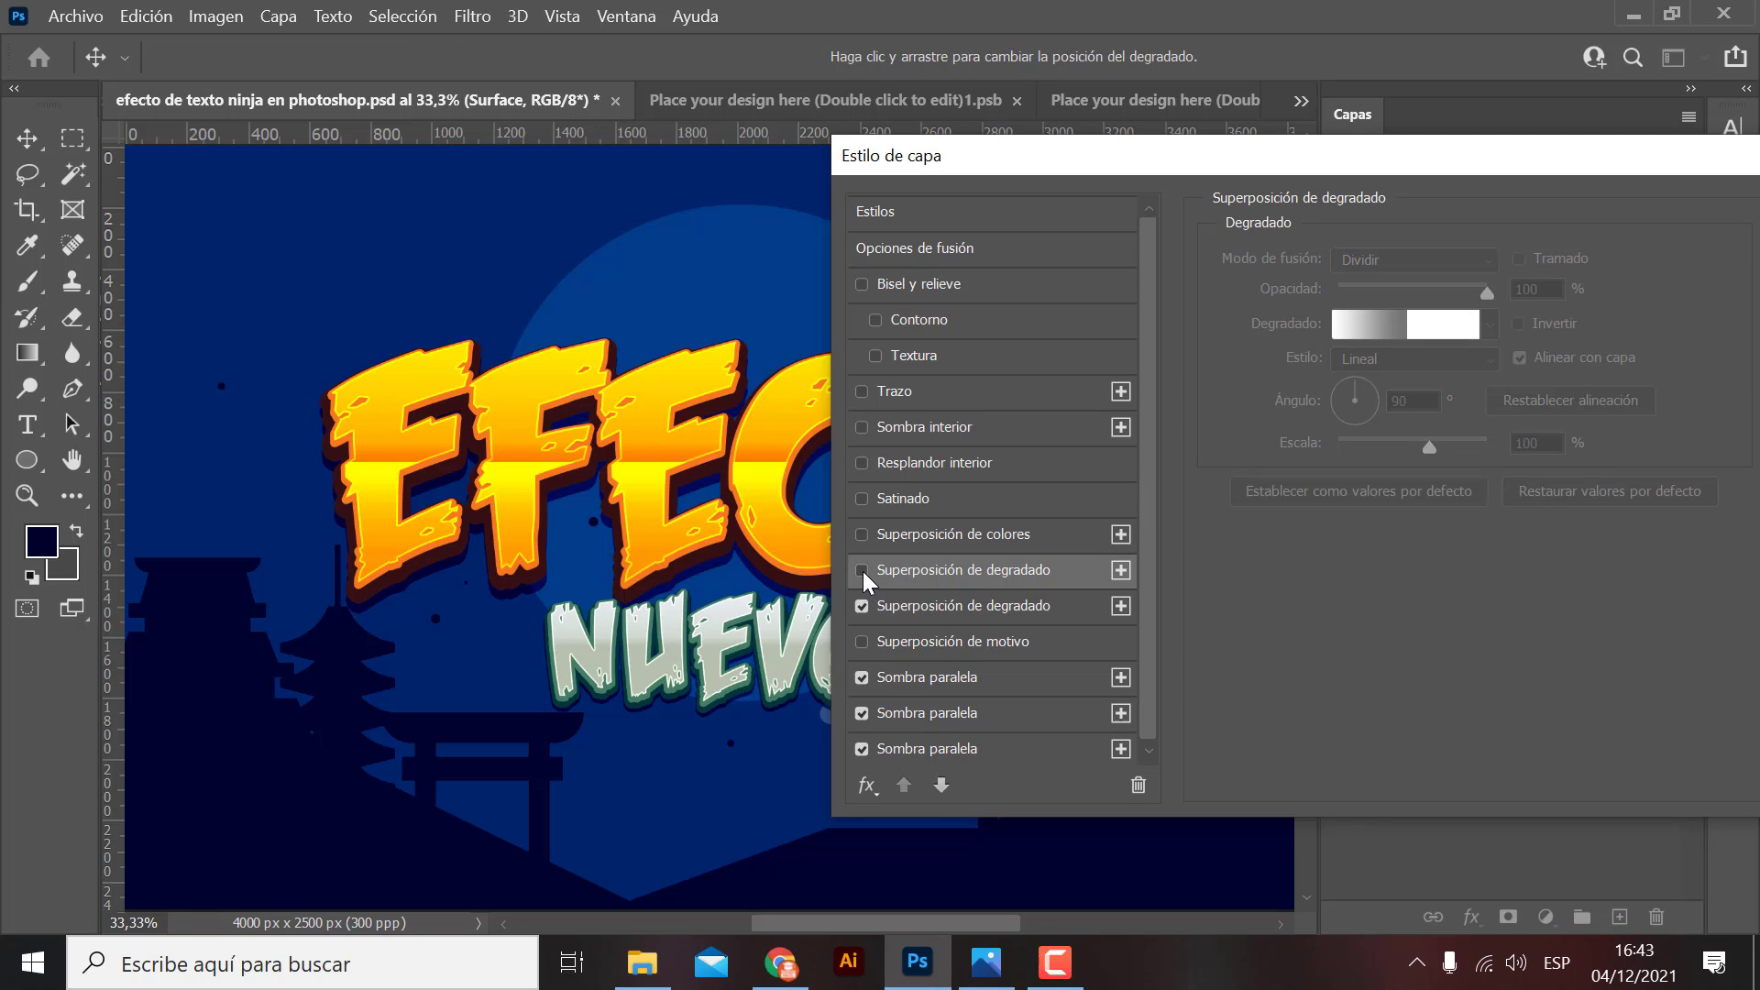
click(862, 571)
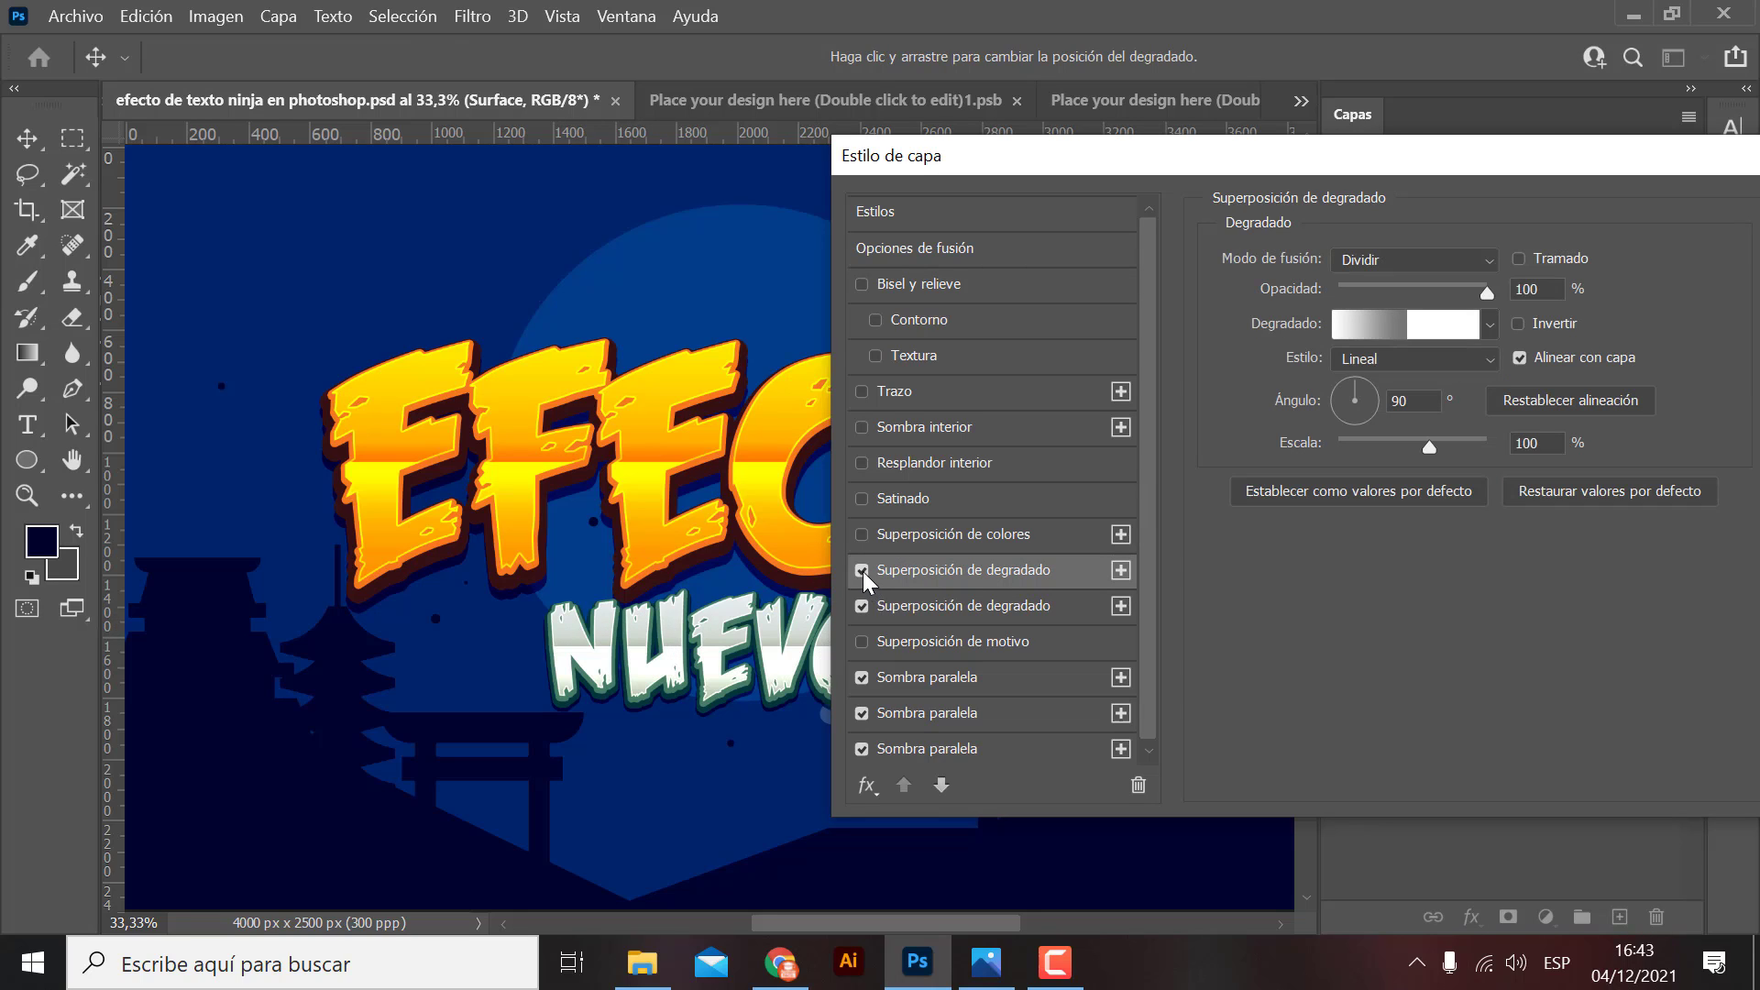
click(932, 617)
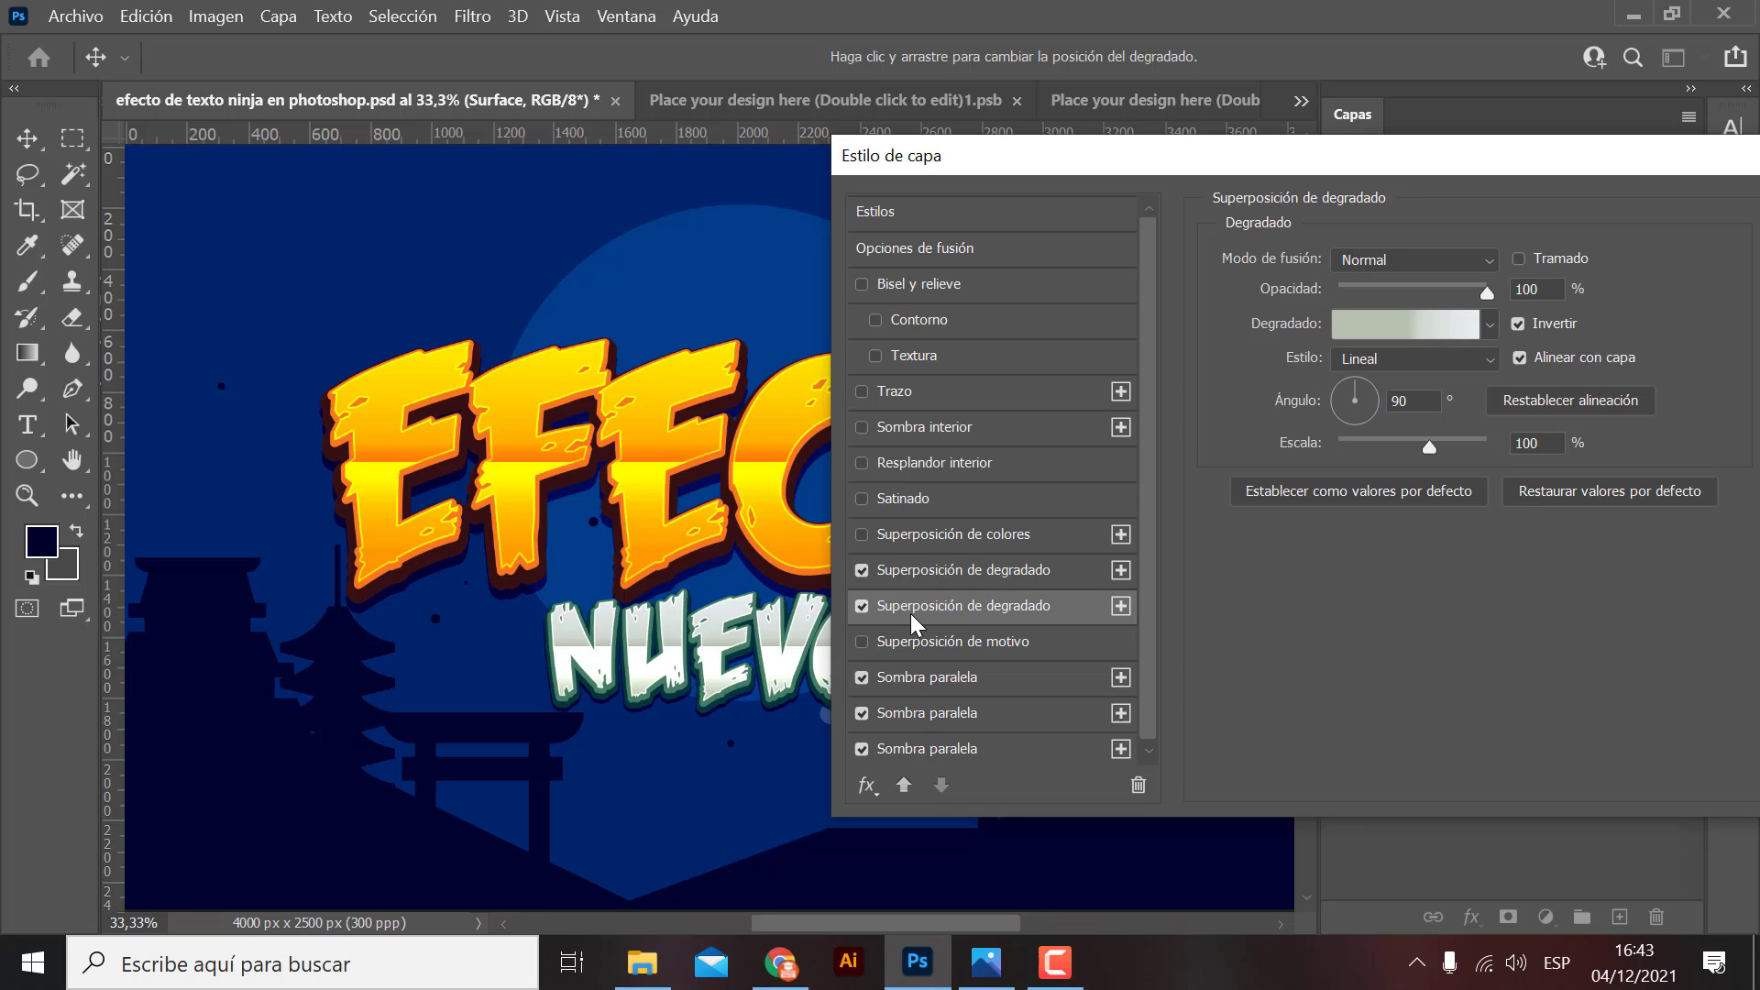
click(861, 606)
click(861, 606)
Review the drop shadow (6 px distance, 10 px size) on and off, then close the style dialog.
click(948, 682)
click(862, 677)
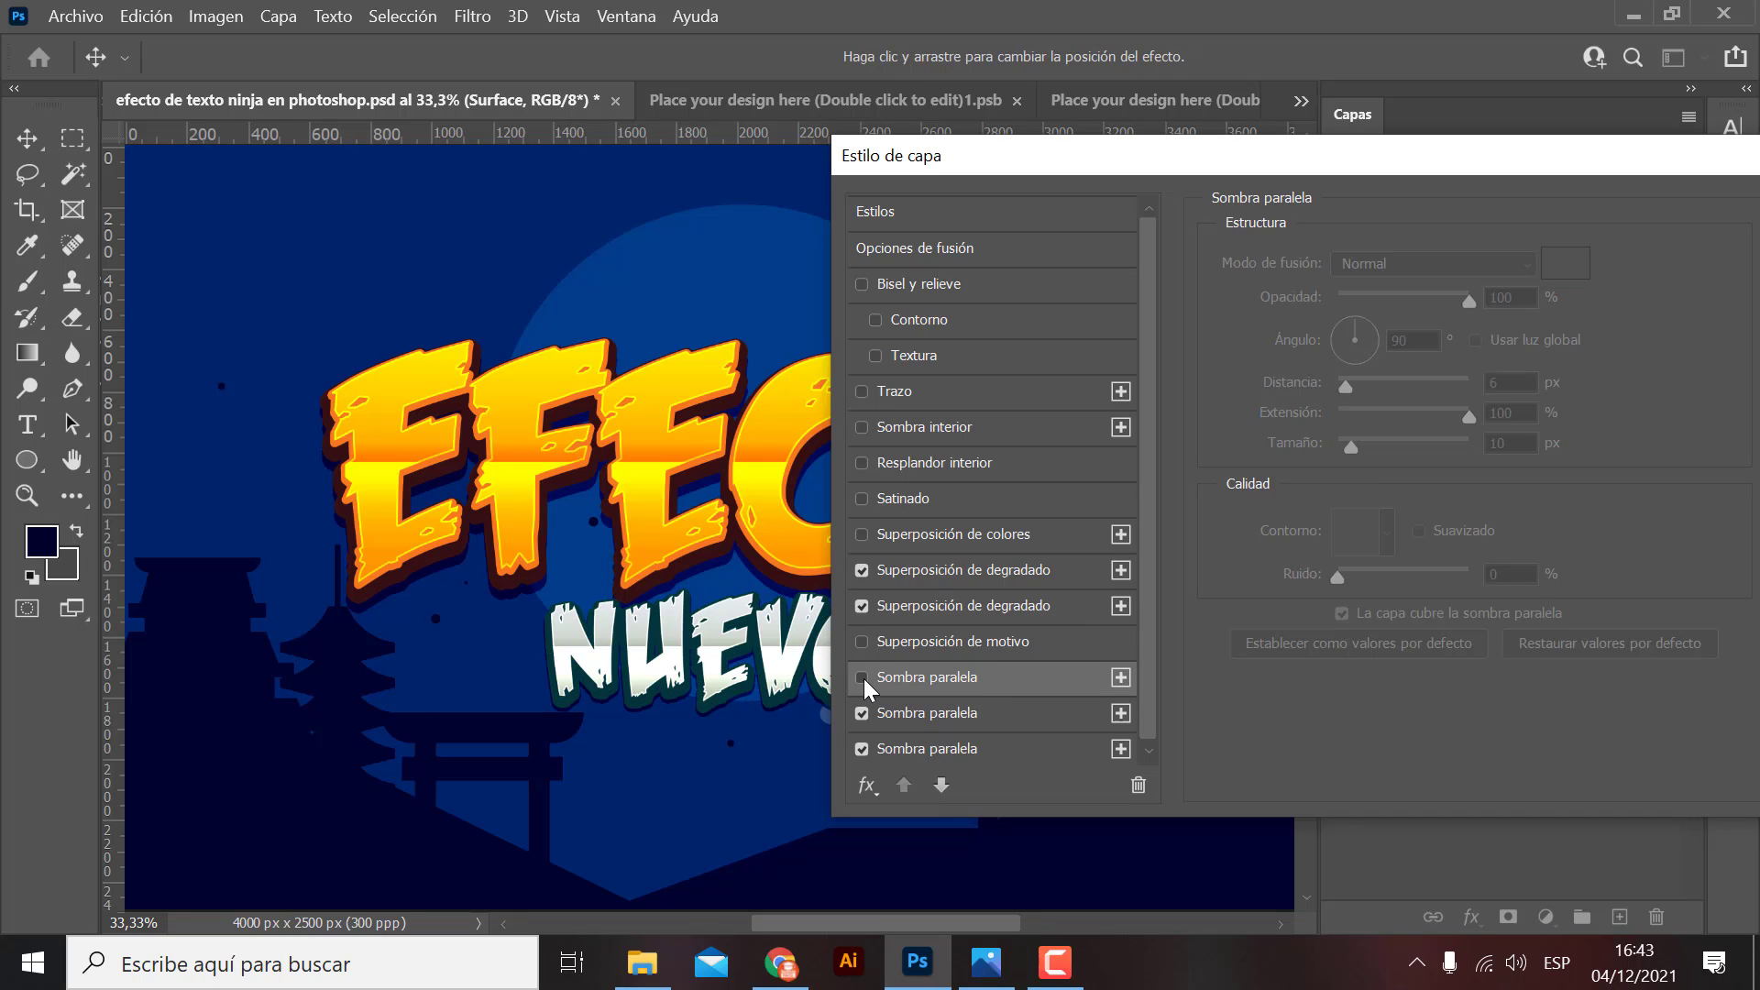
click(861, 677)
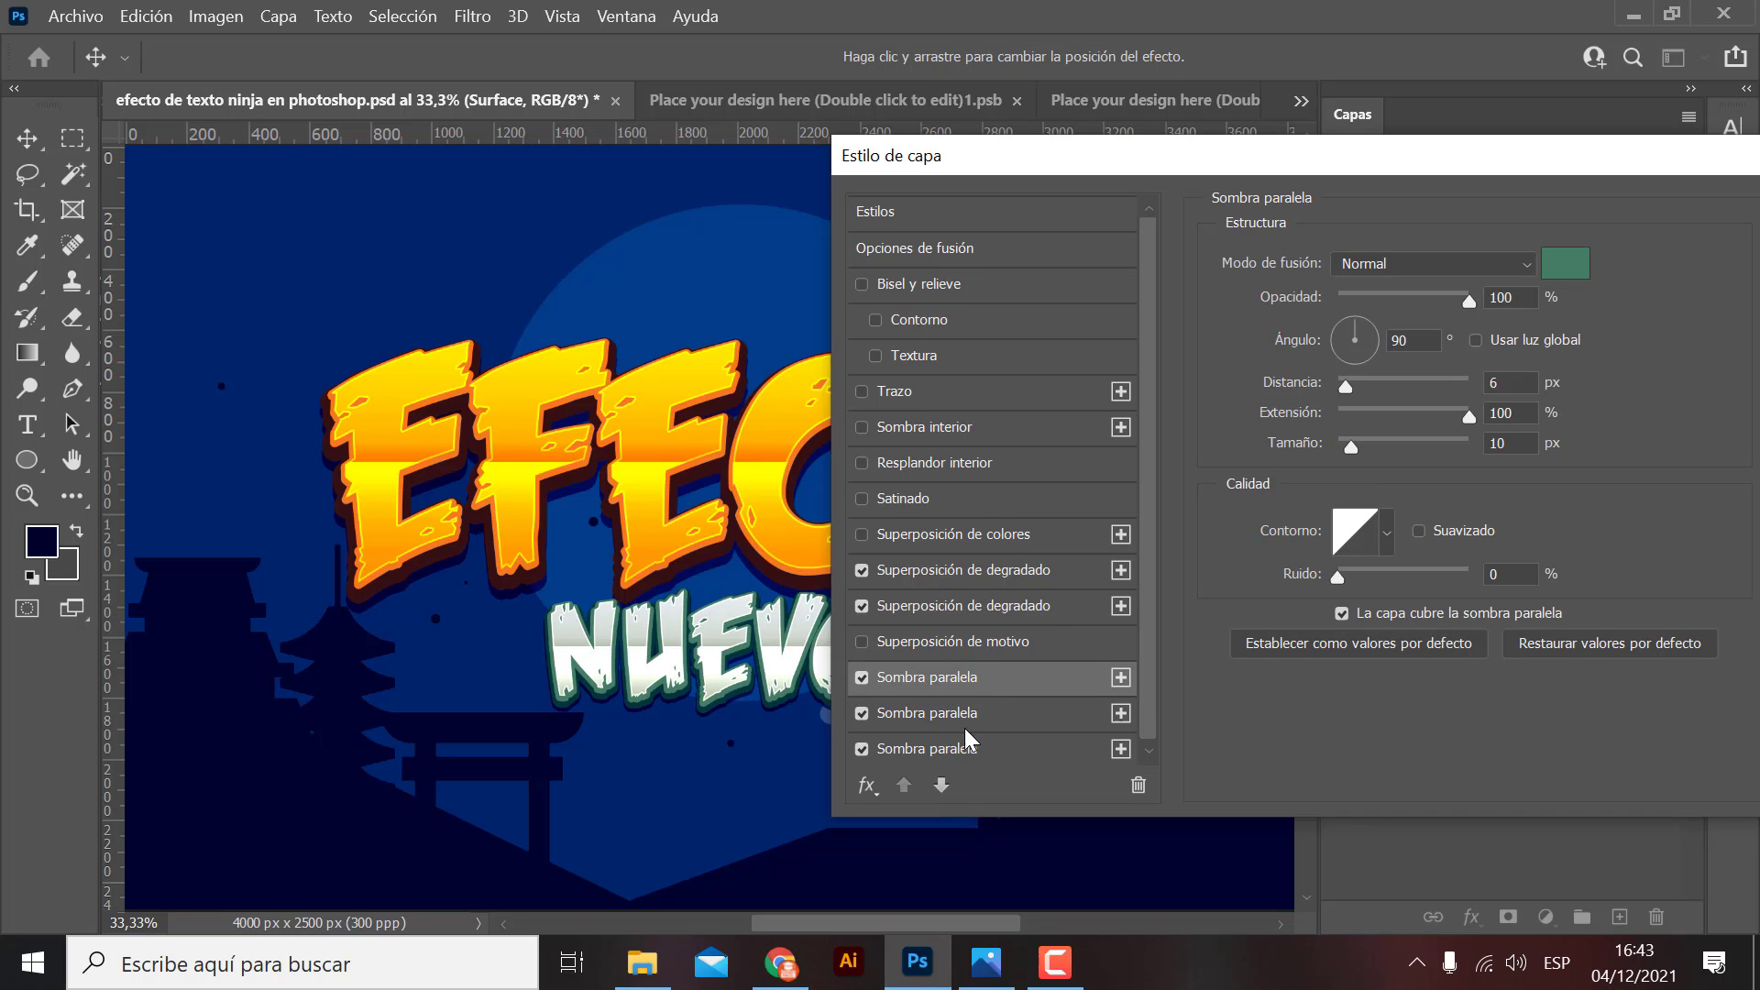
scroll(1018, 729, down, 1)
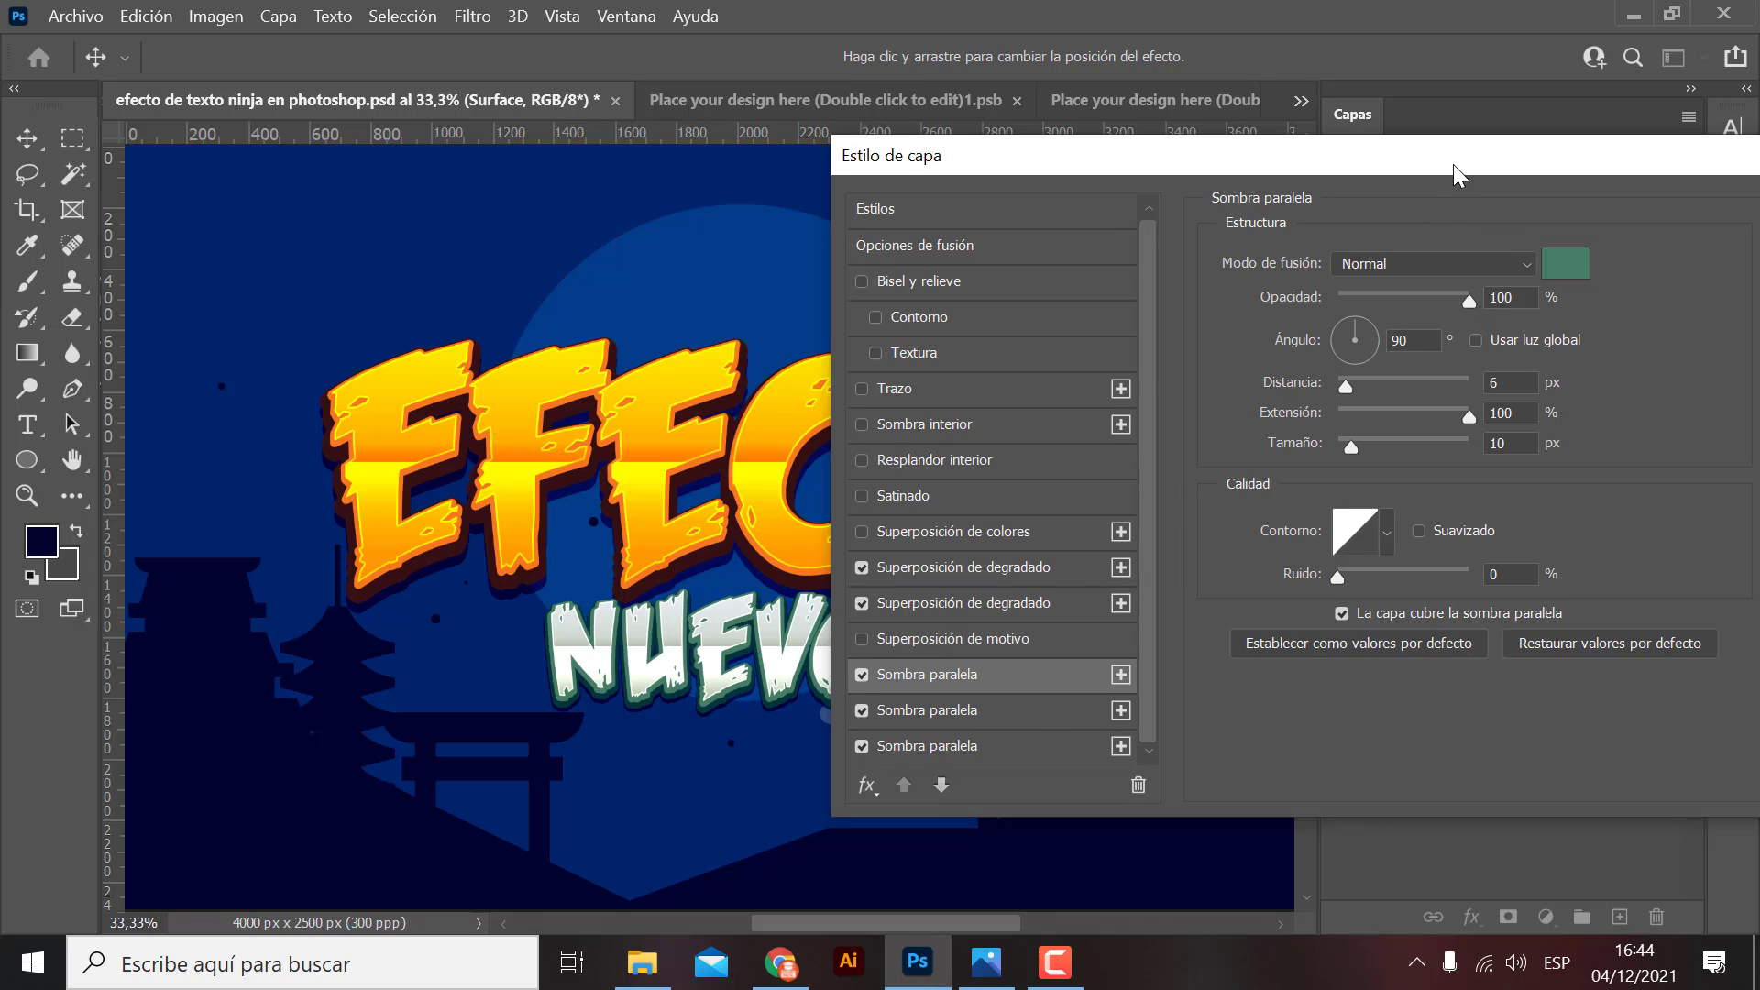
drag(1454, 163, 878, 158)
click(1380, 151)
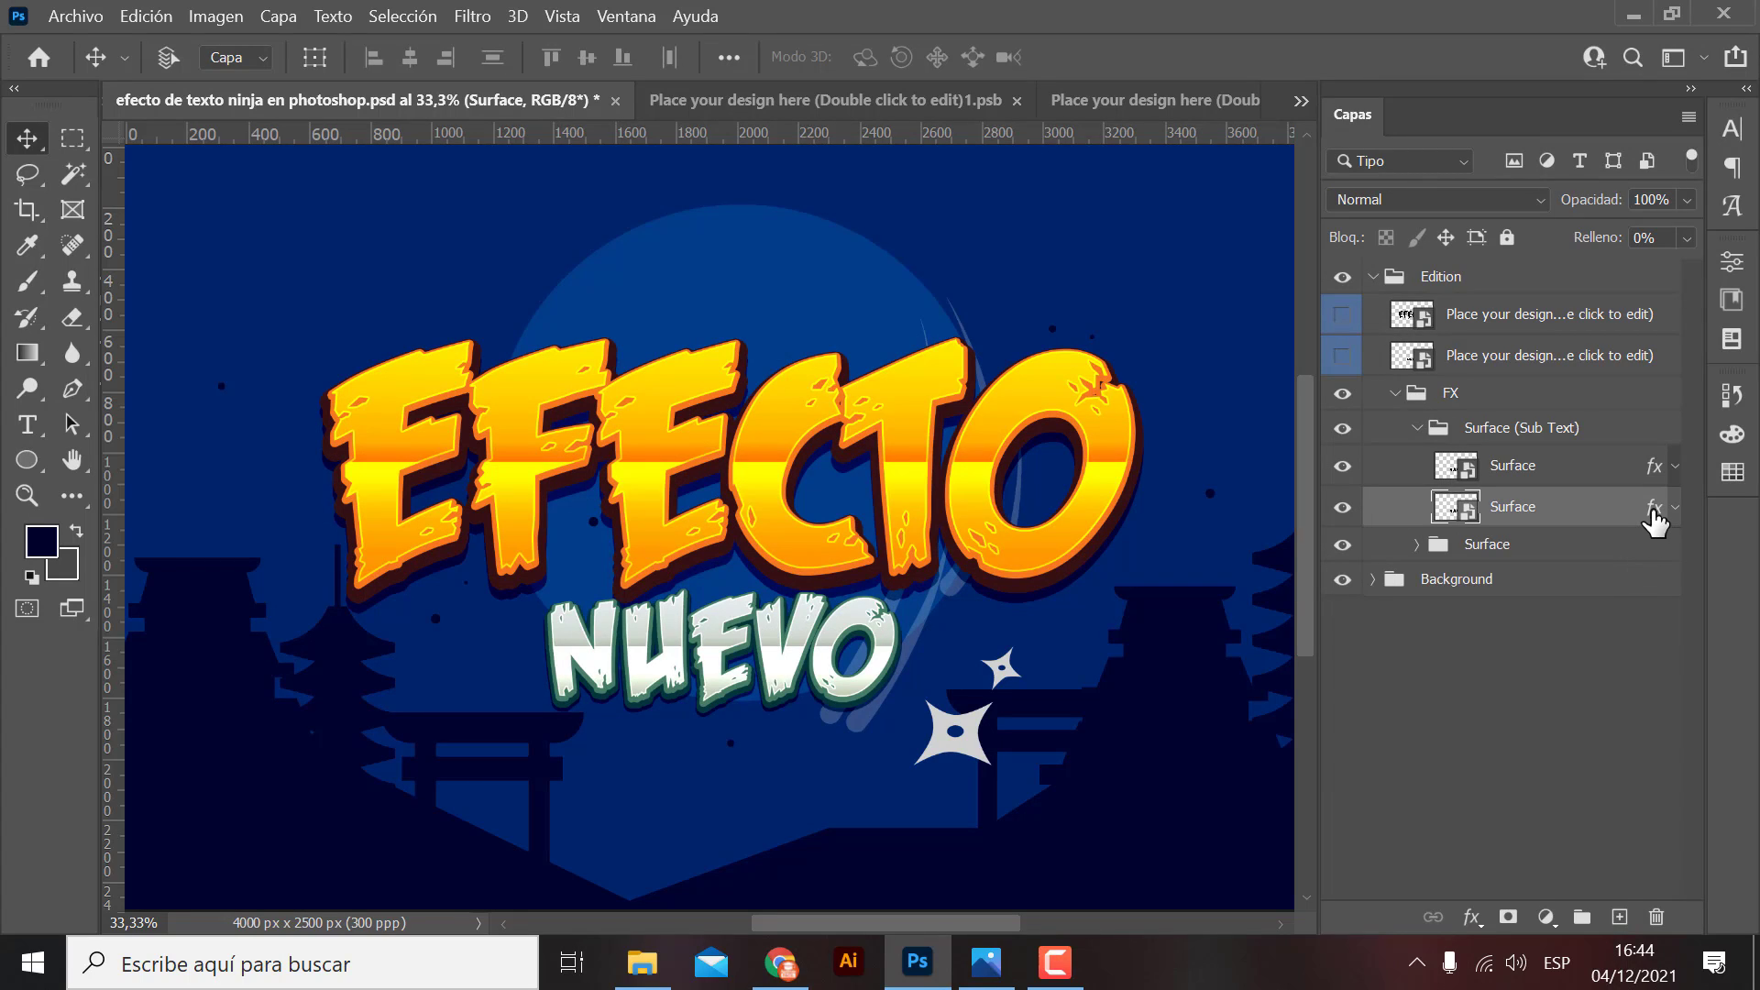
click(1592, 476)
Open the lower EFECTO Surface layer's style and show its second gradient overlay (Normal, inverted, 90°).
click(1430, 428)
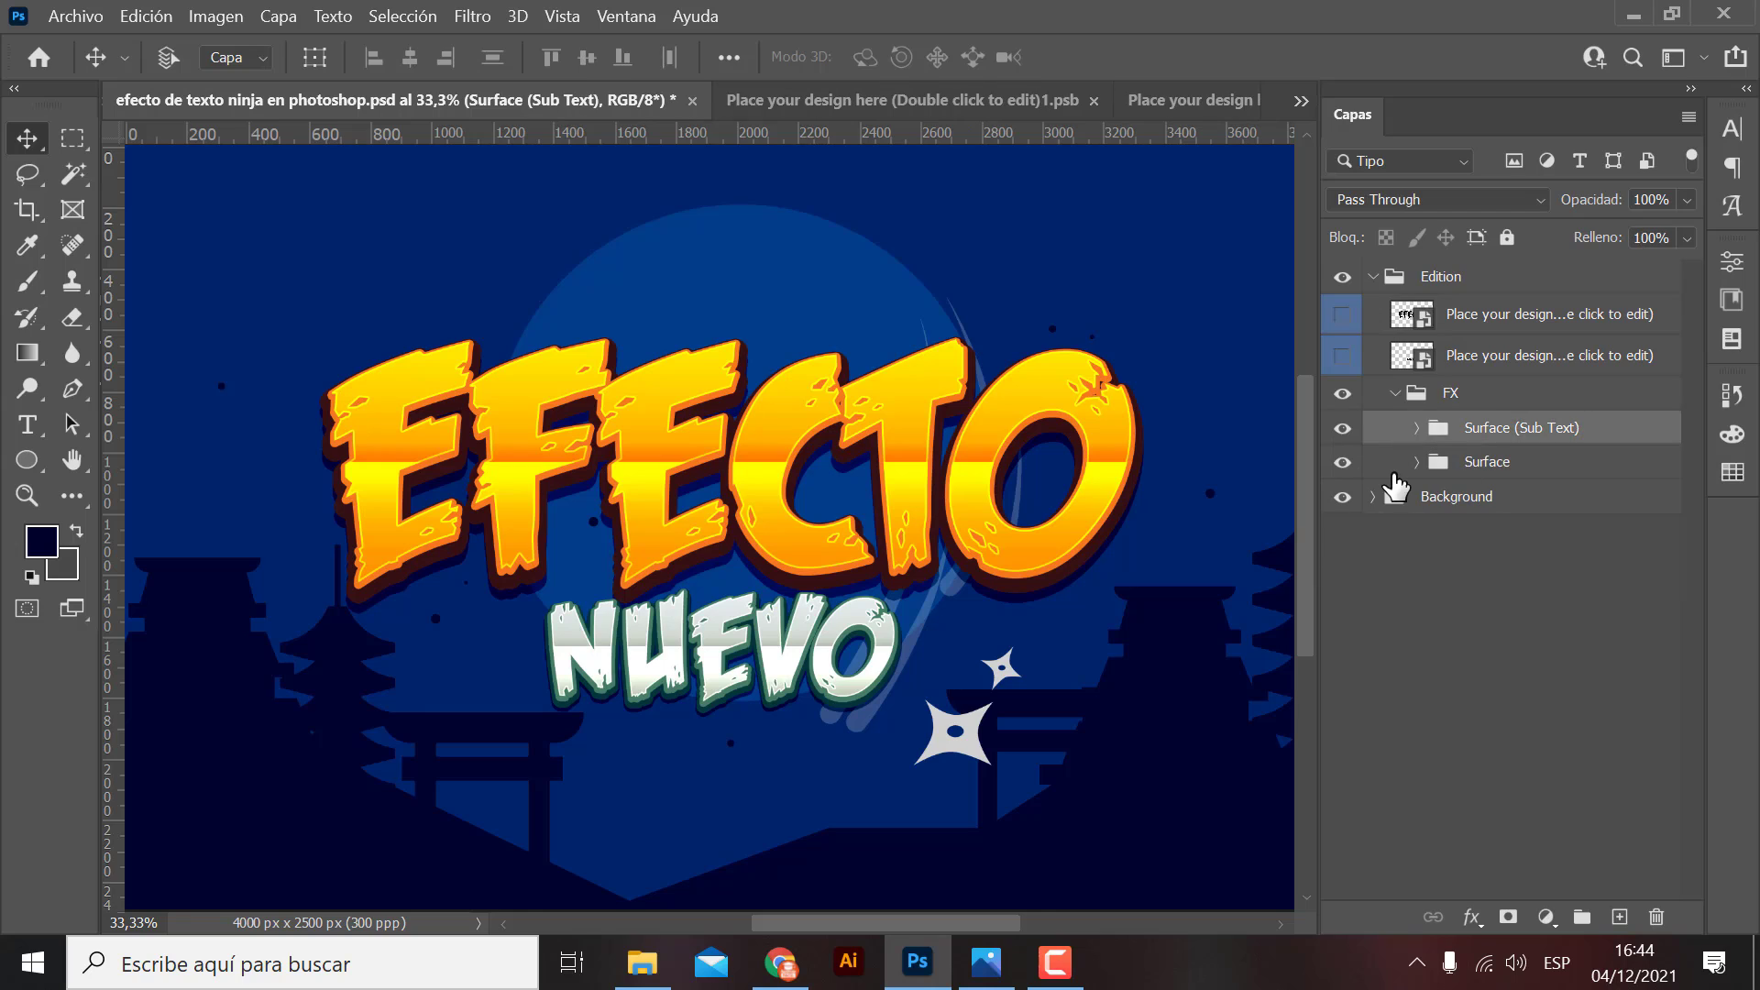
click(1416, 461)
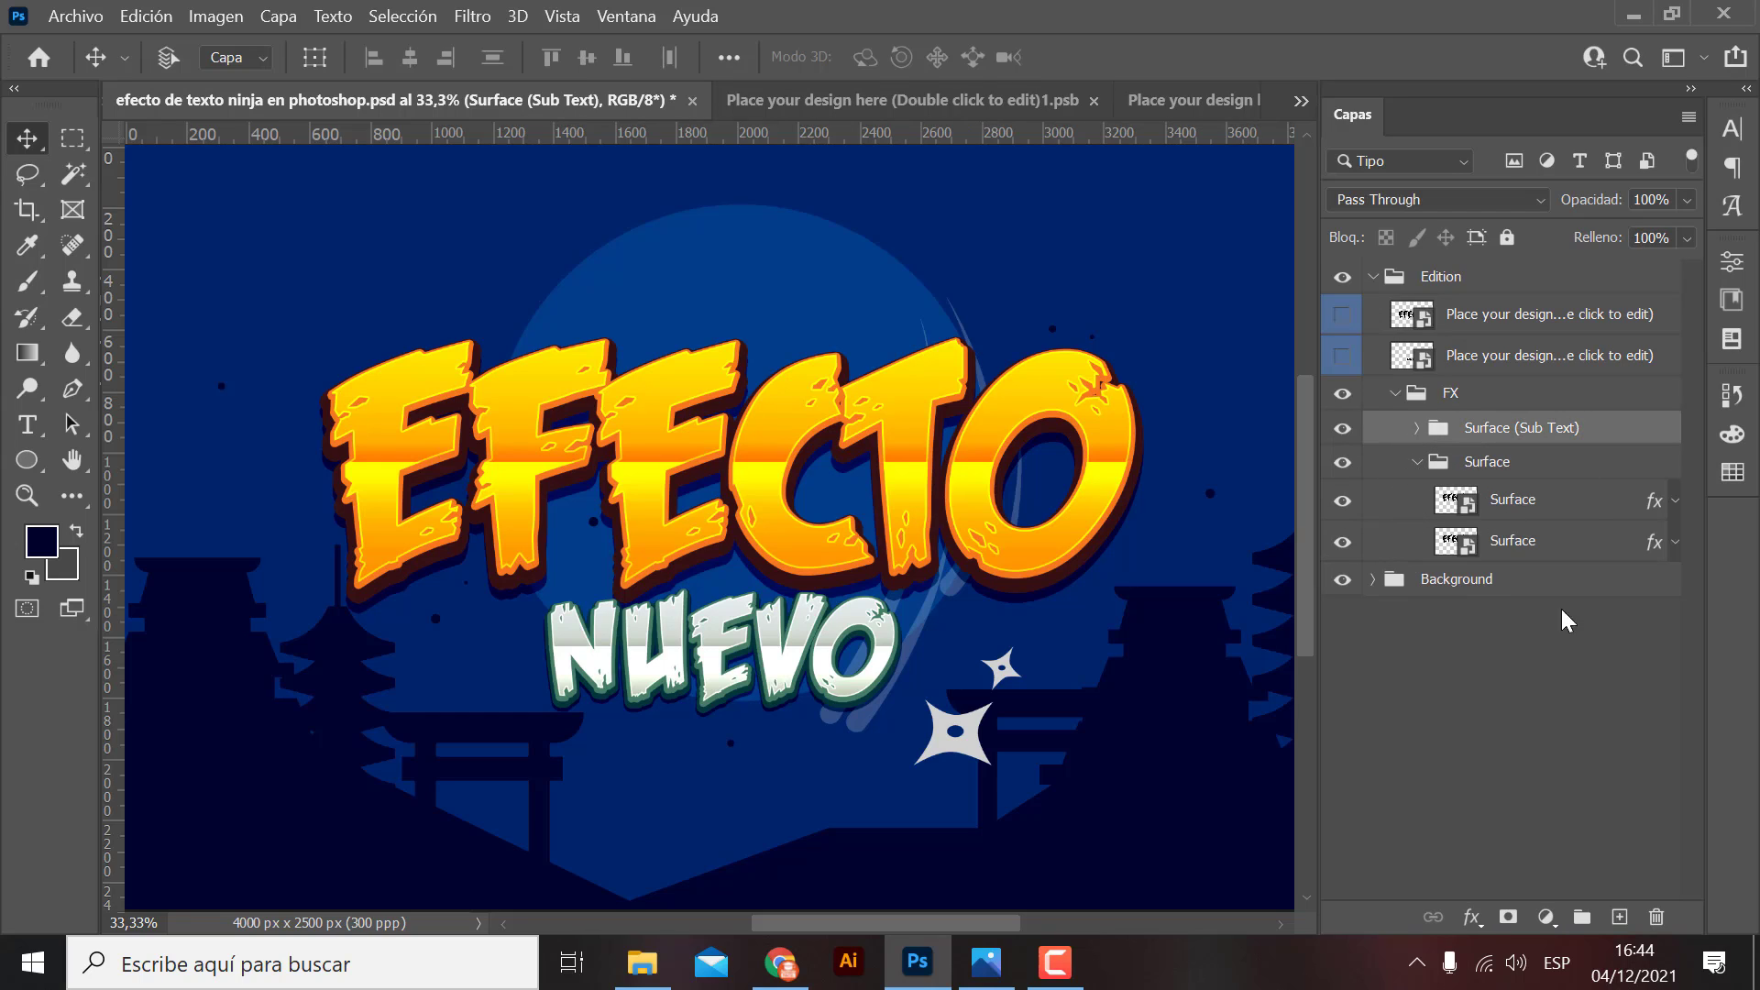
double_click(1654, 543)
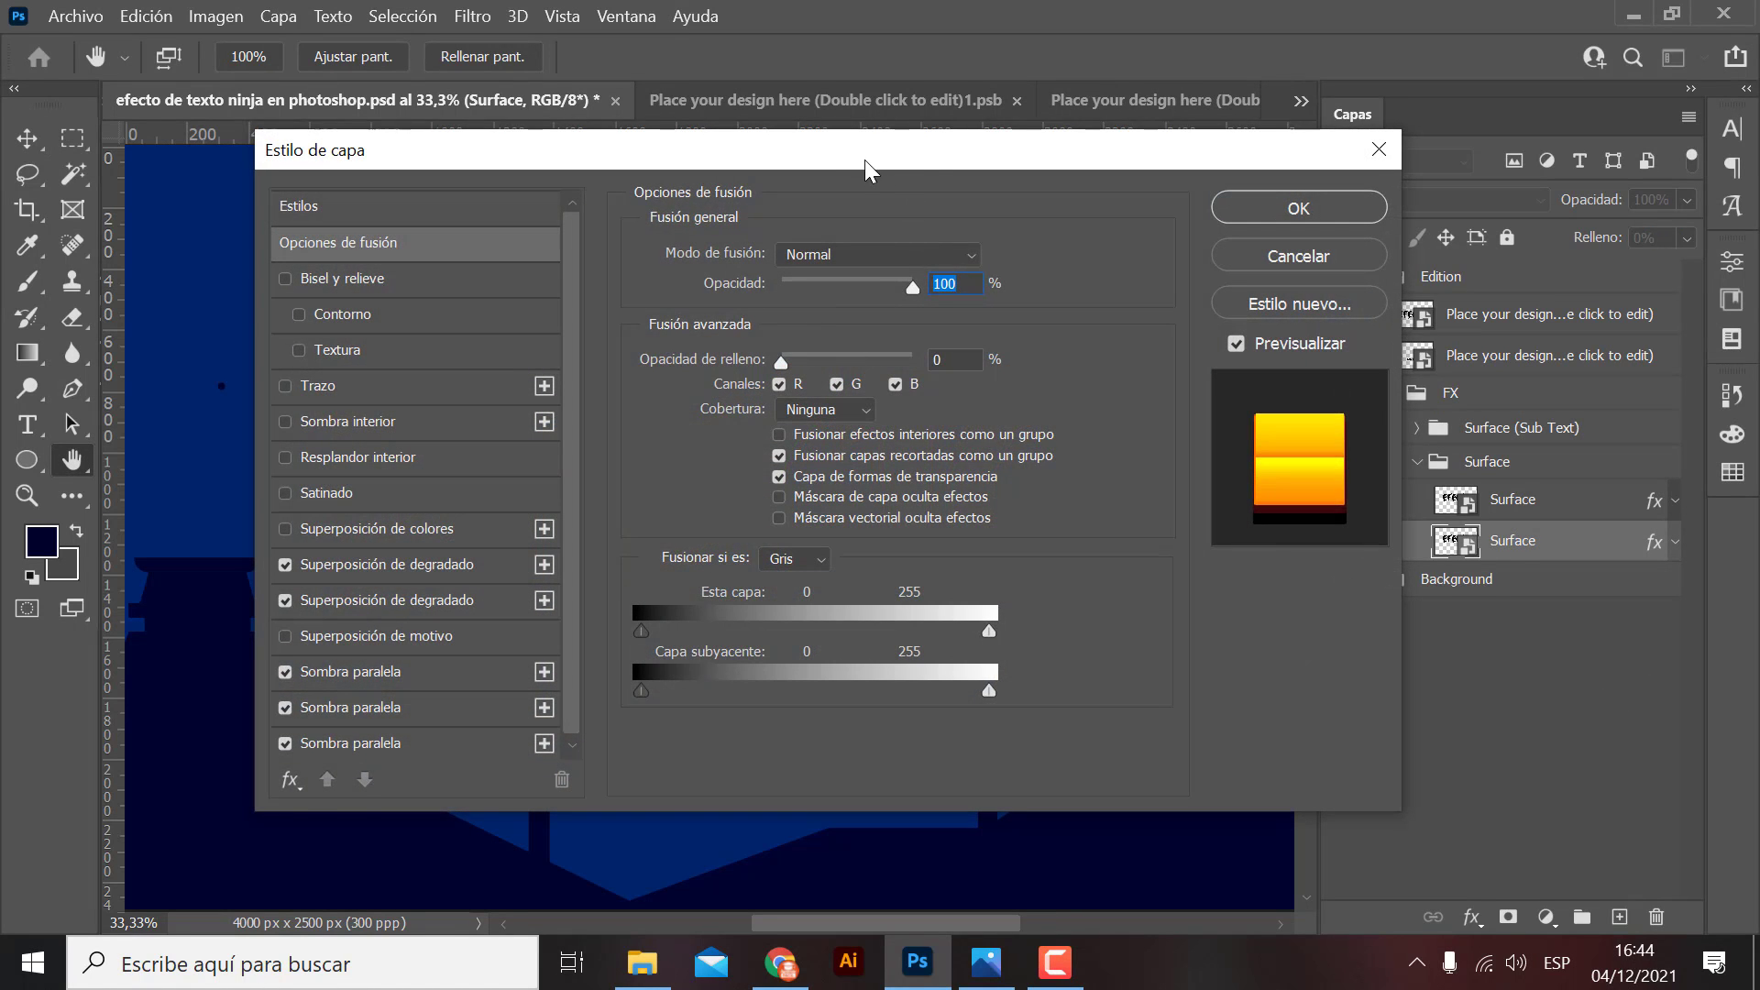
drag(868, 170, 1169, 169)
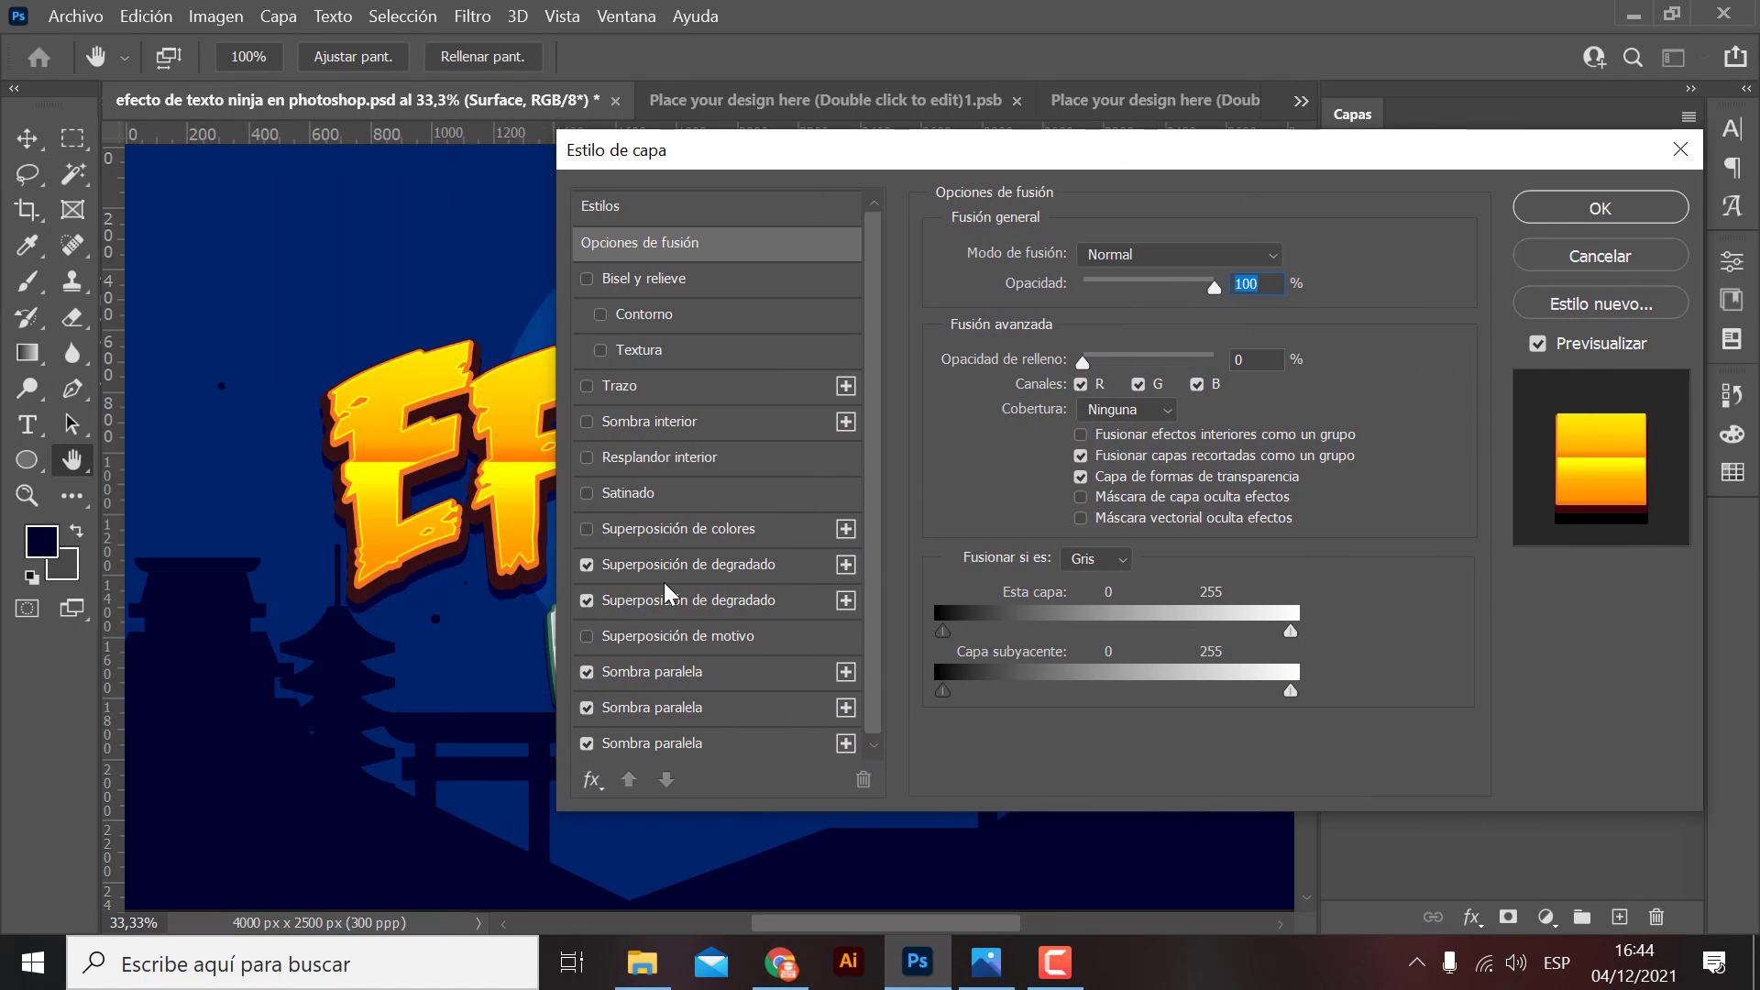
click(684, 565)
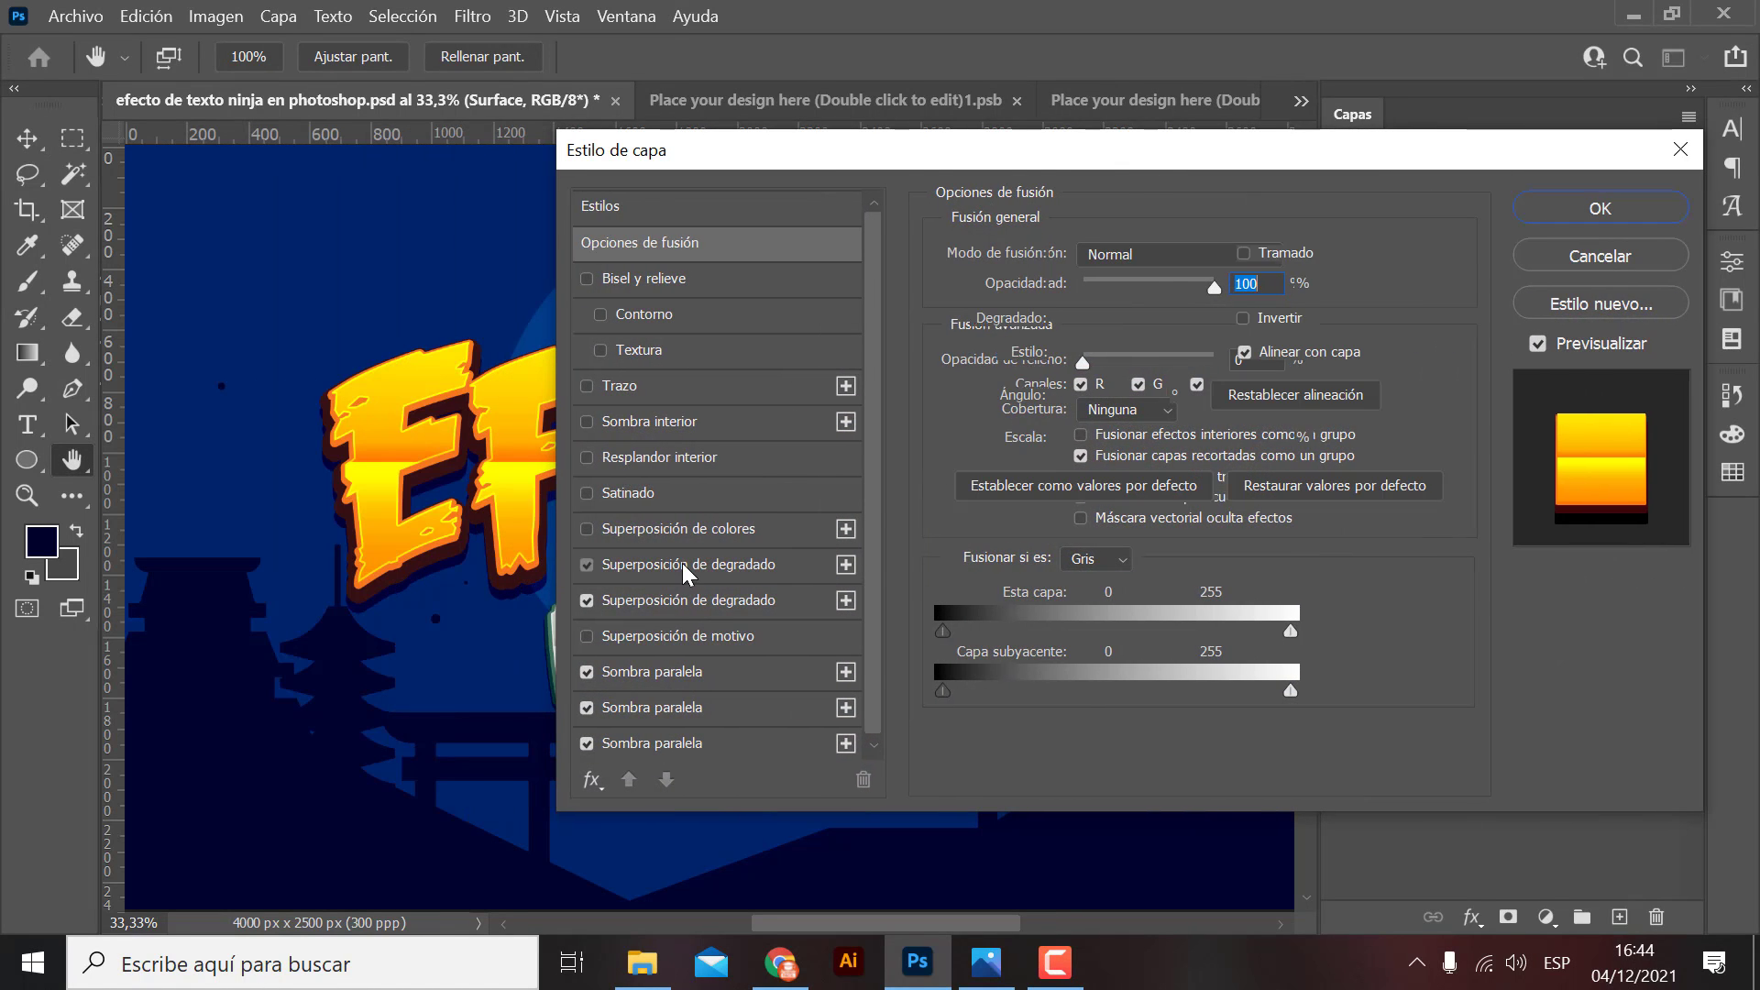
click(748, 611)
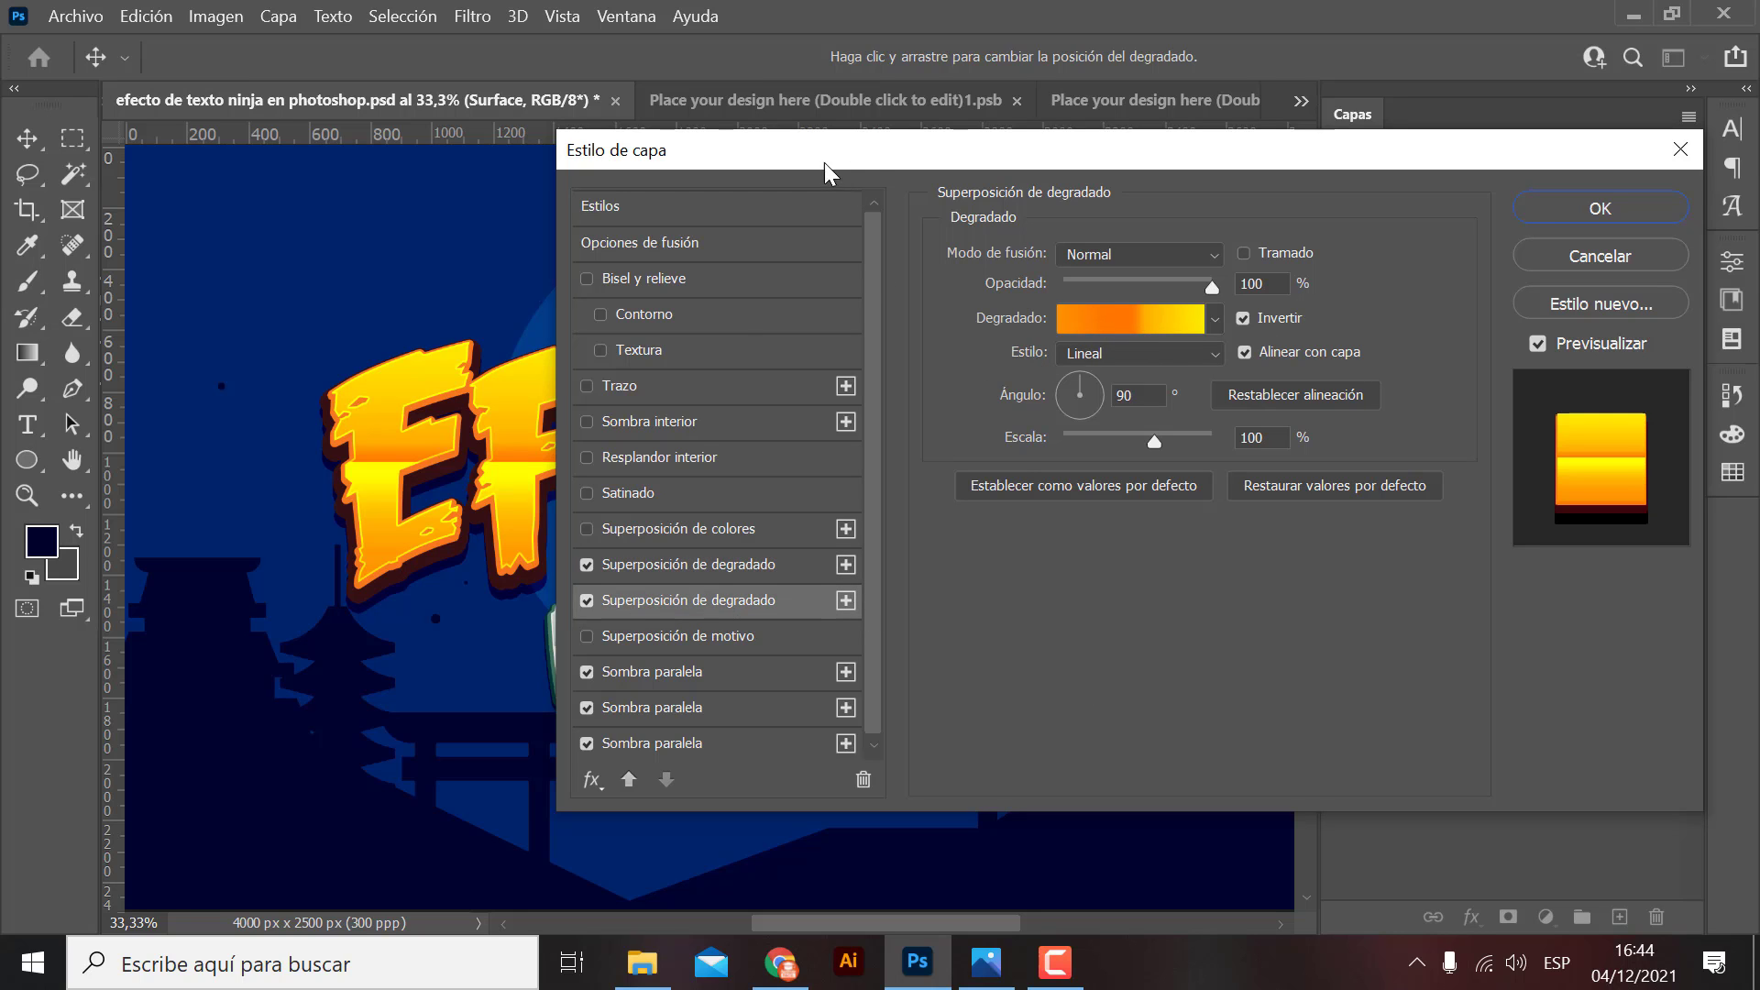
mouse_move(824, 163)
mouse_down()
mouse_move(1053, 108)
mouse_move(992, 105)
mouse_up()
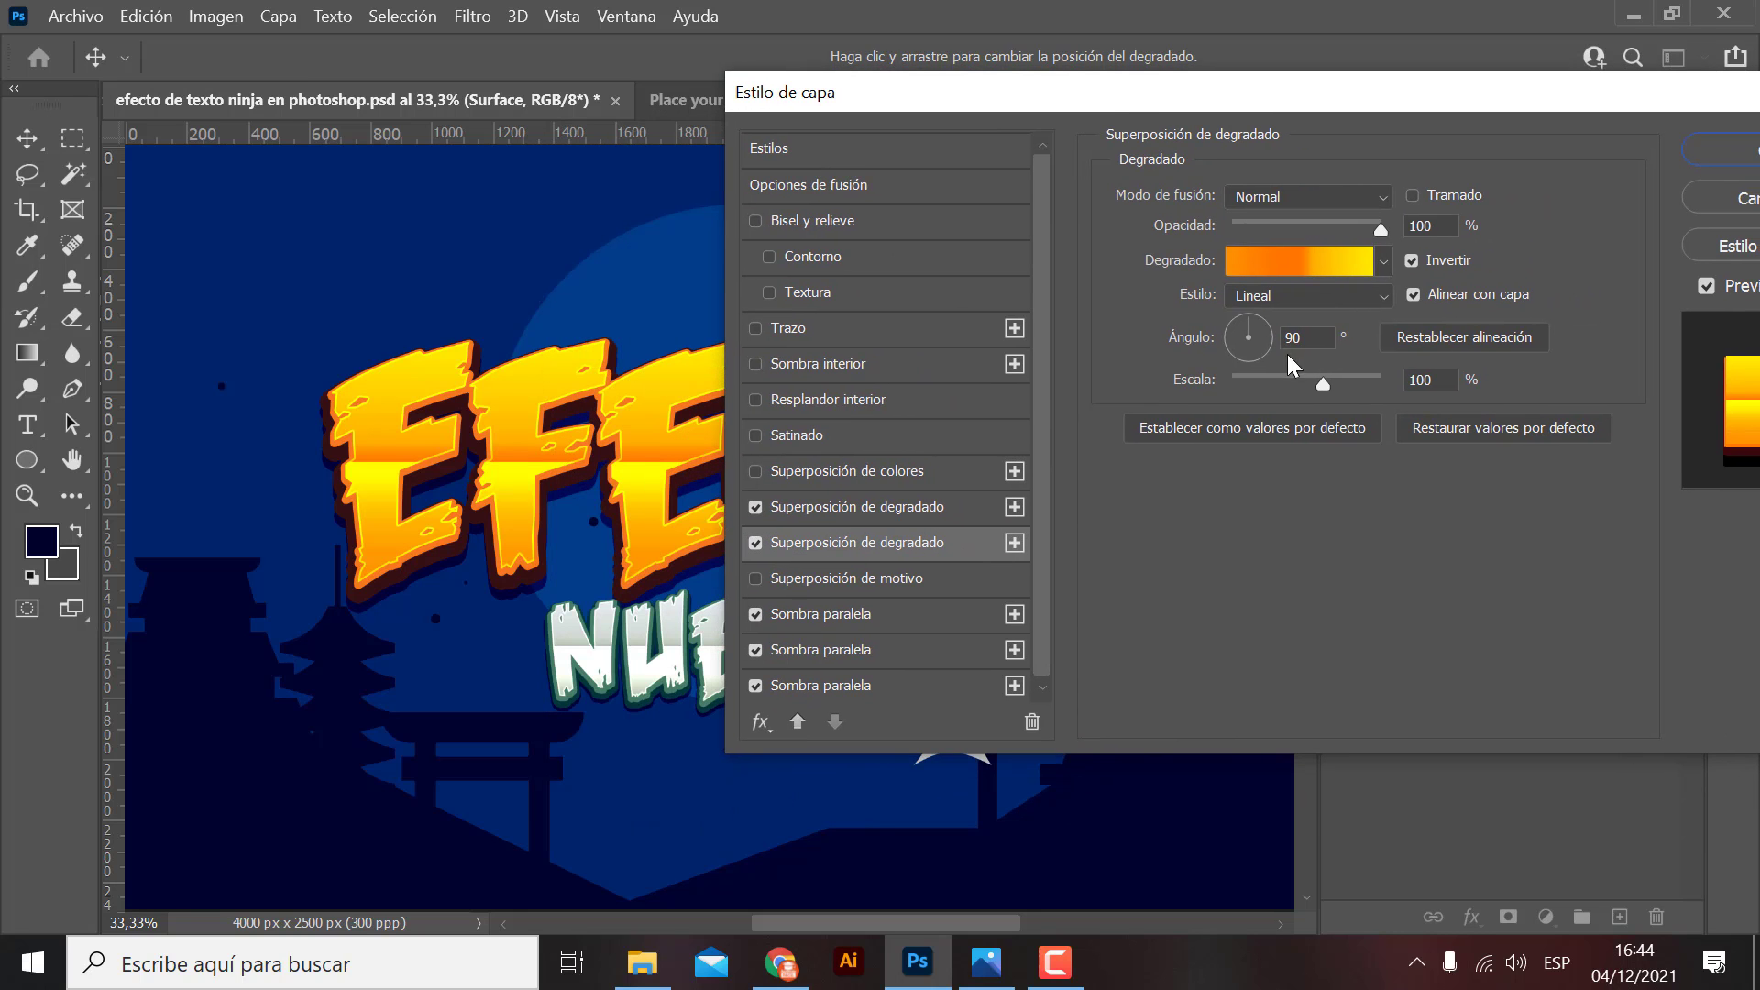
Change the EFECTO gradient overlay's right stop to dark olive #515207 and apply it.
click(1301, 262)
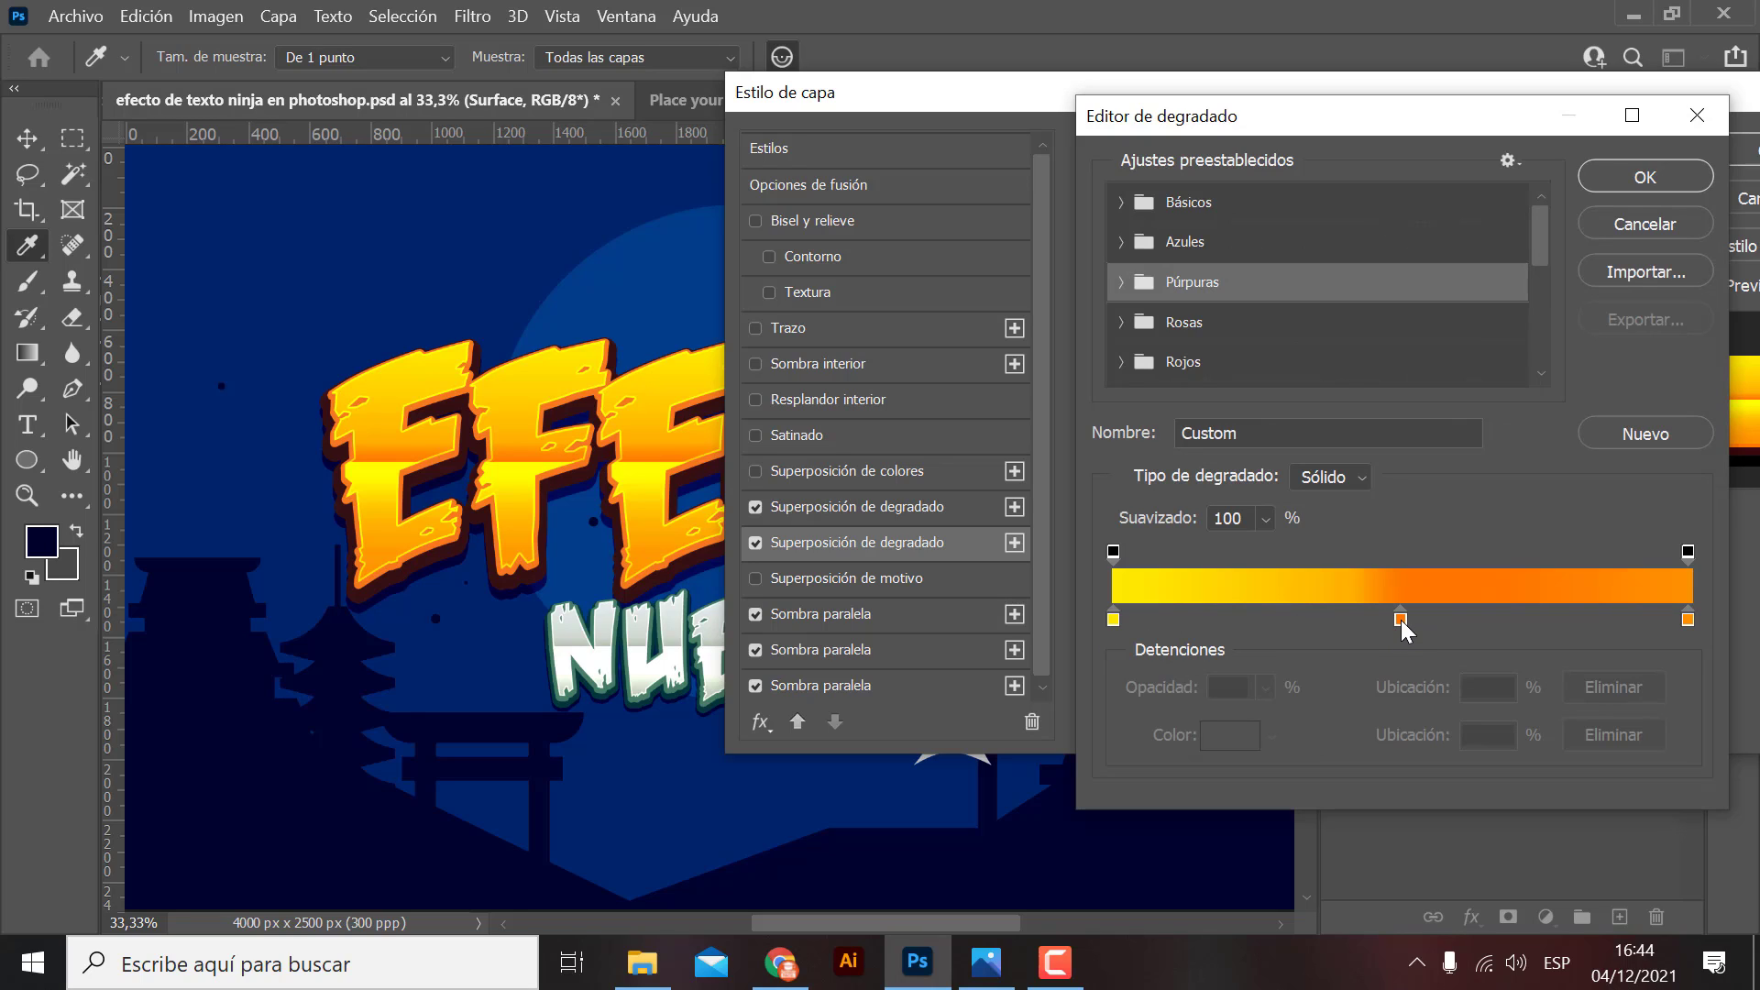
click(1688, 619)
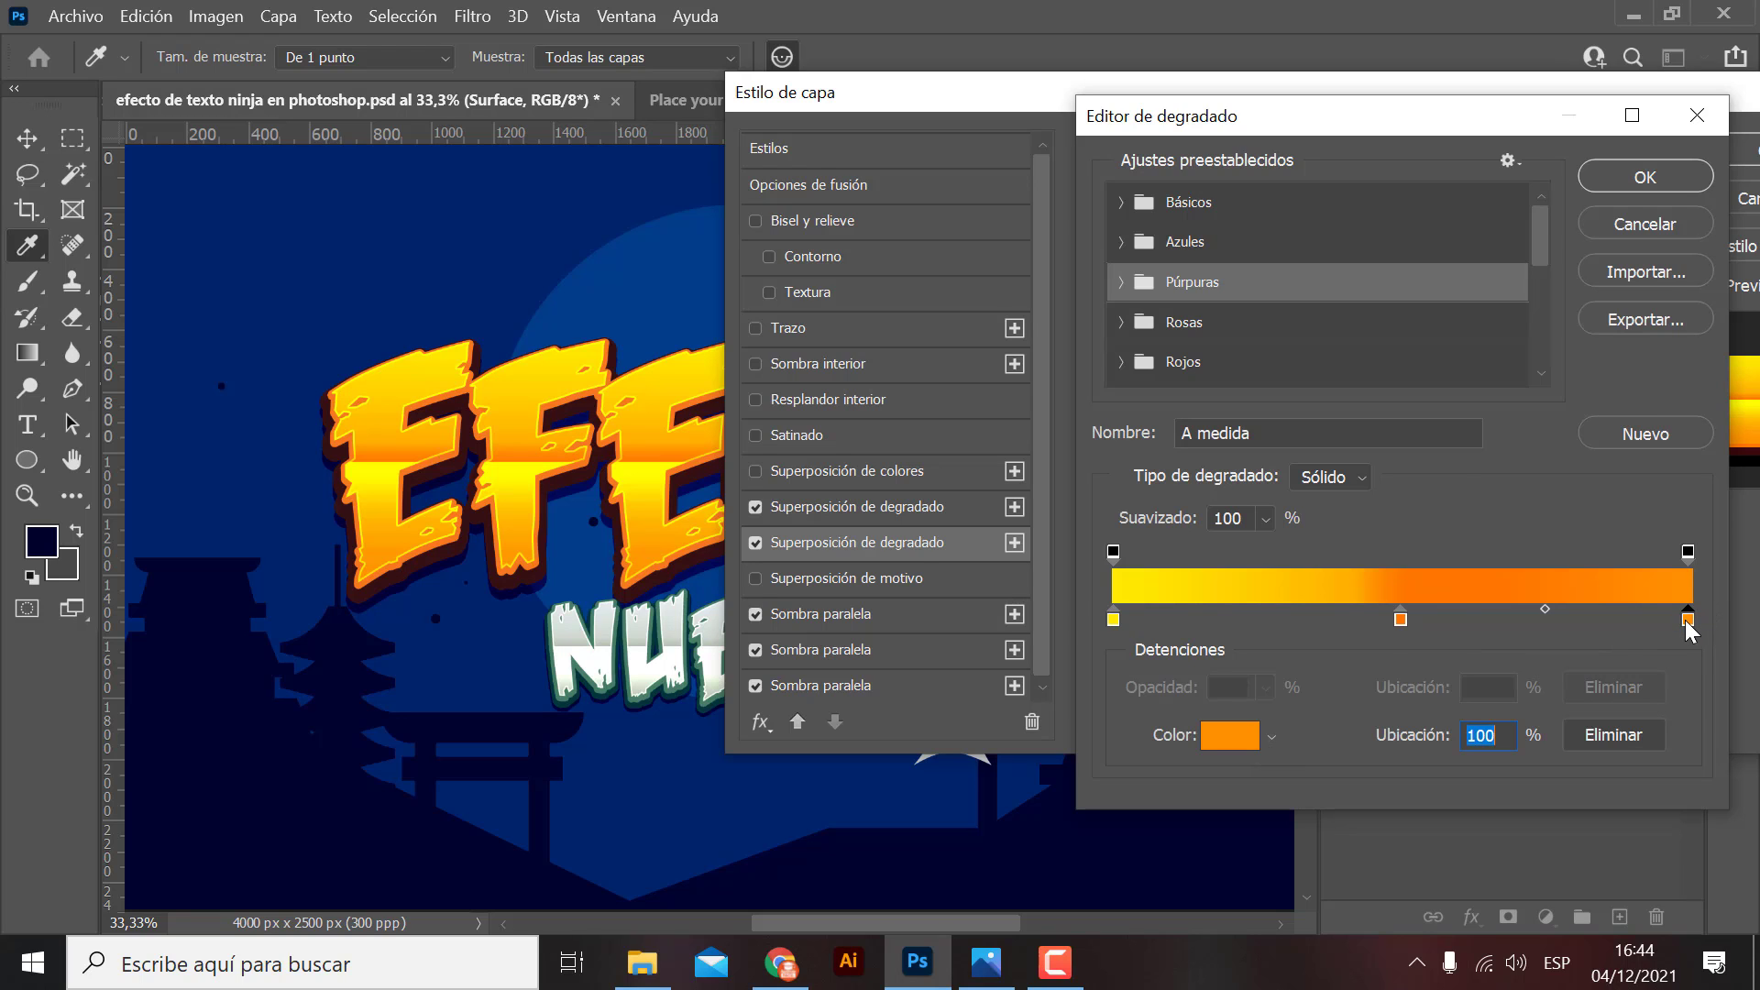
double_click(1688, 620)
drag(1259, 356, 1254, 429)
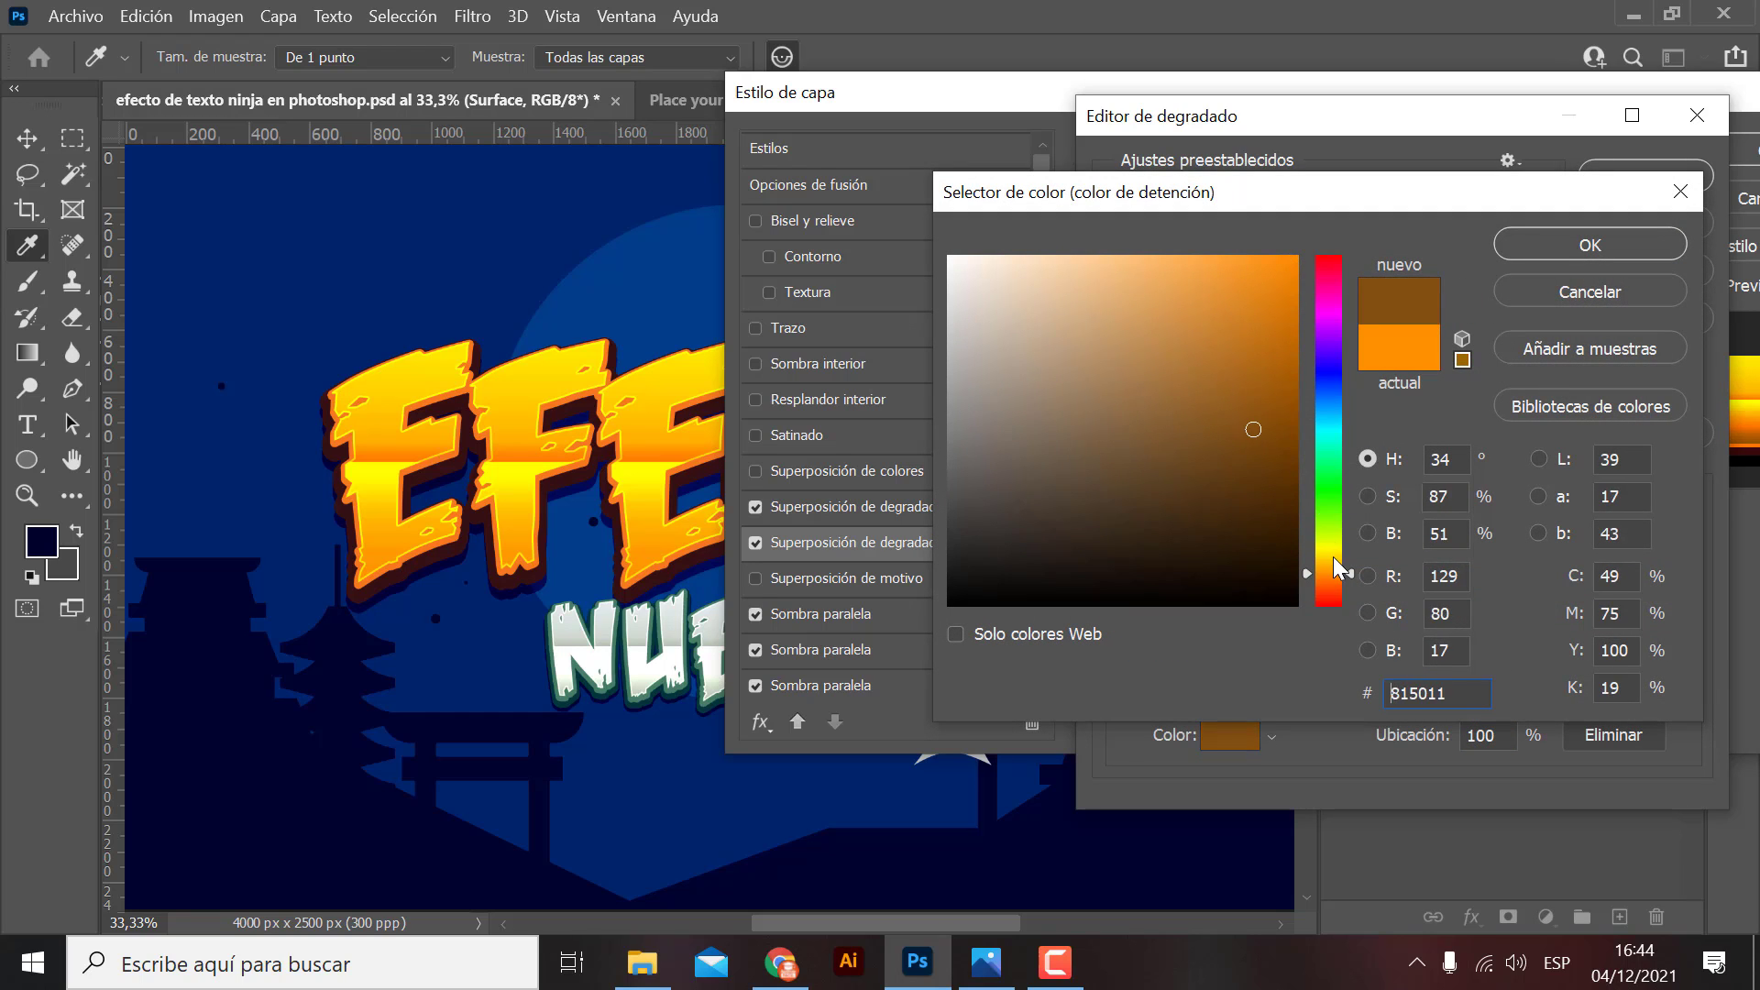
drag(1333, 557, 1333, 546)
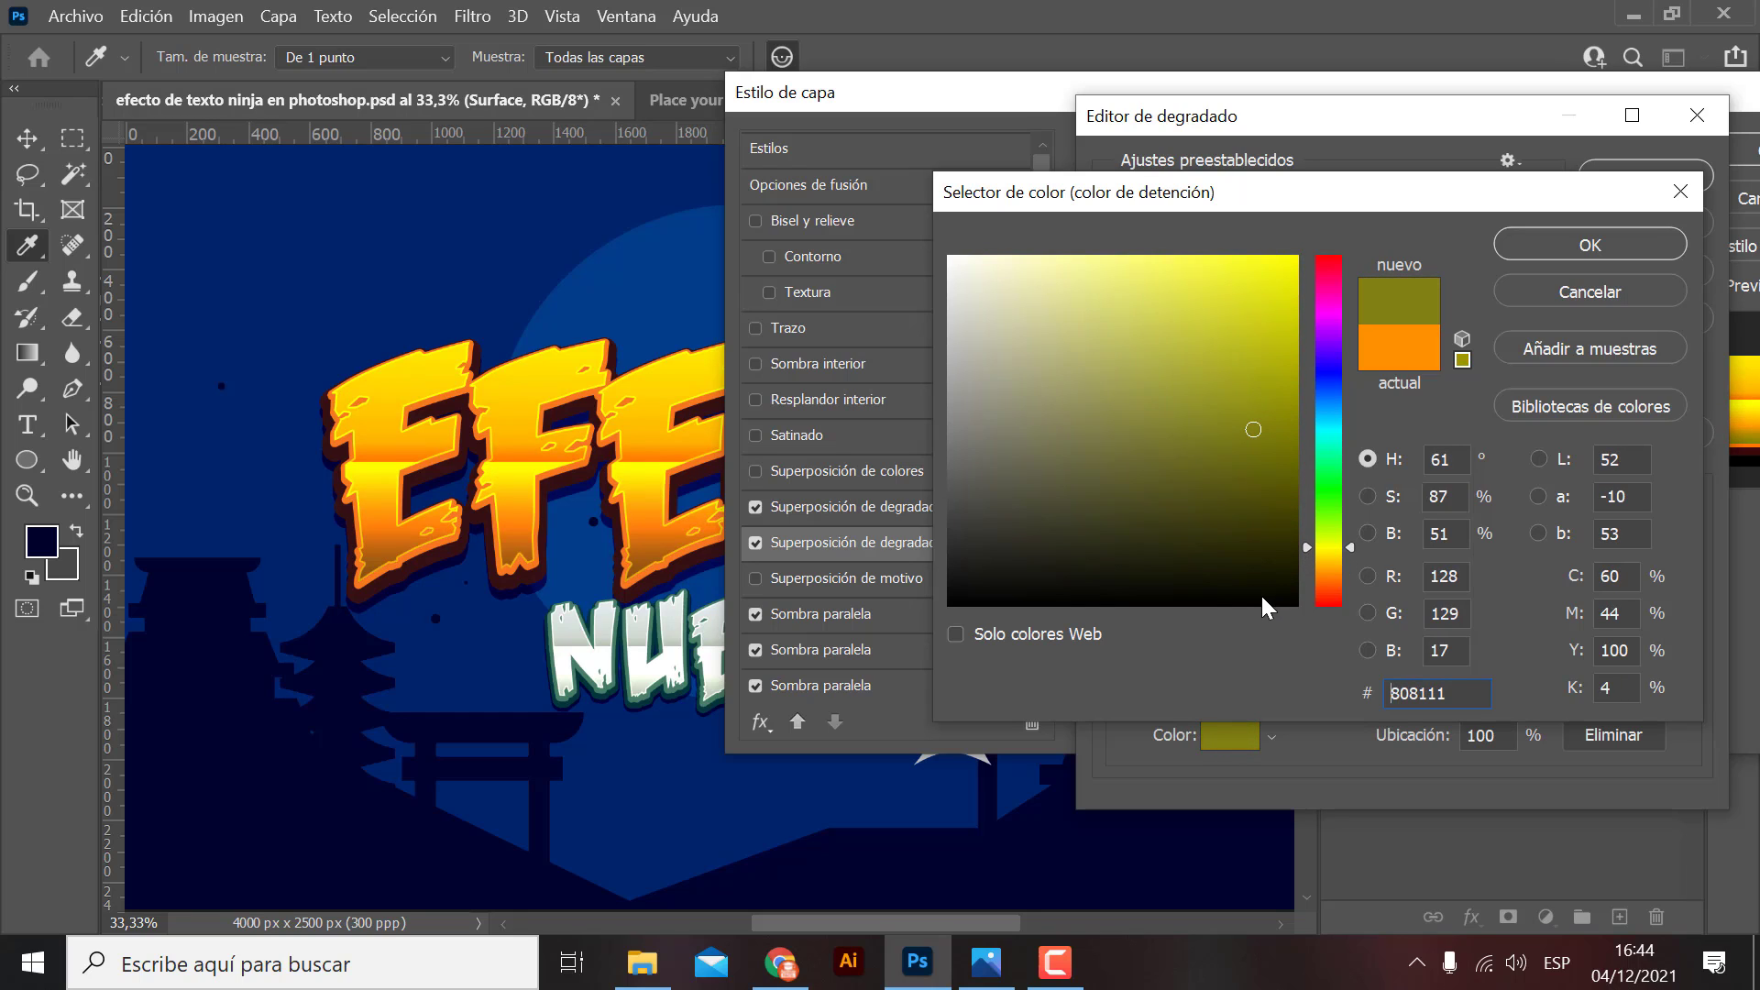
drag(1253, 430, 1267, 494)
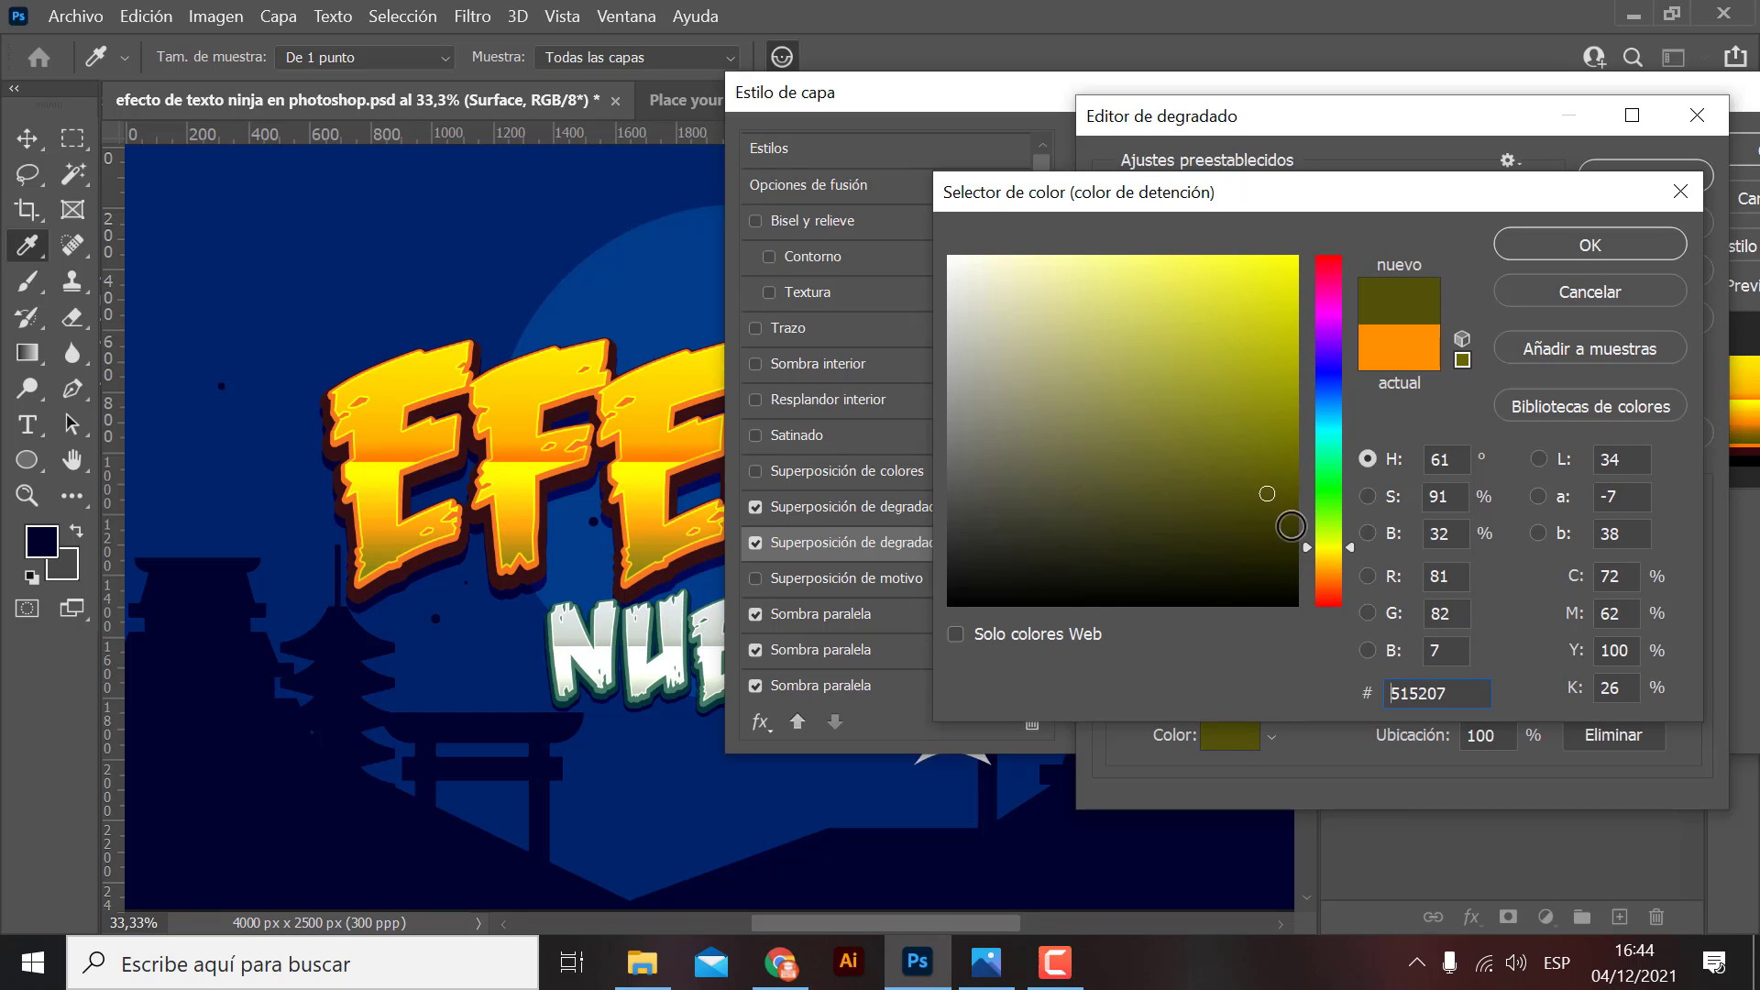
click(1561, 245)
click(1641, 178)
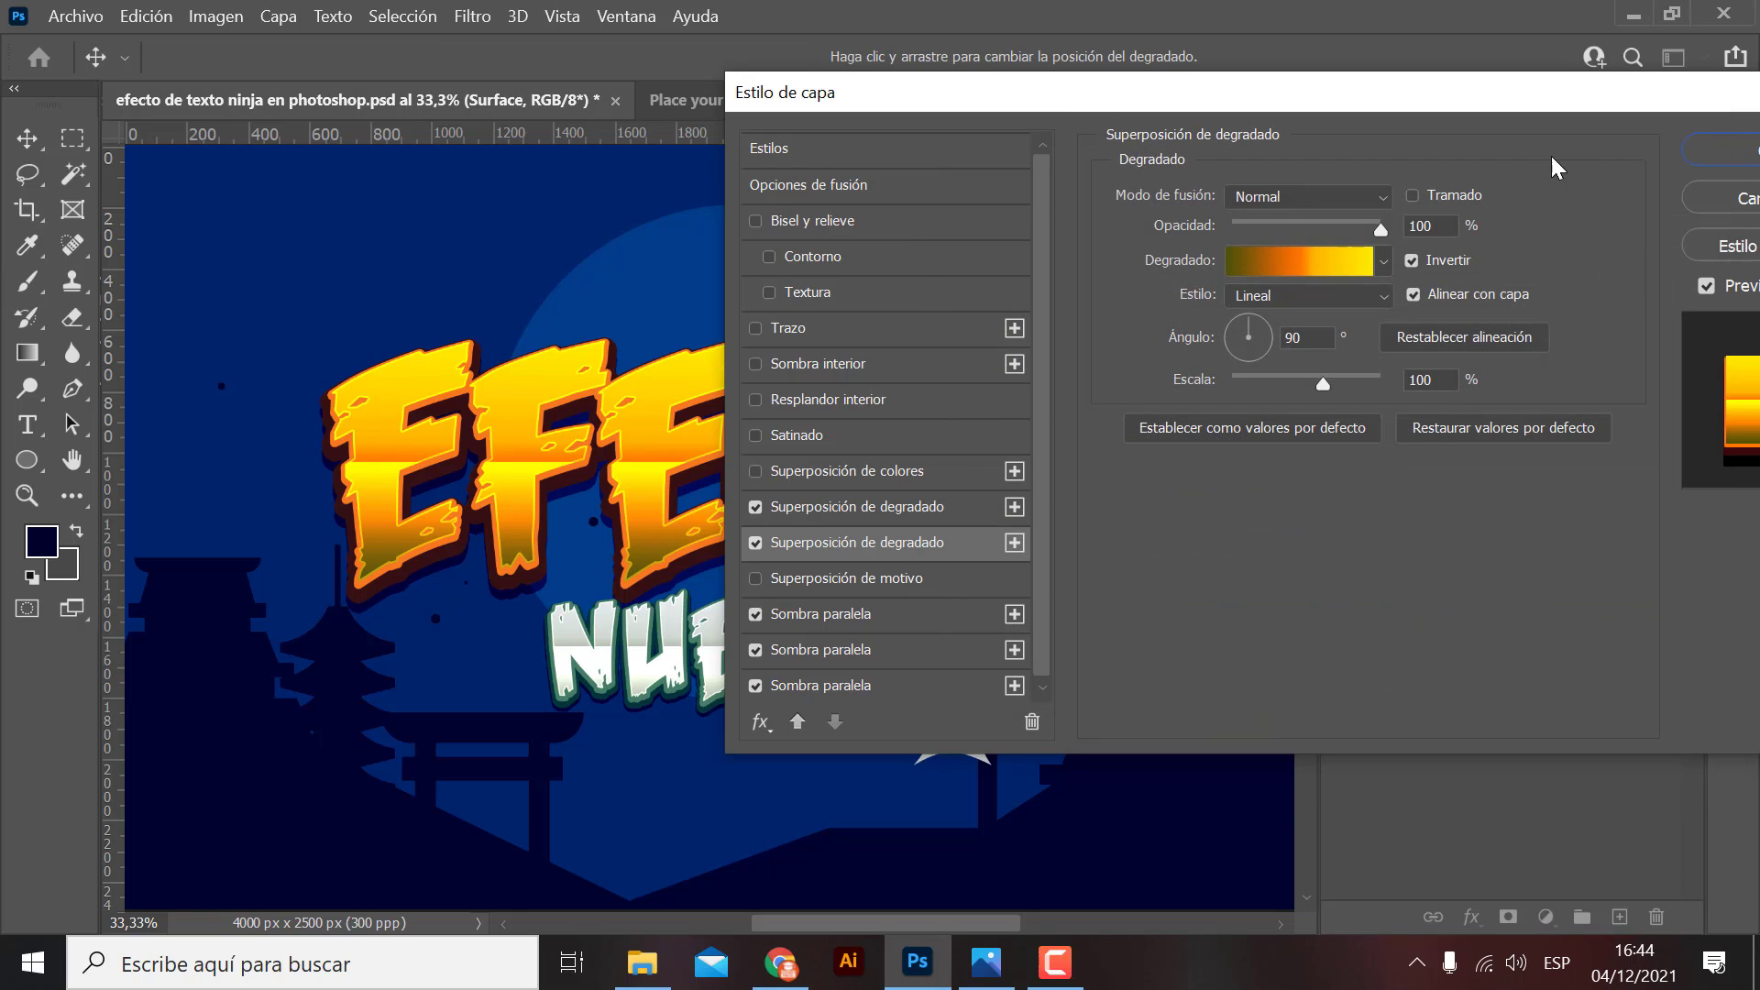
drag(1278, 101, 801, 87)
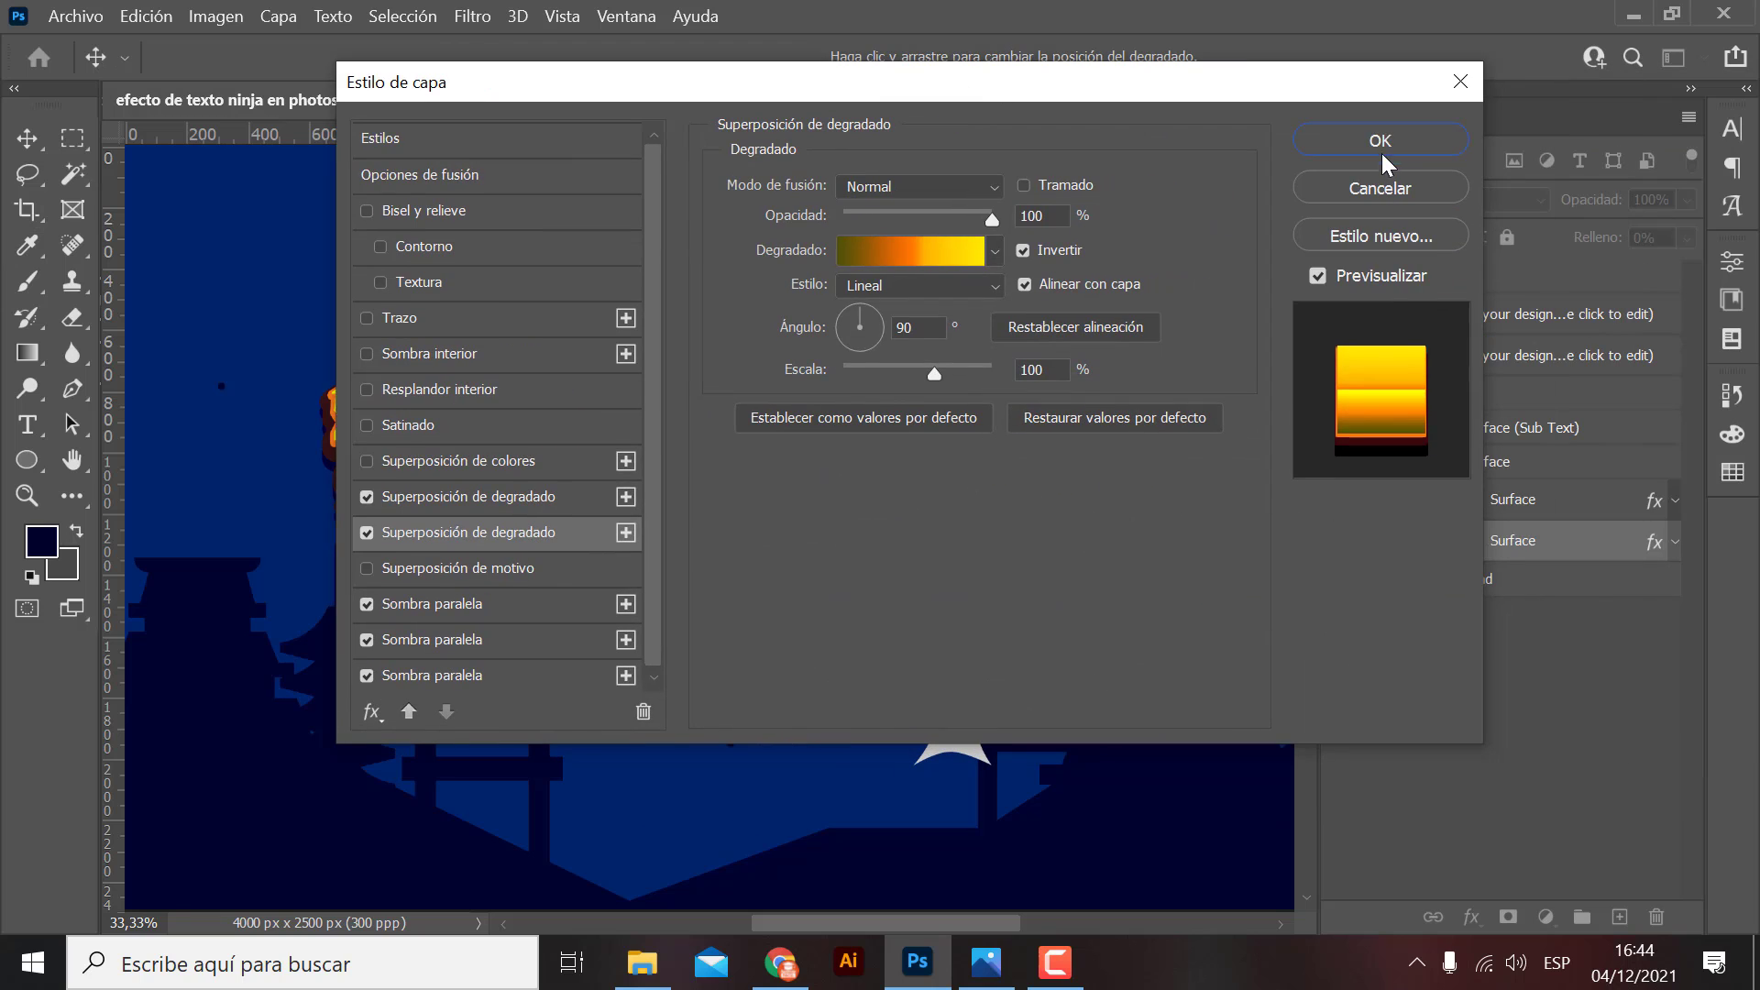
click(1374, 145)
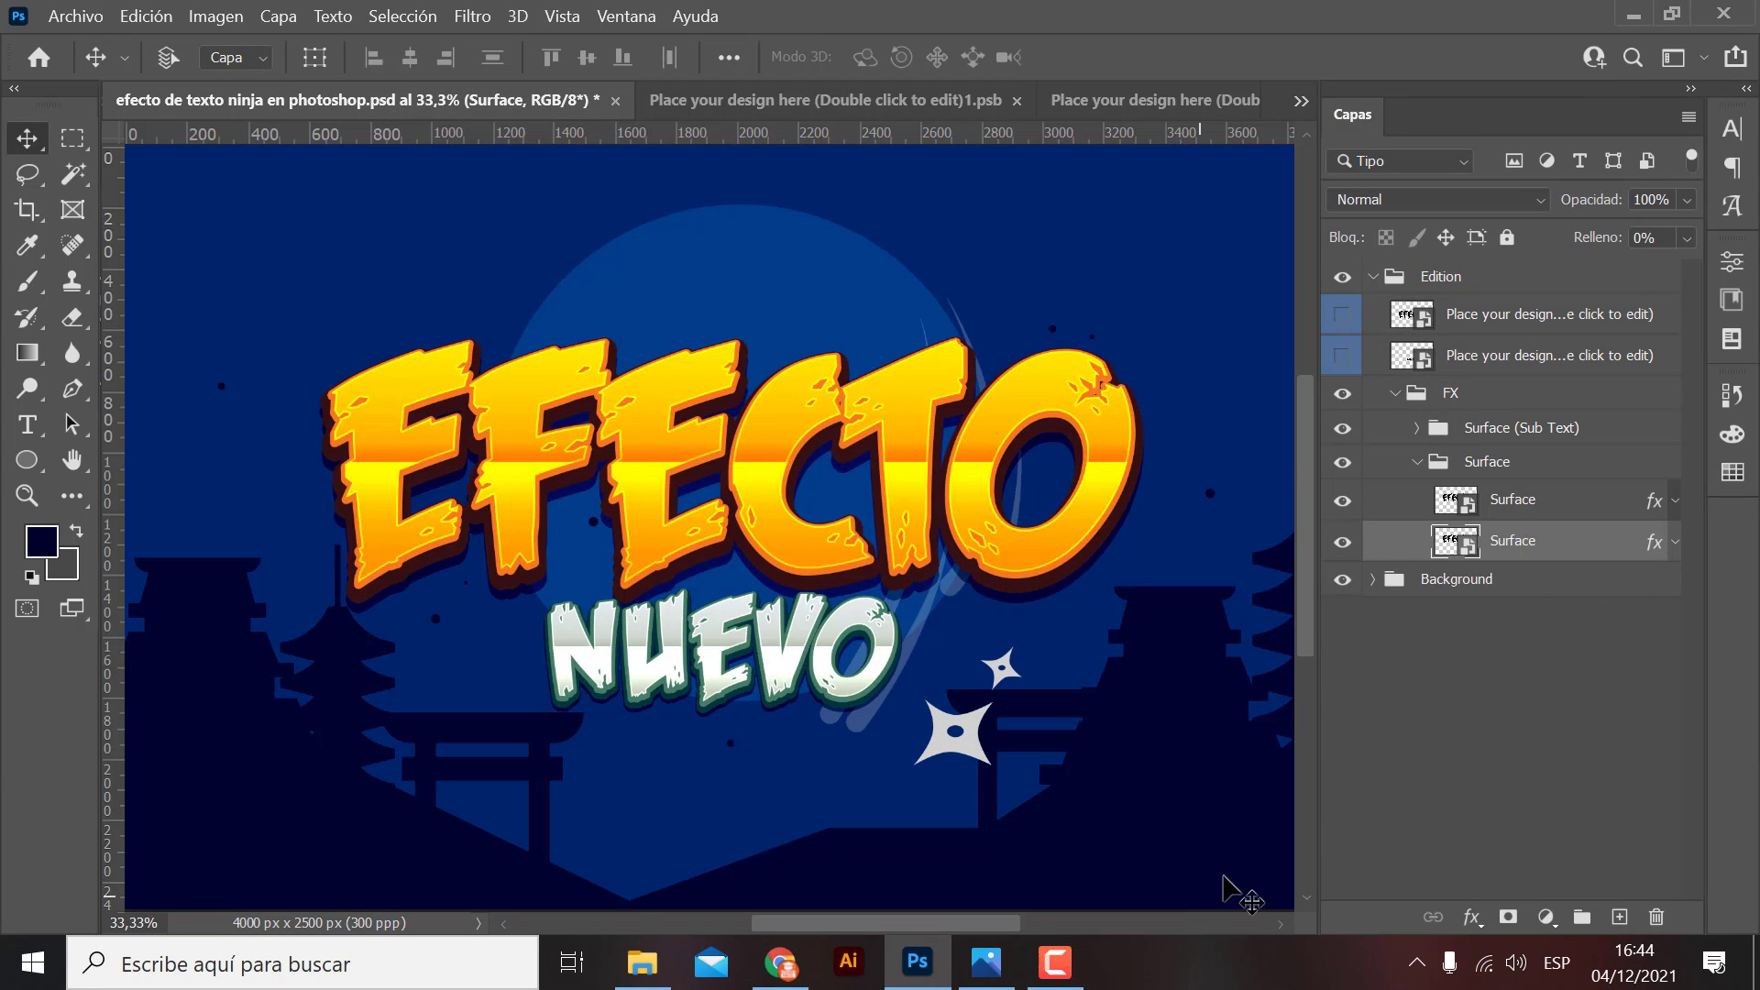
Collapse the FX group, zoom out, and preview the text with the Background hidden, then restore it.
click(1395, 393)
key(ctrl+minus)
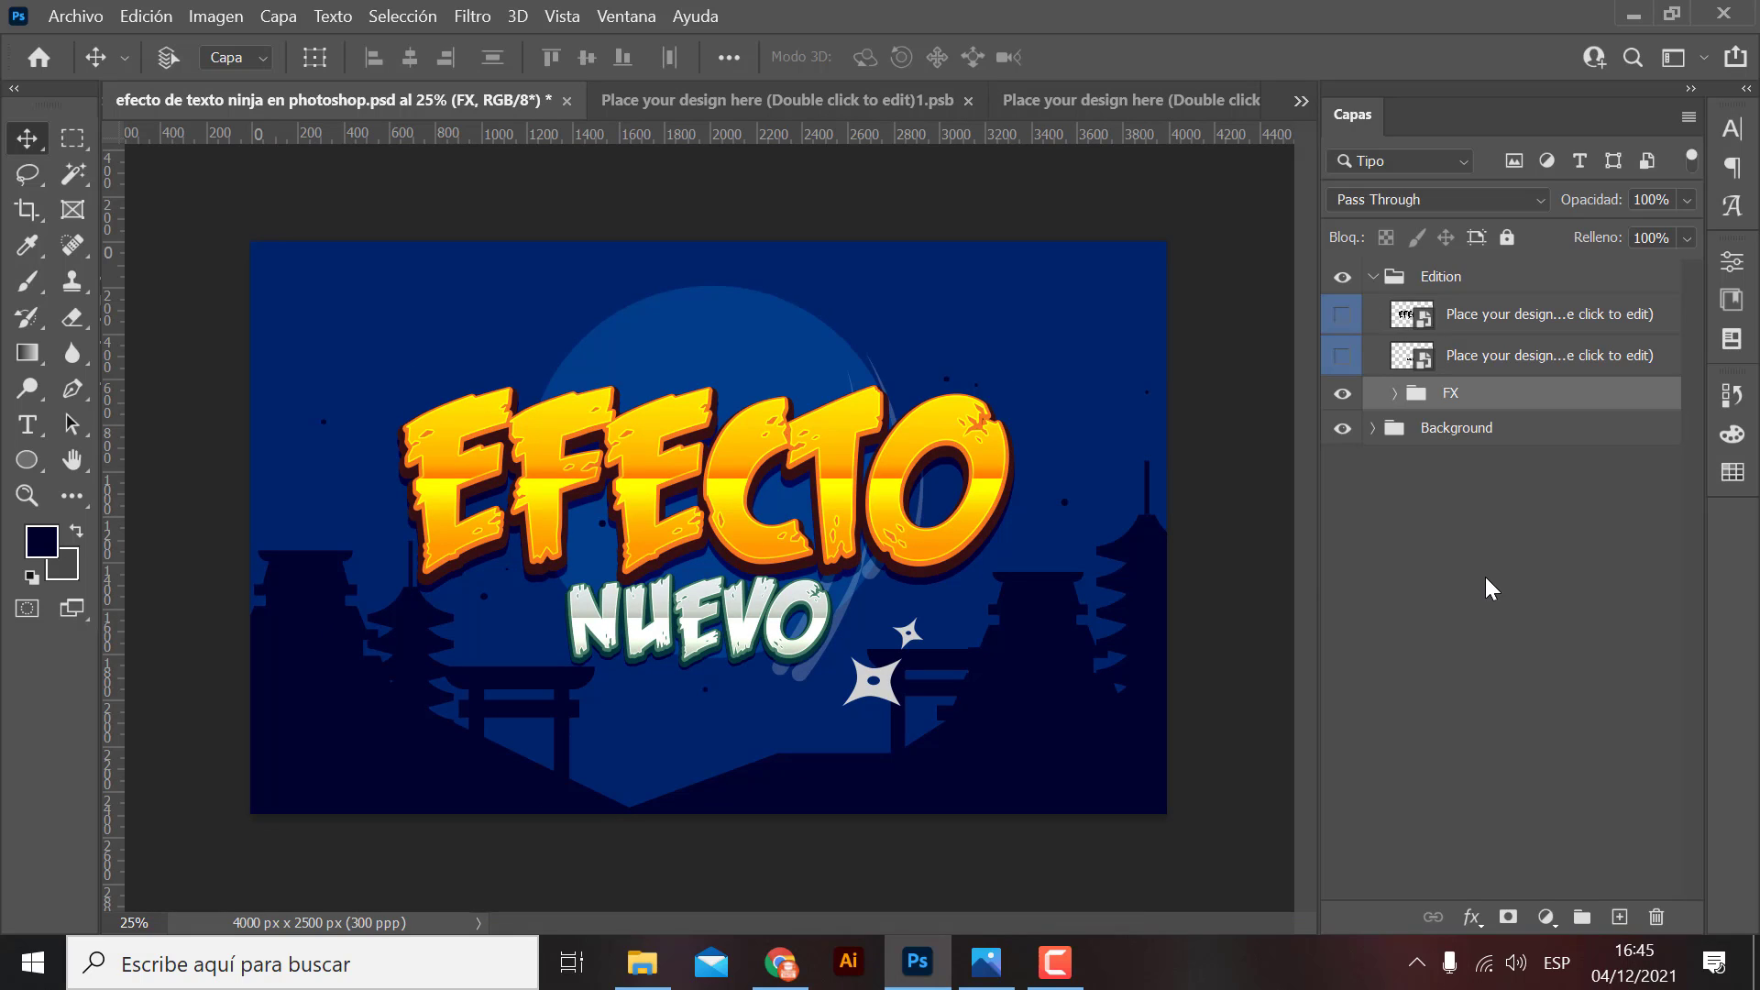
click(1342, 428)
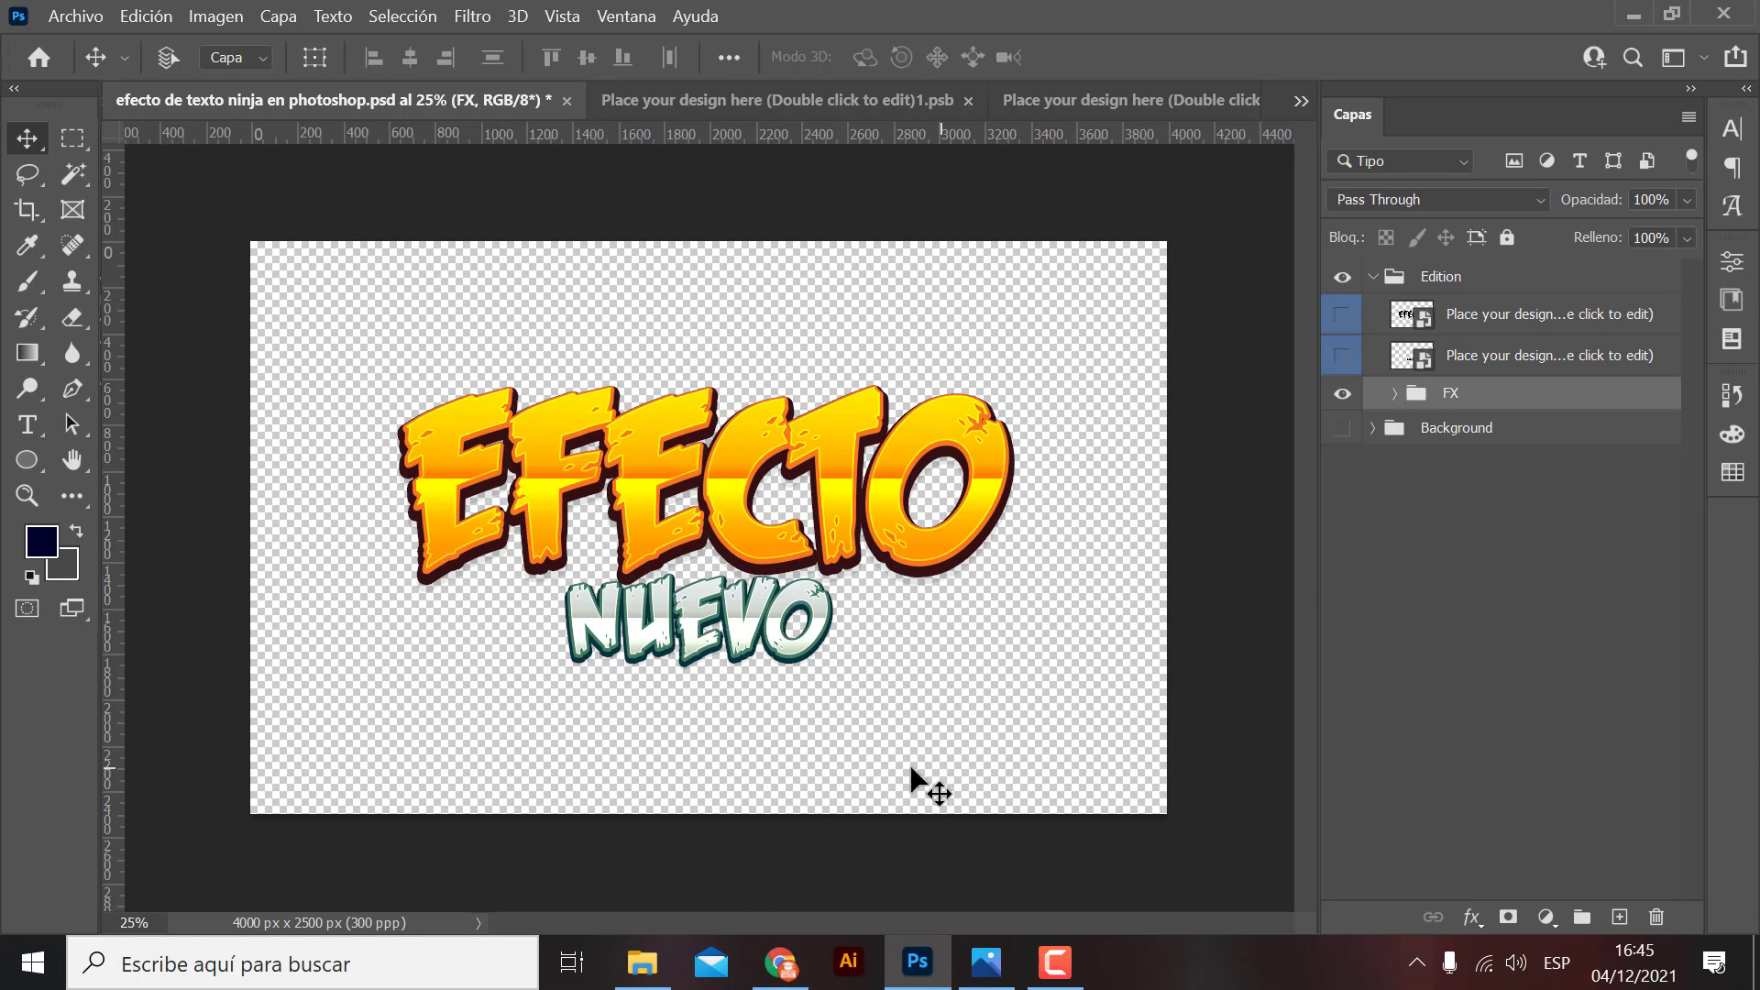
click(1343, 428)
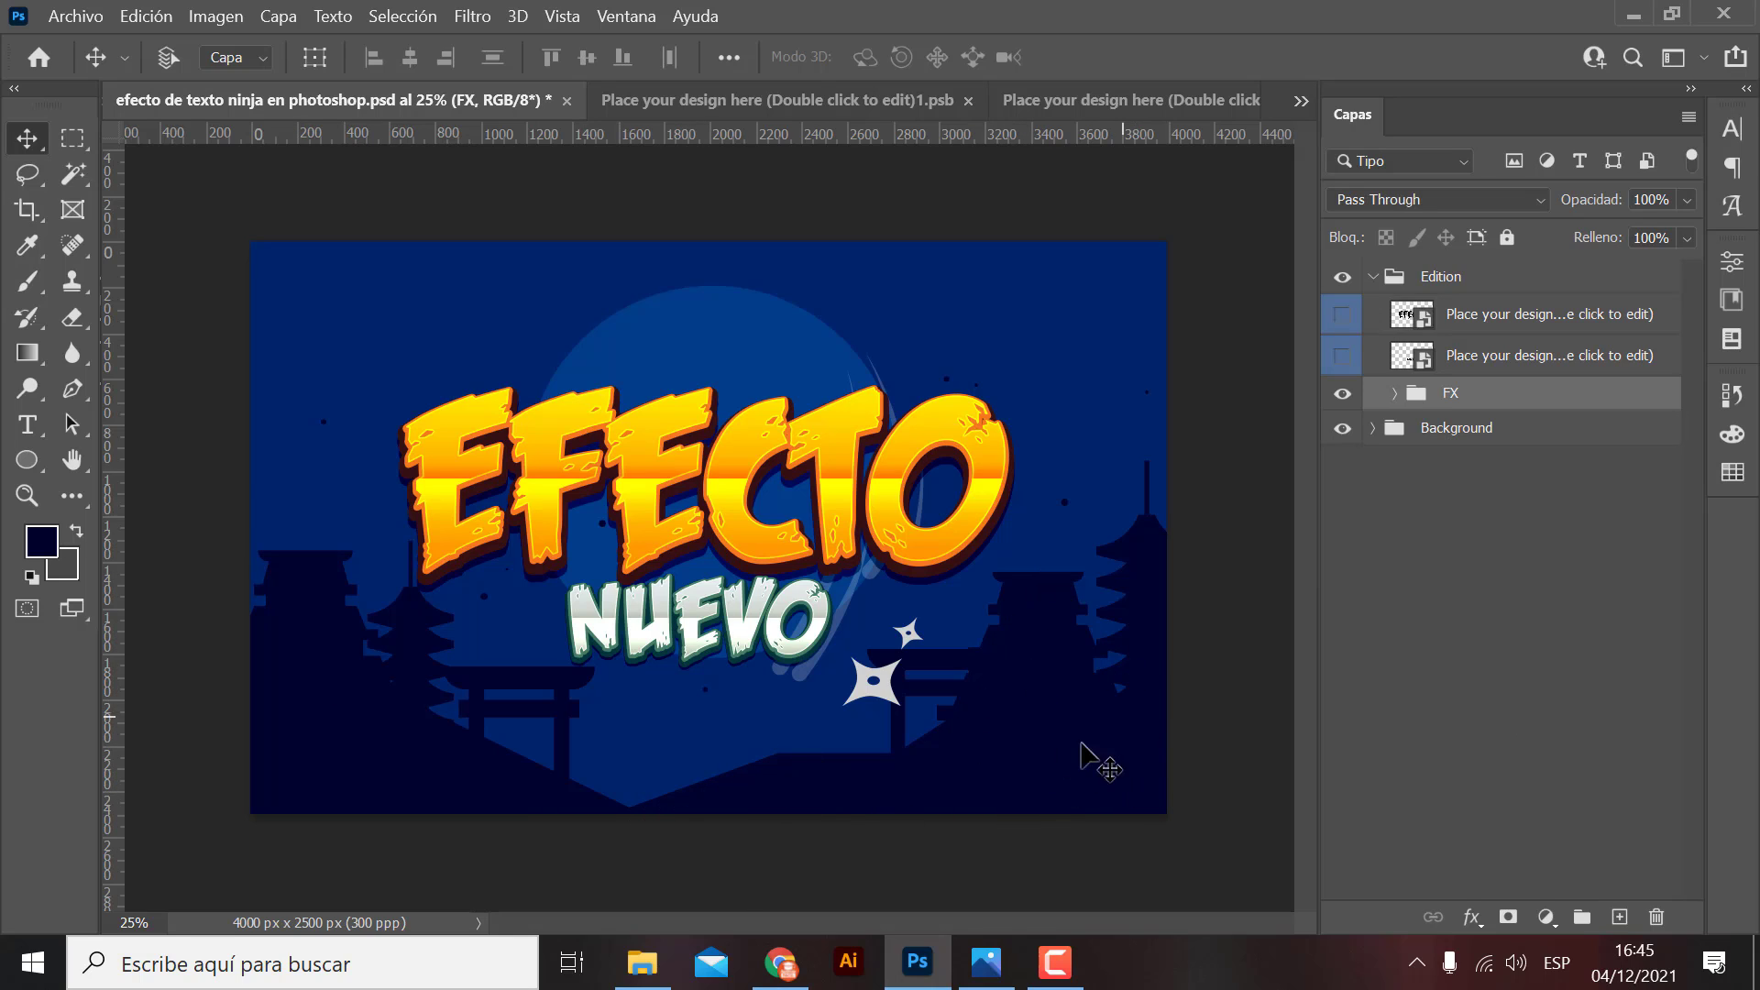
Toggle the Throwing Stars layer off and on, tuck away the panels, and zoom to 33.33%.
click(1373, 428)
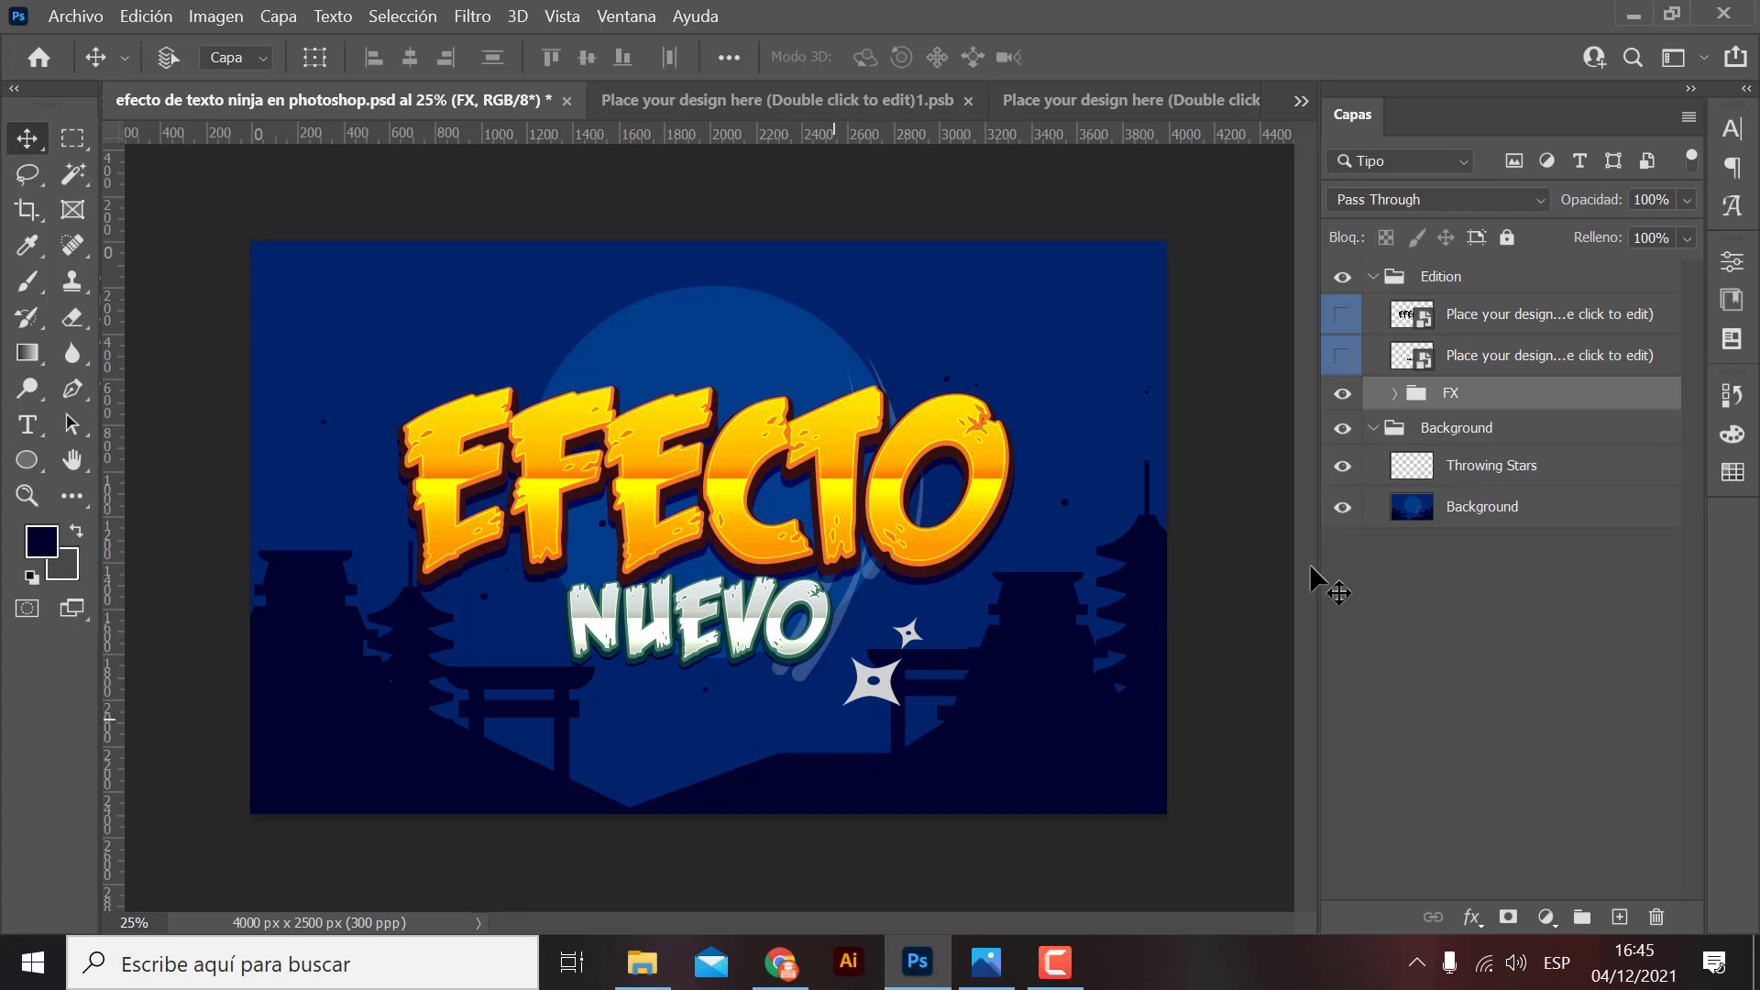
click(1344, 467)
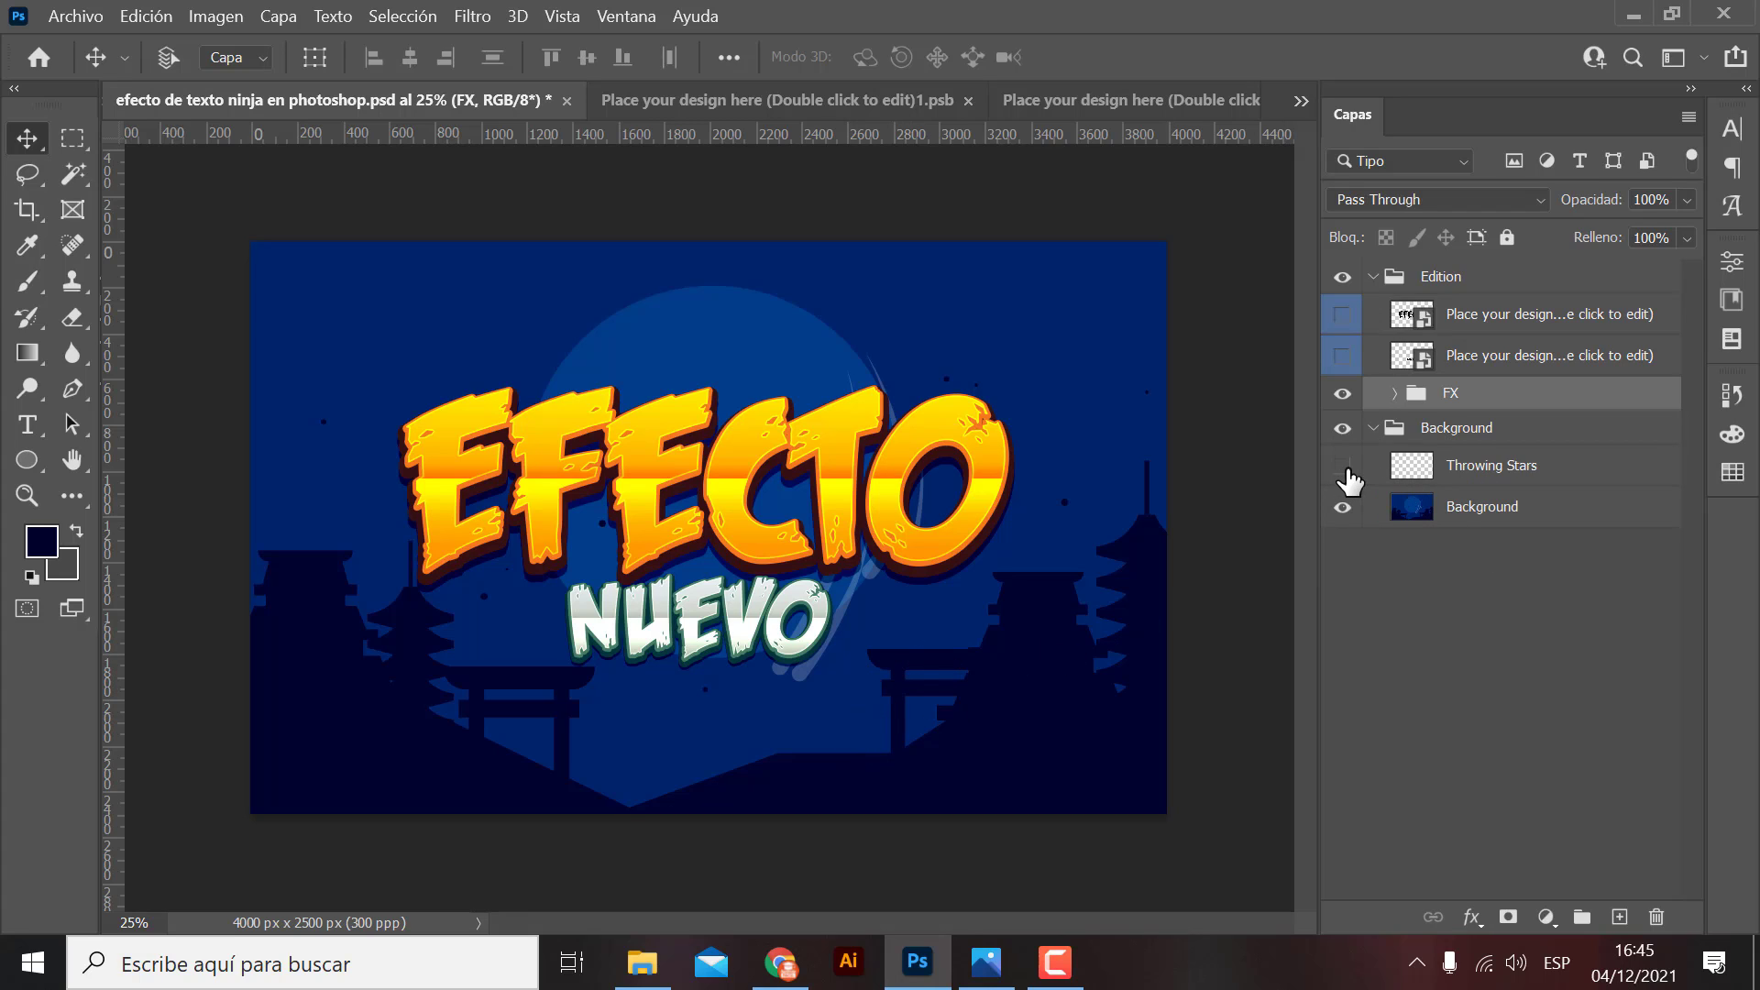
click(1344, 468)
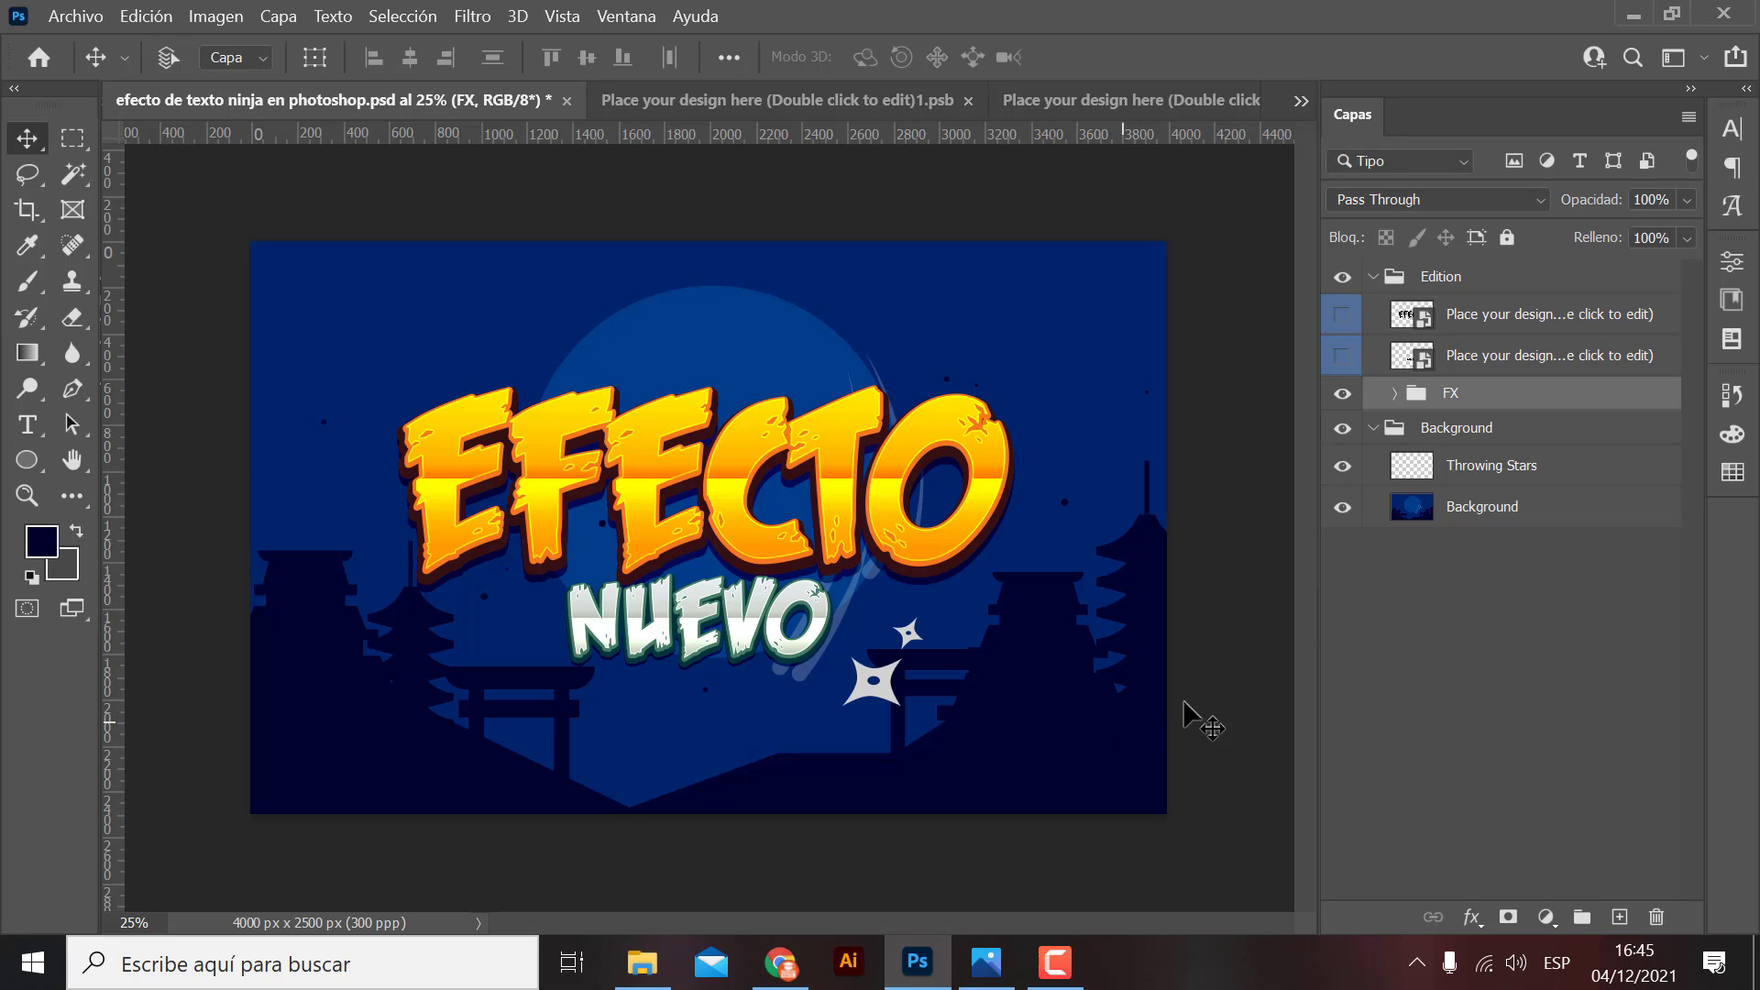
click(1688, 90)
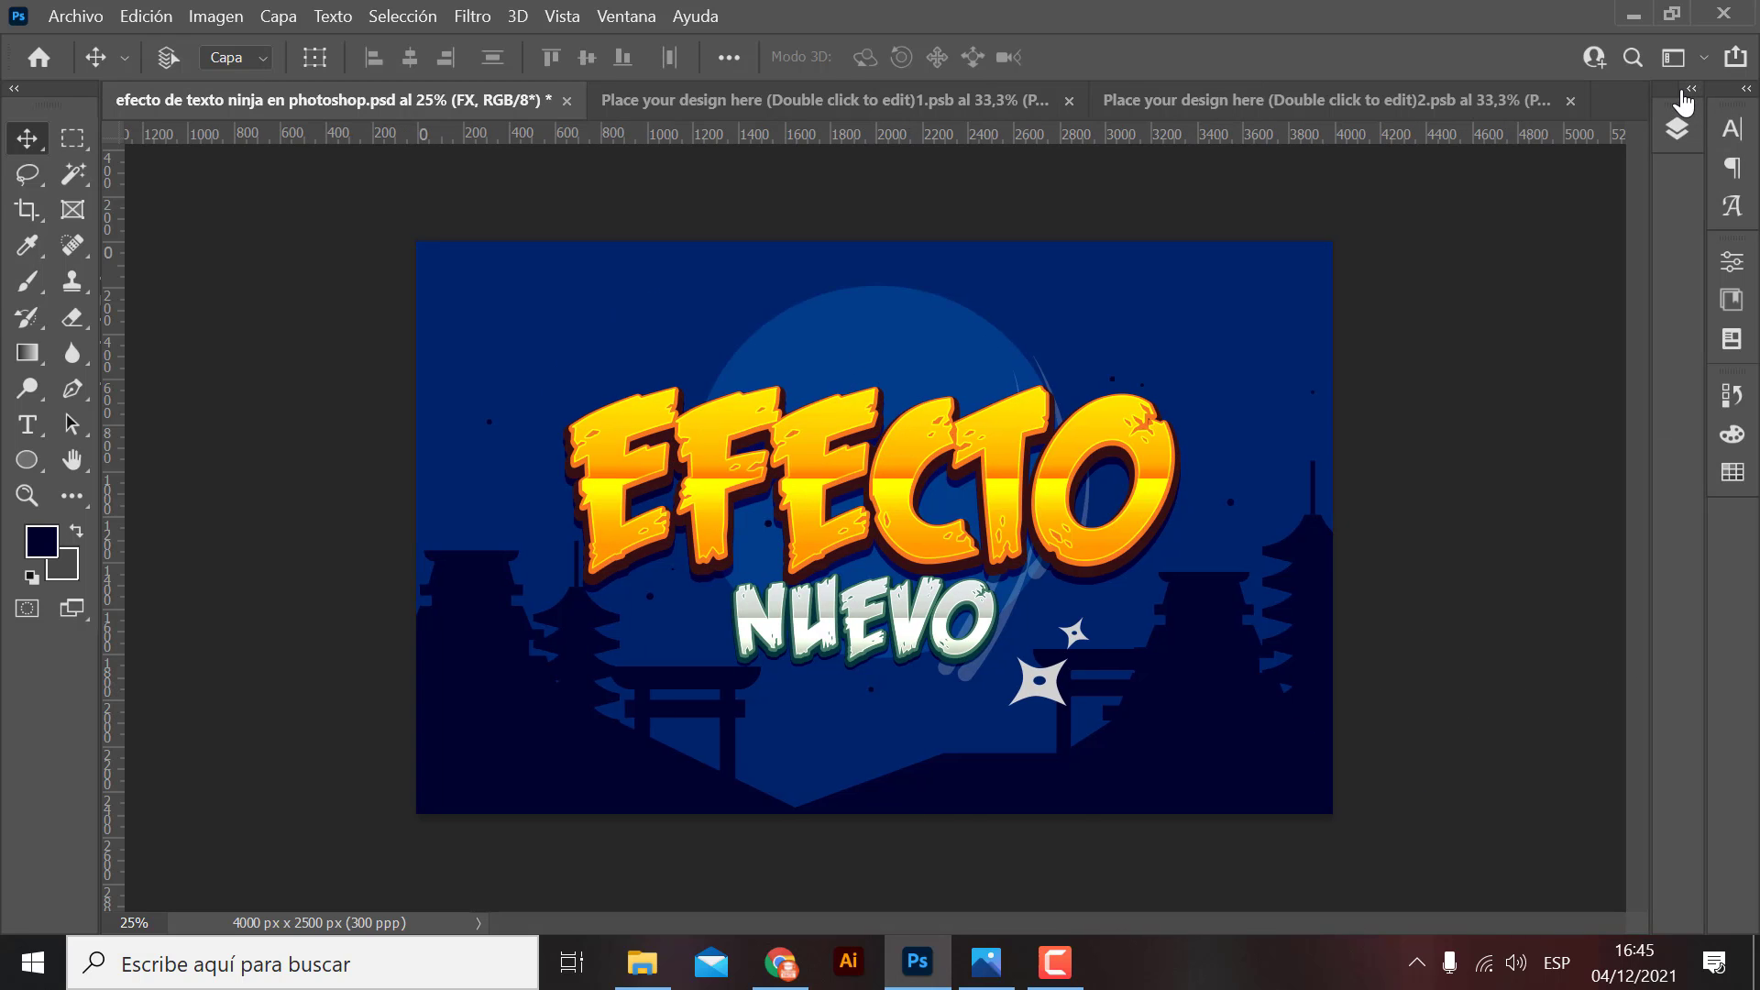
key(ctrl+plus)
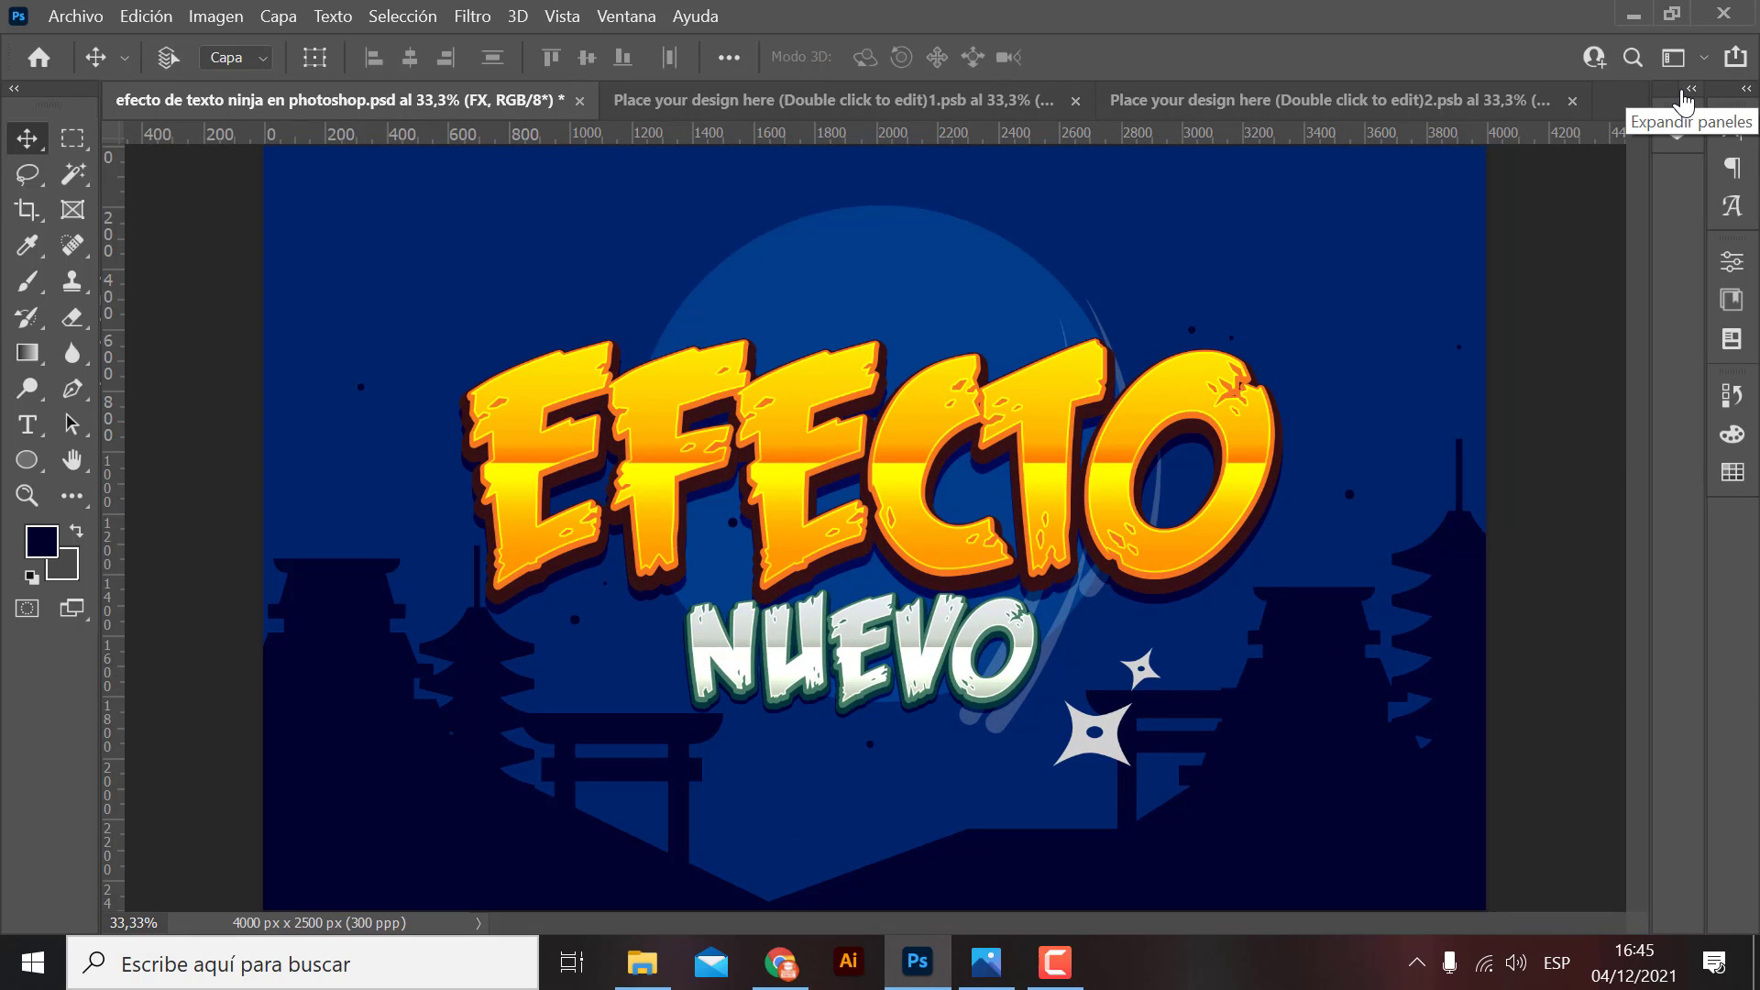